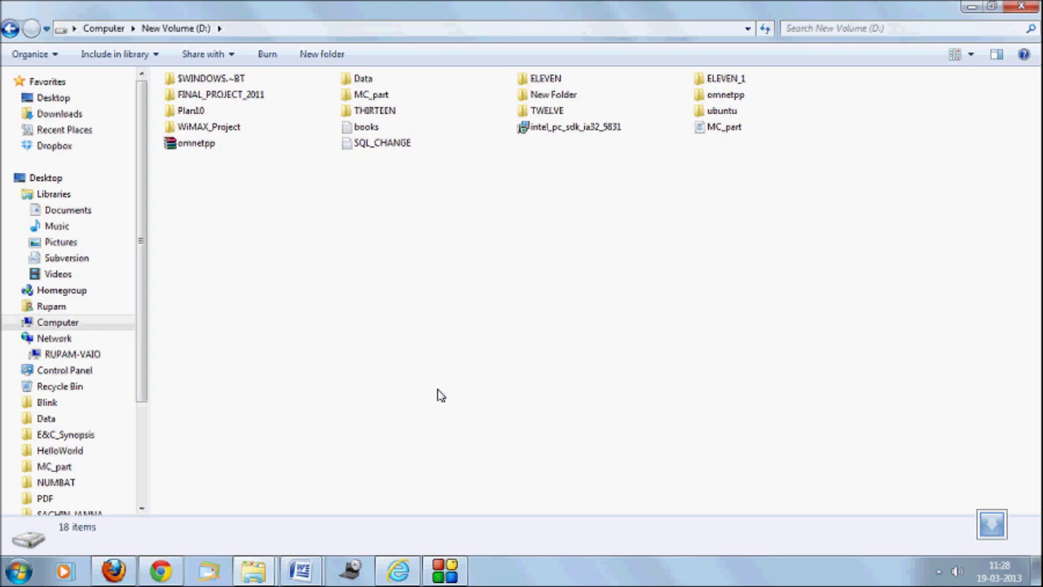
- Create a new folder named MY_OMNET in the root of the D: drive
right_click(351, 301)
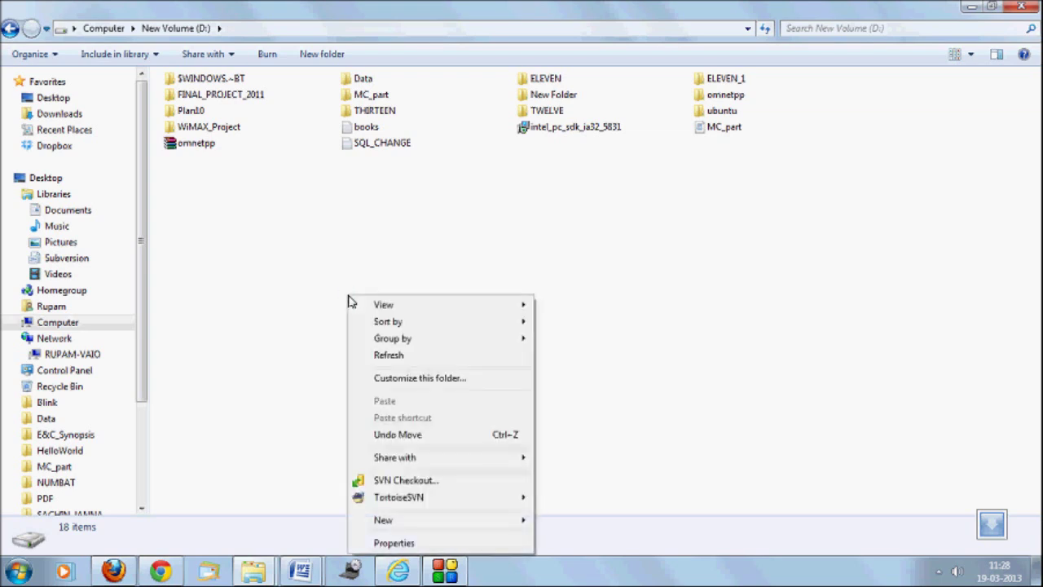
mouse_move(442, 520)
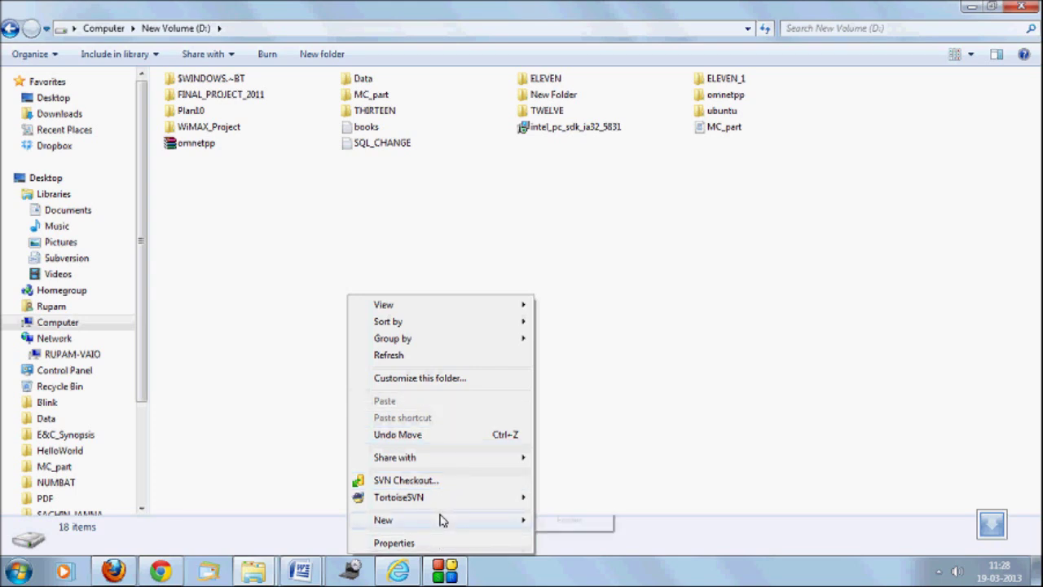
left_click(571, 521)
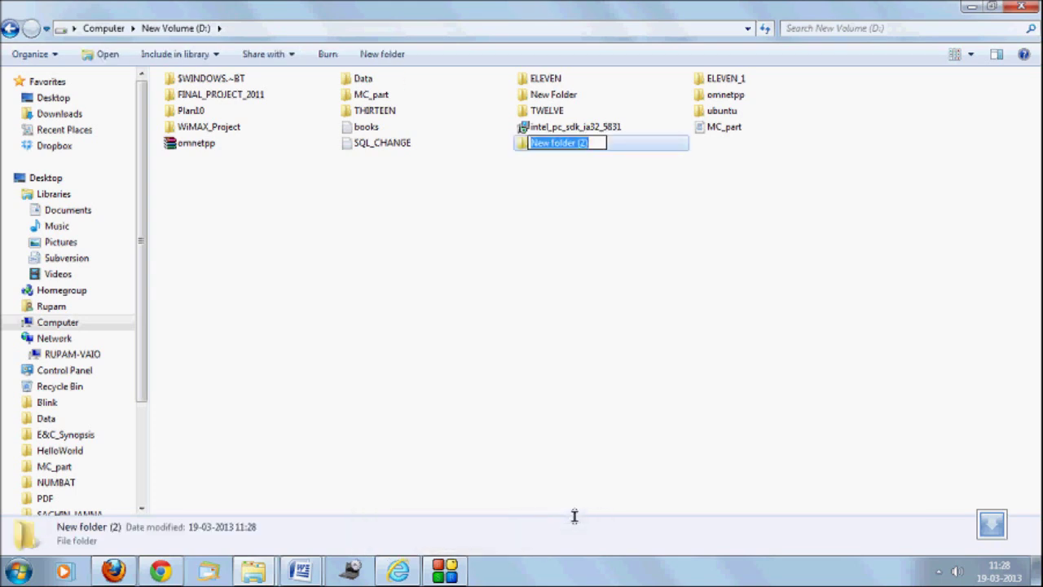
type("M")
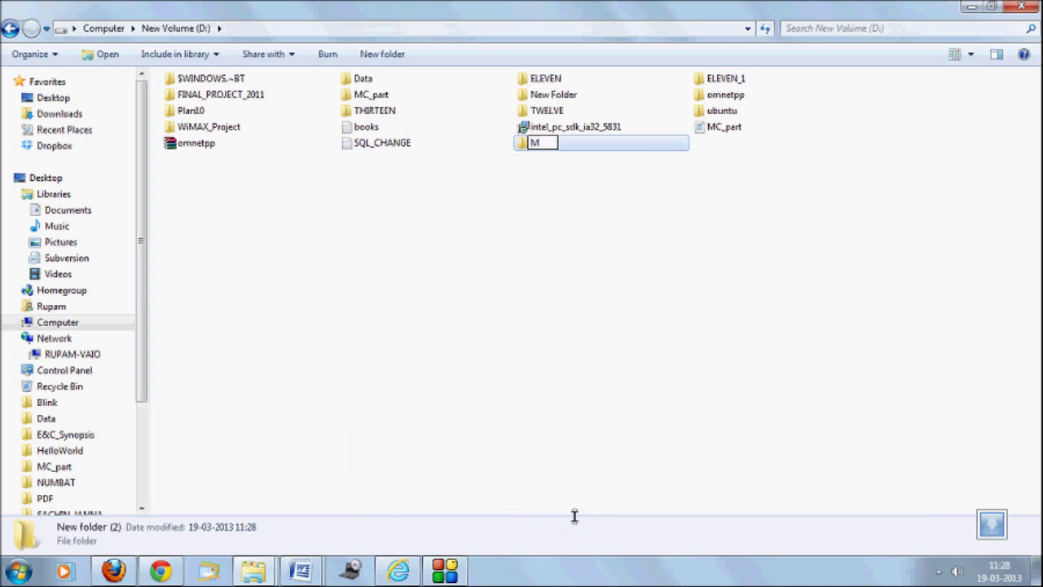
type("Y_OMNET")
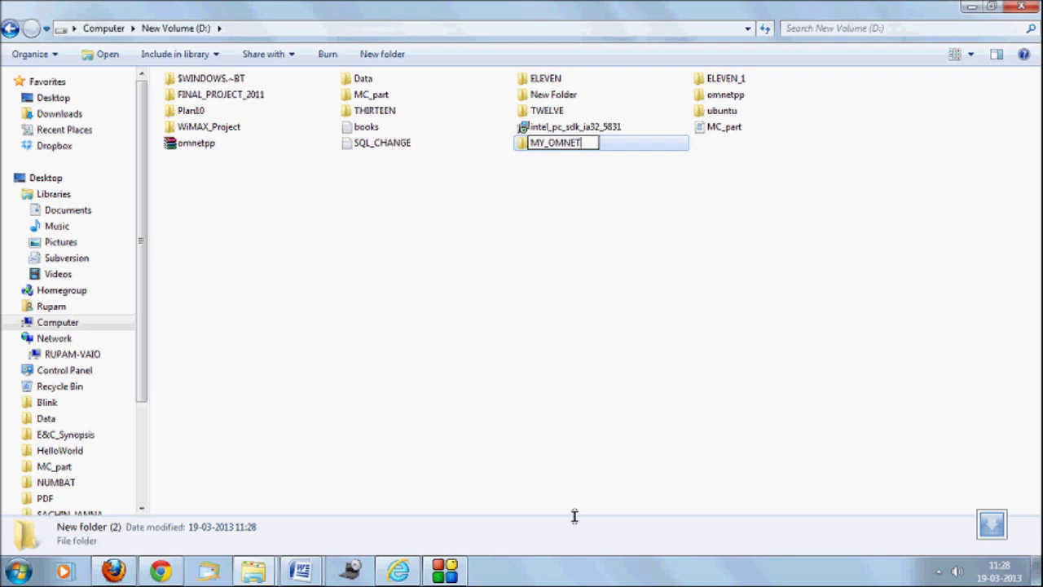
key("Return")
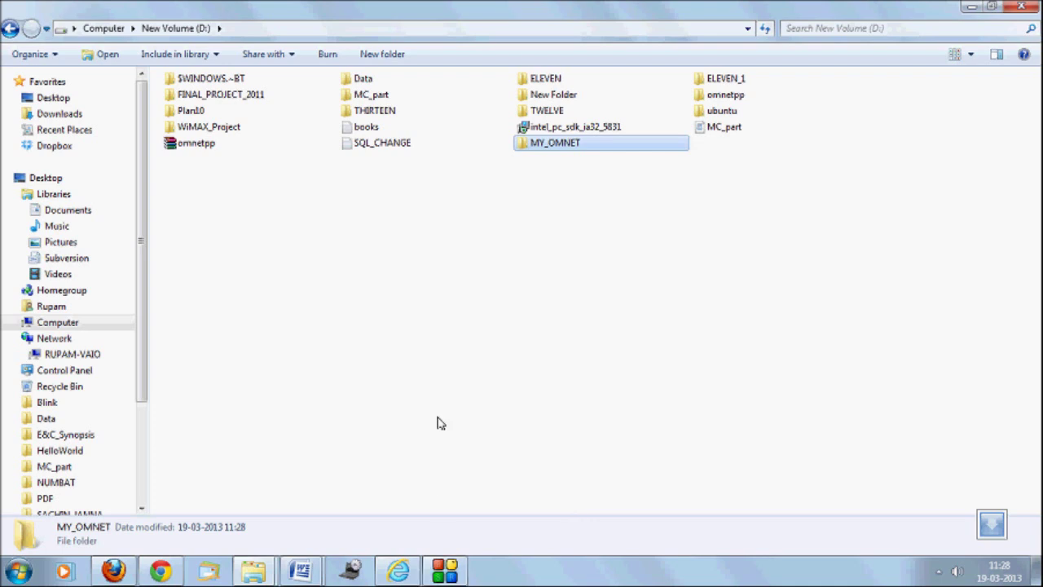
- Copy the omnetpp ZIP archive from the D: drive root into the MY_OMNET folder
left_click(204, 154)
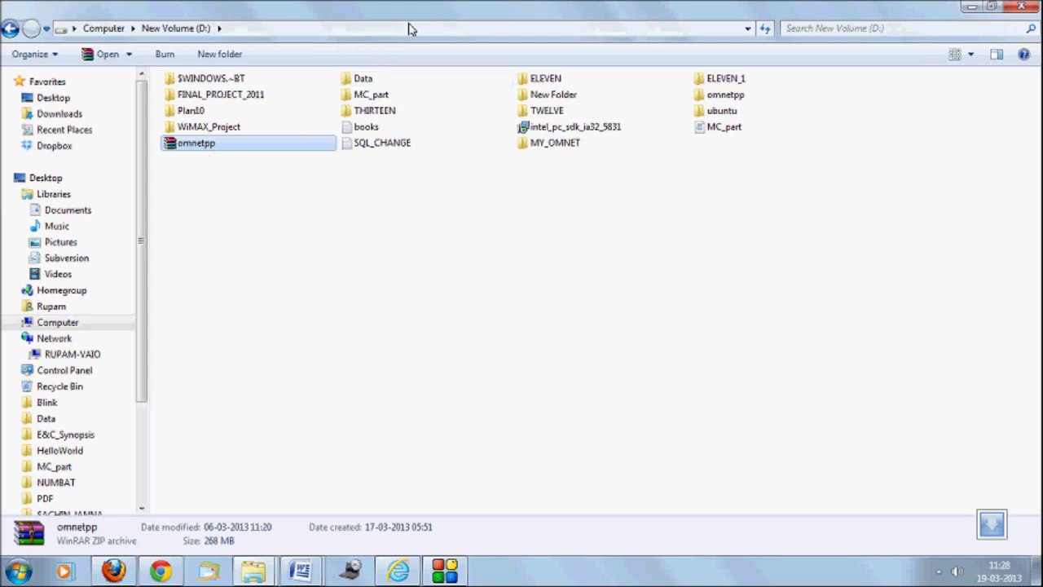
left_click(537, 132)
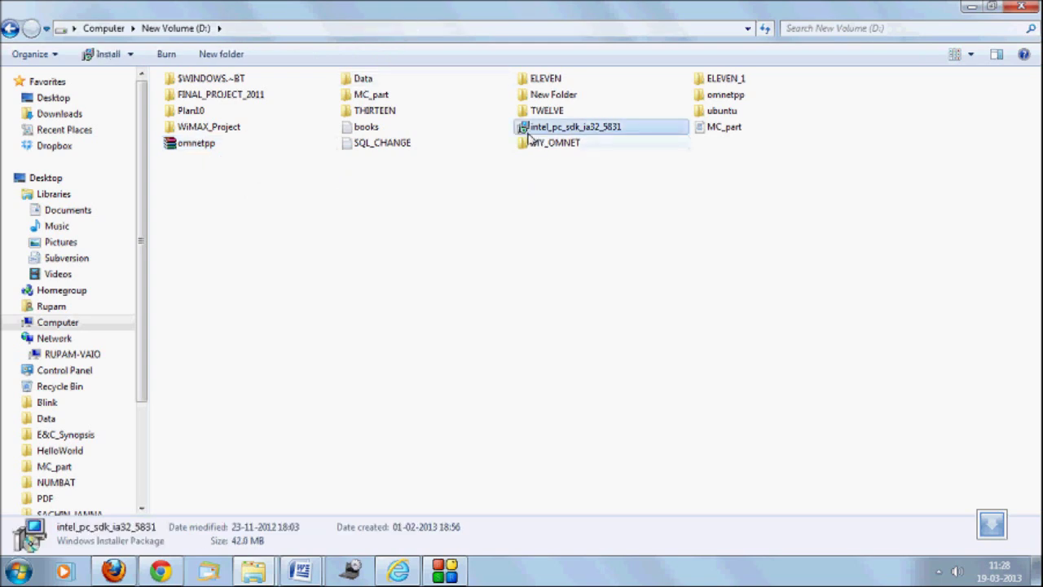
double_click(530, 146)
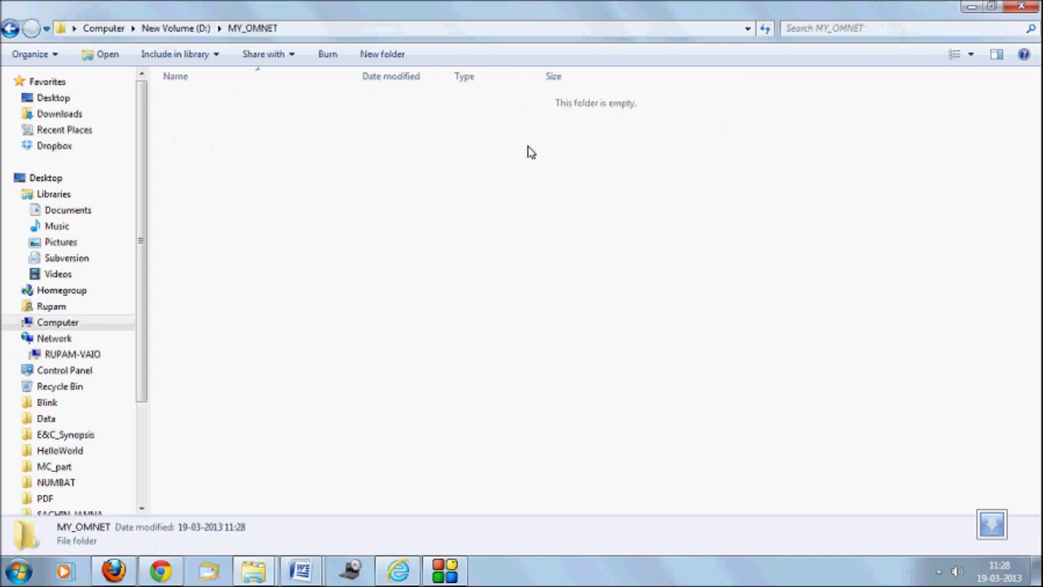
right_click(285, 152)
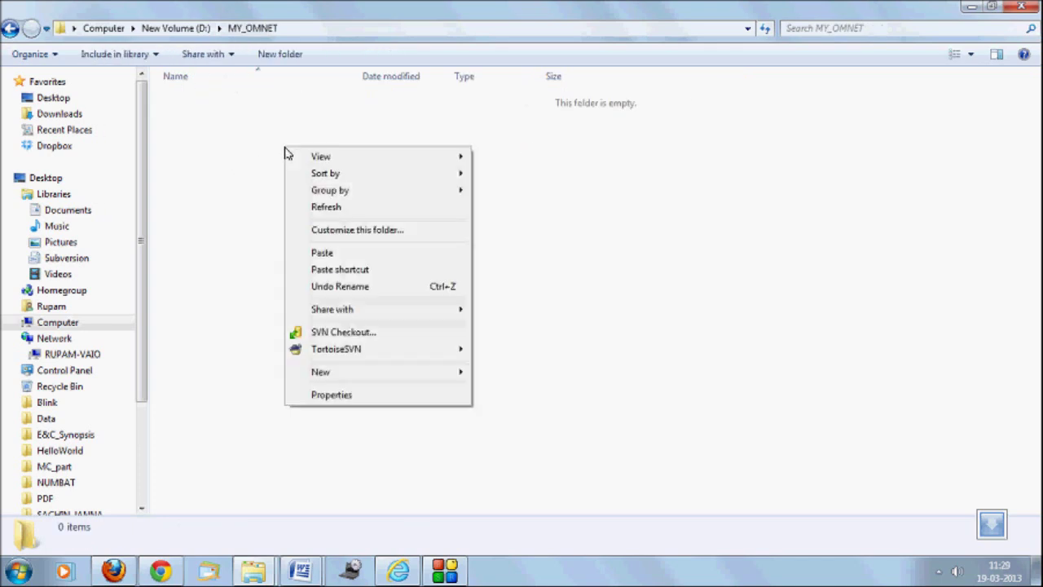
left_click(365, 260)
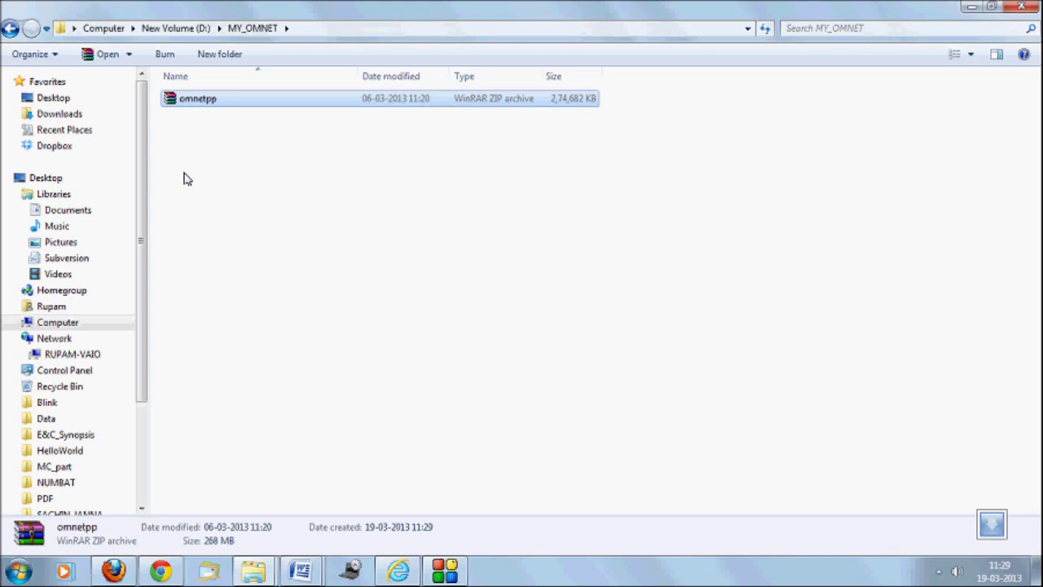
left_click(397, 269)
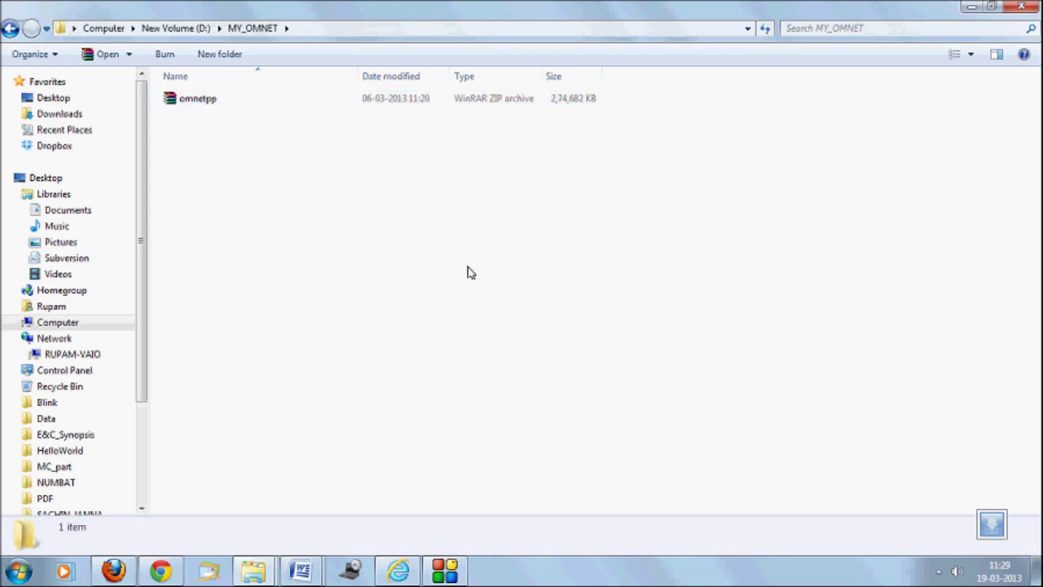
- Disable Avira Free Antivirus Realtime Protection
left_click(940, 571)
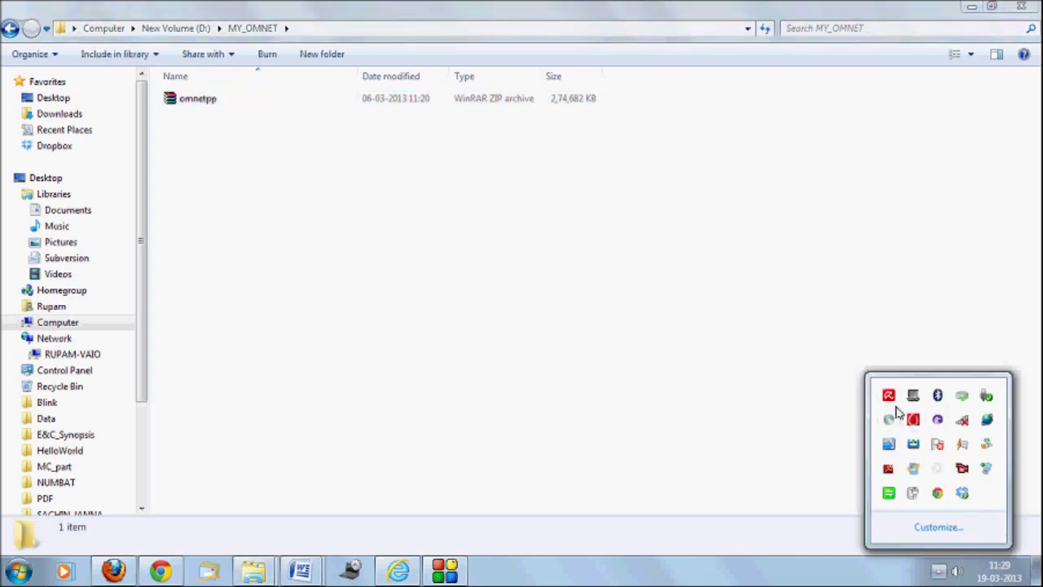
right_click(889, 397)
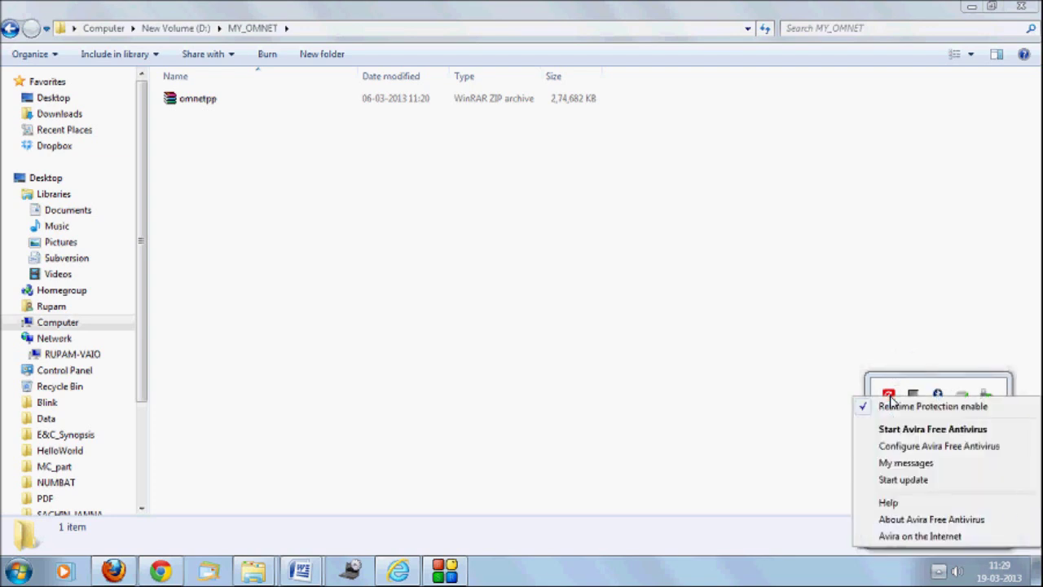
left_click(893, 407)
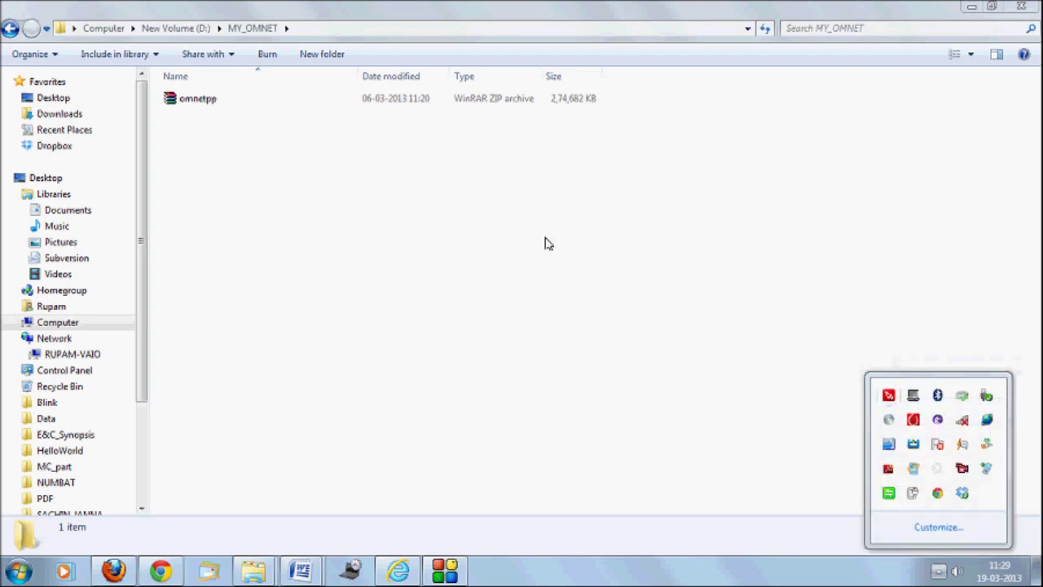
- Extract the omnetpp archive in MY_OMNET into its own omnetpp subfolder
left_click(278, 108)
right_click(278, 109)
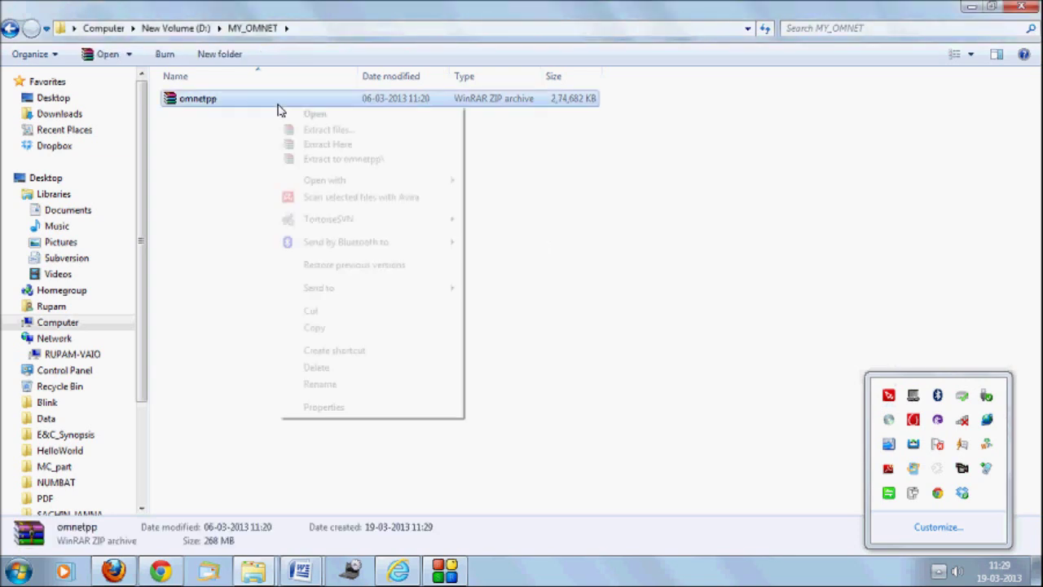
left_click(324, 164)
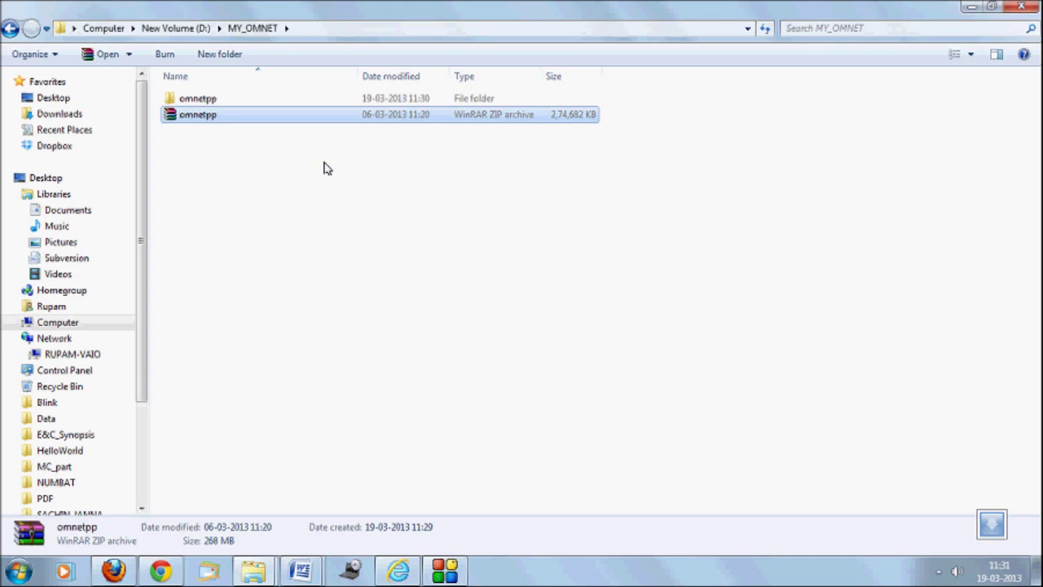
- Open the omnetpp-4.2.2 folder inside the extracted omnetpp folder and launch the mingwenv command script
double_click(228, 101)
double_click(230, 107)
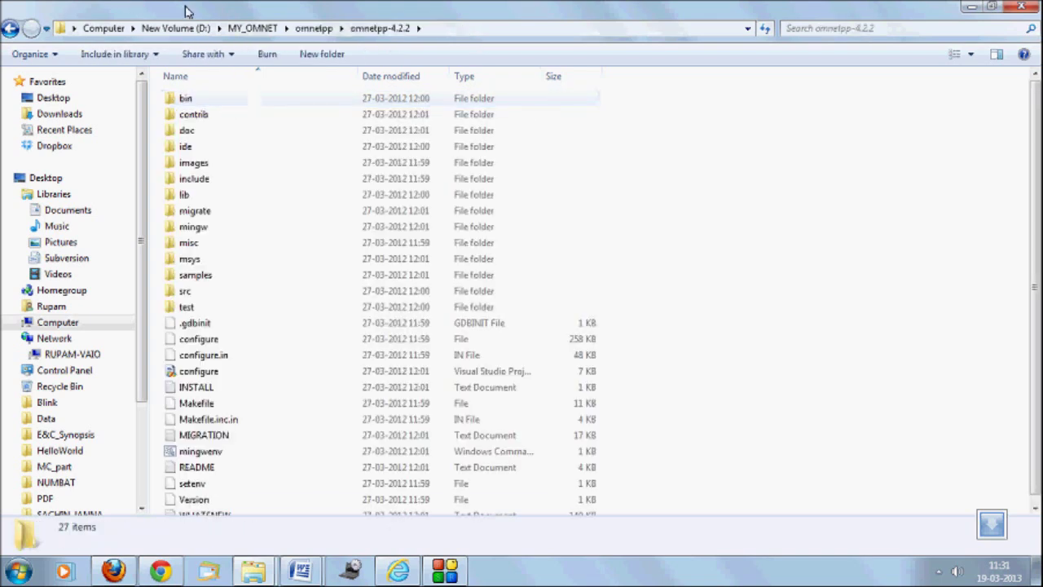
left_click(477, 30)
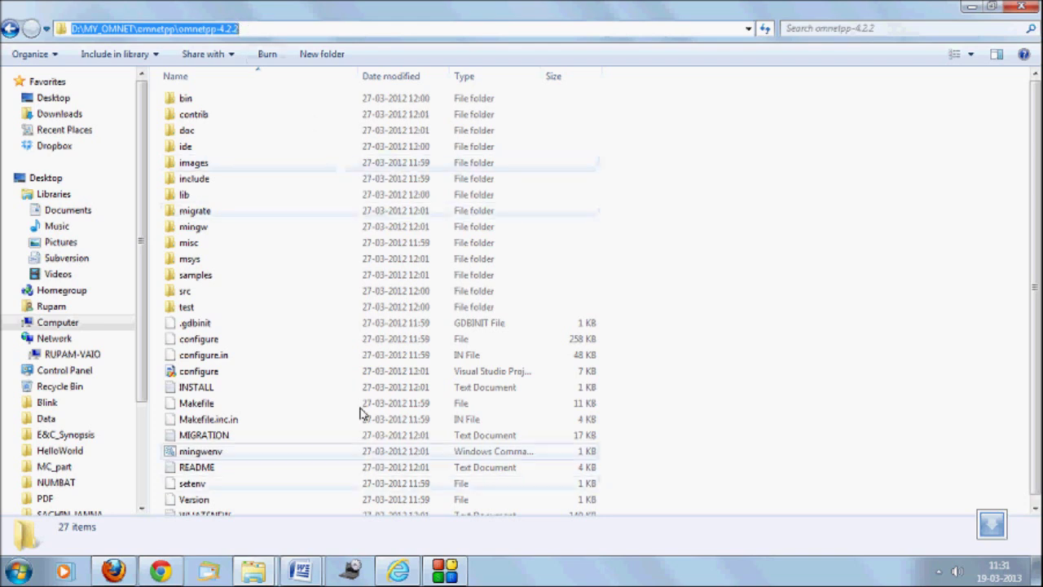
double_click(216, 458)
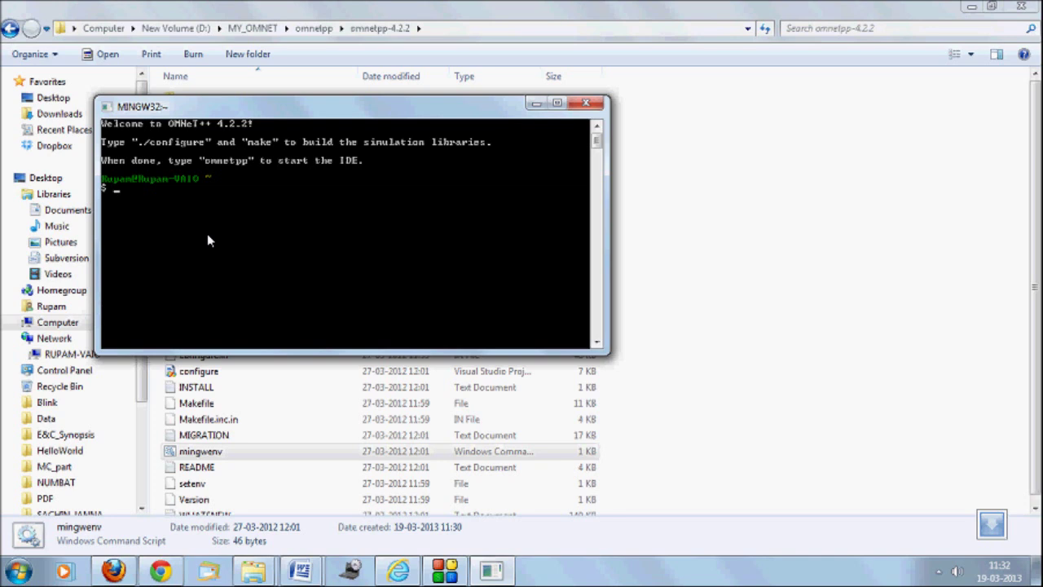
- Configure and build the OMNeT++ simulation libraries by running ./configure and then make in the MINGW32 console
type("./configure")
key("Return")
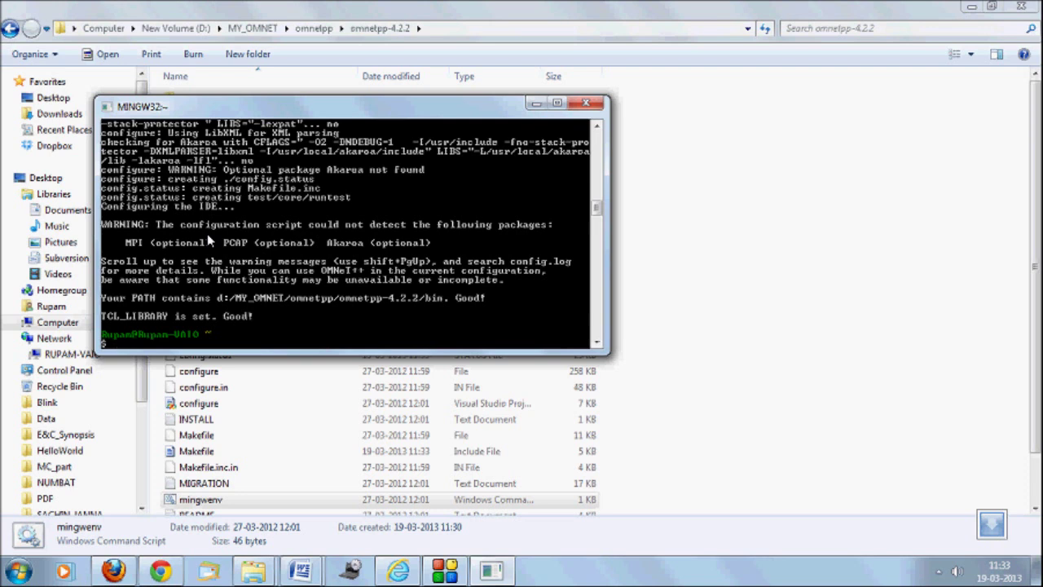
type("make")
key("Return")
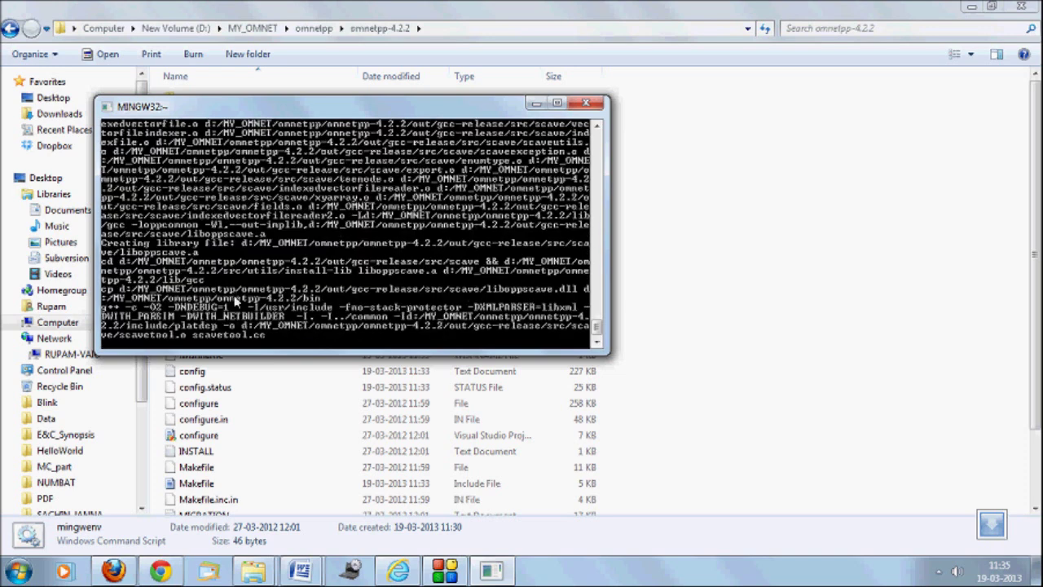
left_click(447, 570)
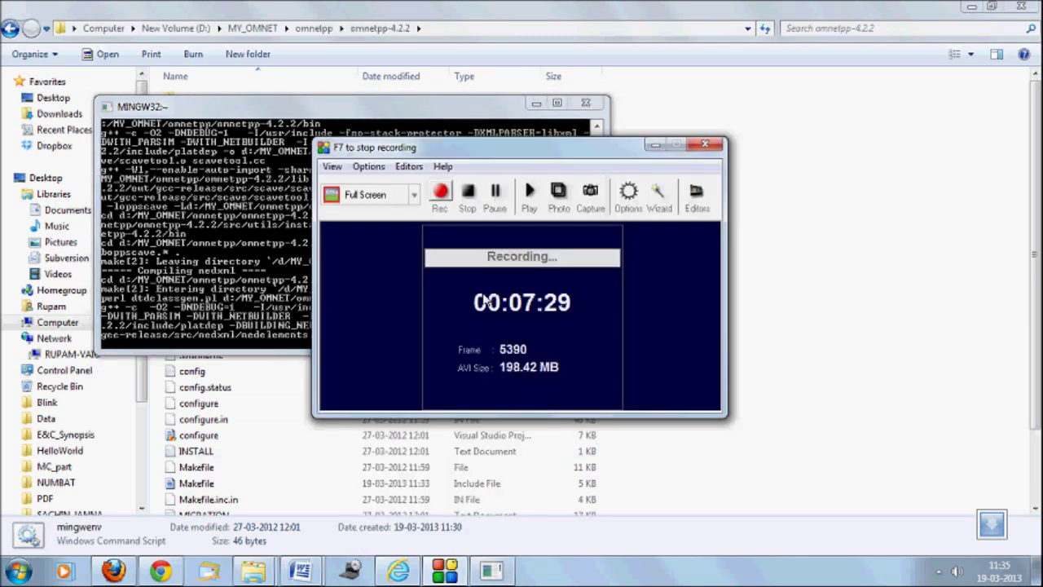
left_click(495, 192)
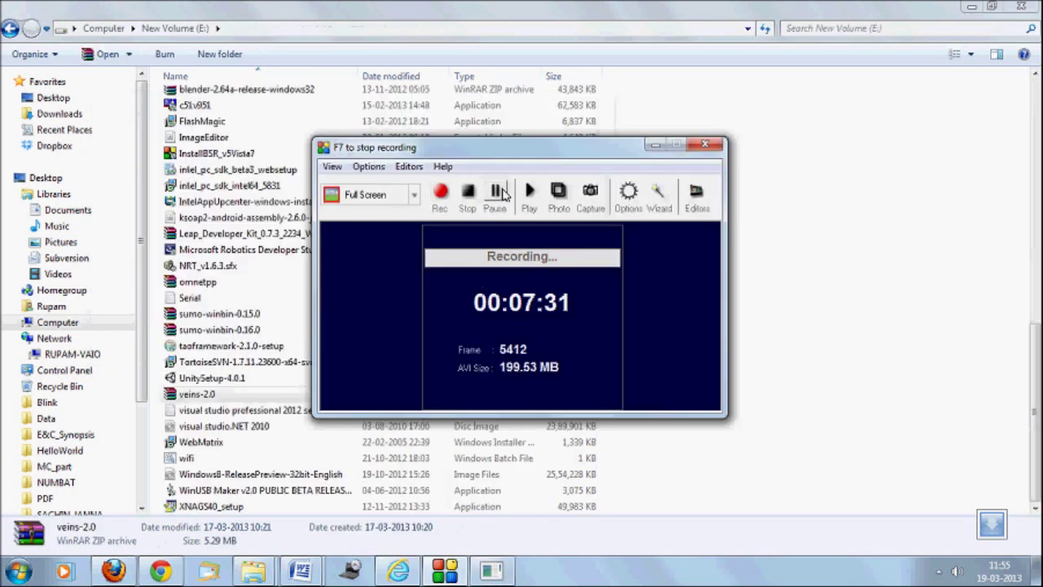
left_click(859, 376)
- Copy the veins-2.0 archive from the E: drive into D:\MY_OMNET and extract it into its own veins-2.0 subfolder
left_click(222, 396)
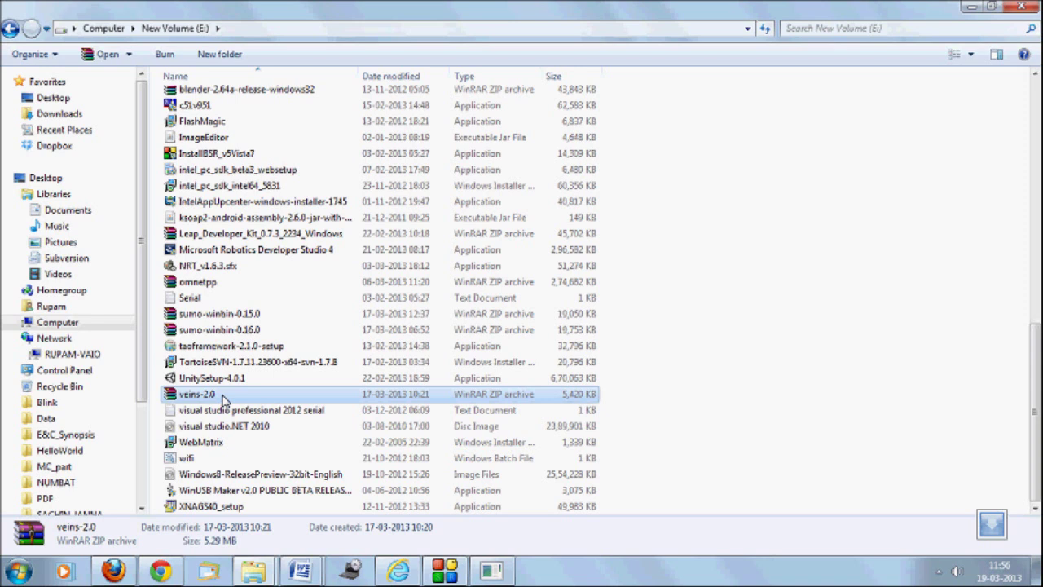
mouse_move(242, 579)
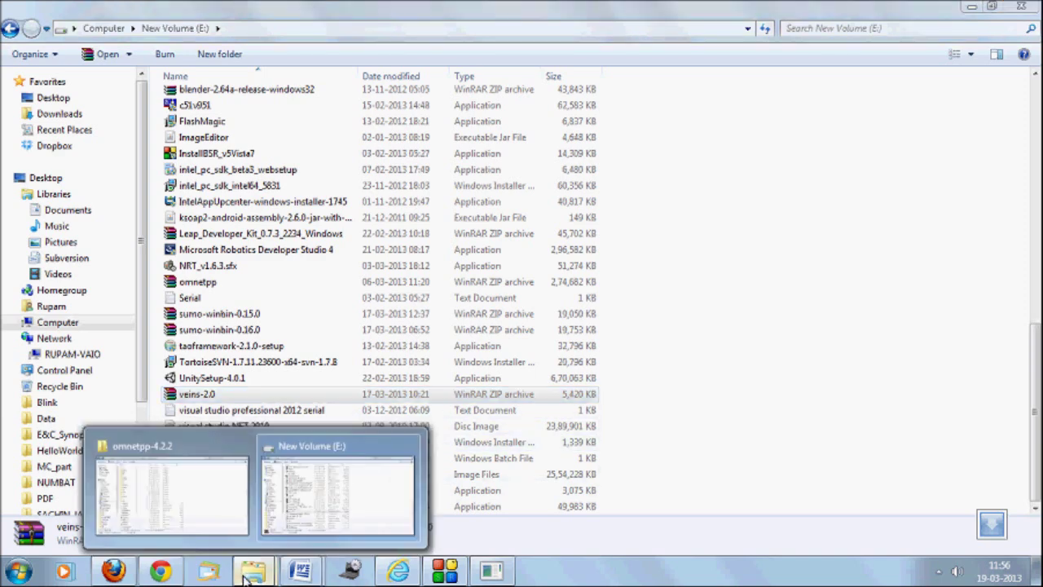
left_click(149, 510)
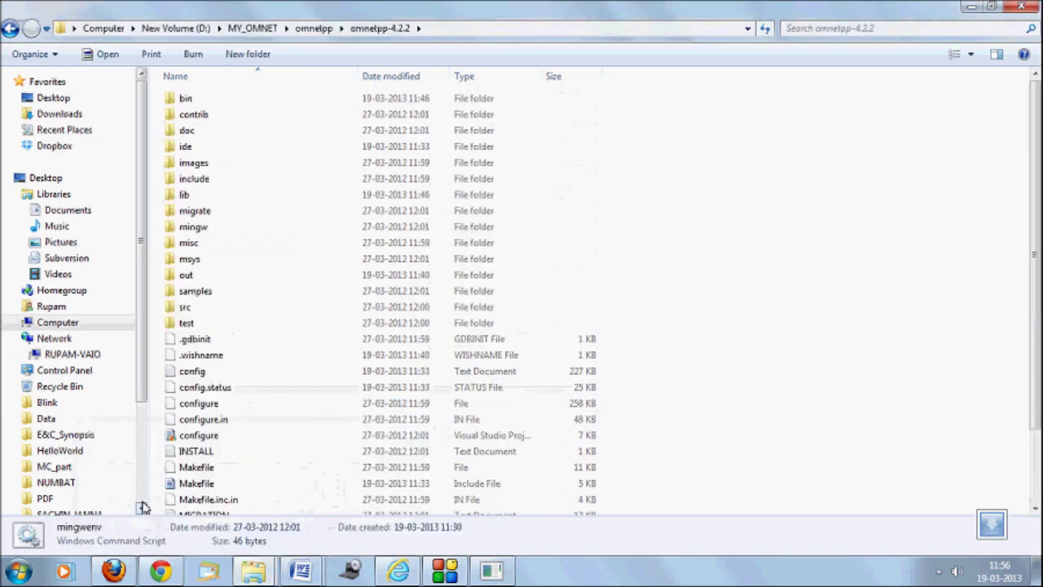
left_click(196, 30)
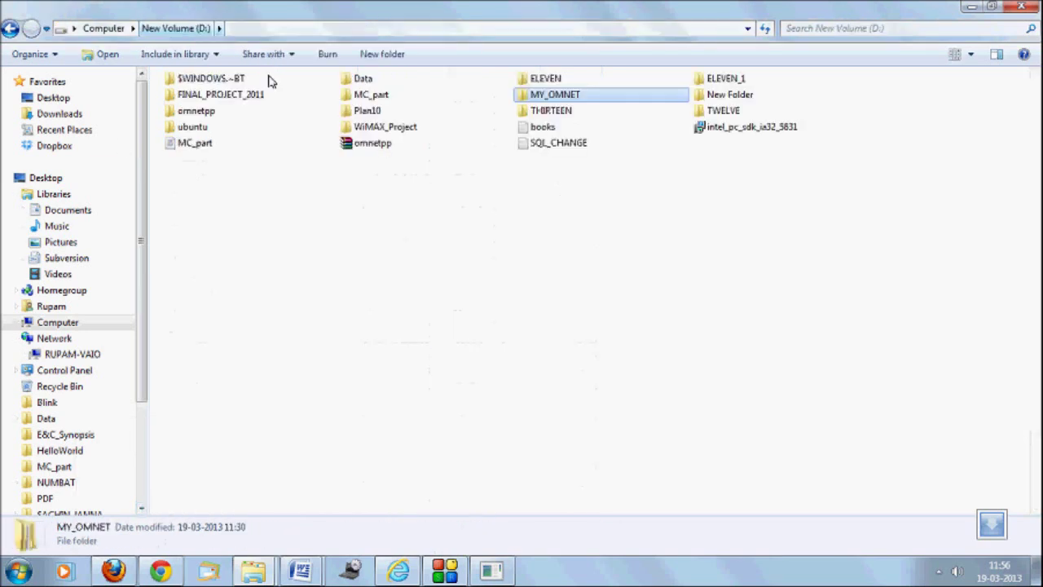
double_click(561, 104)
right_click(304, 260)
left_click(335, 361)
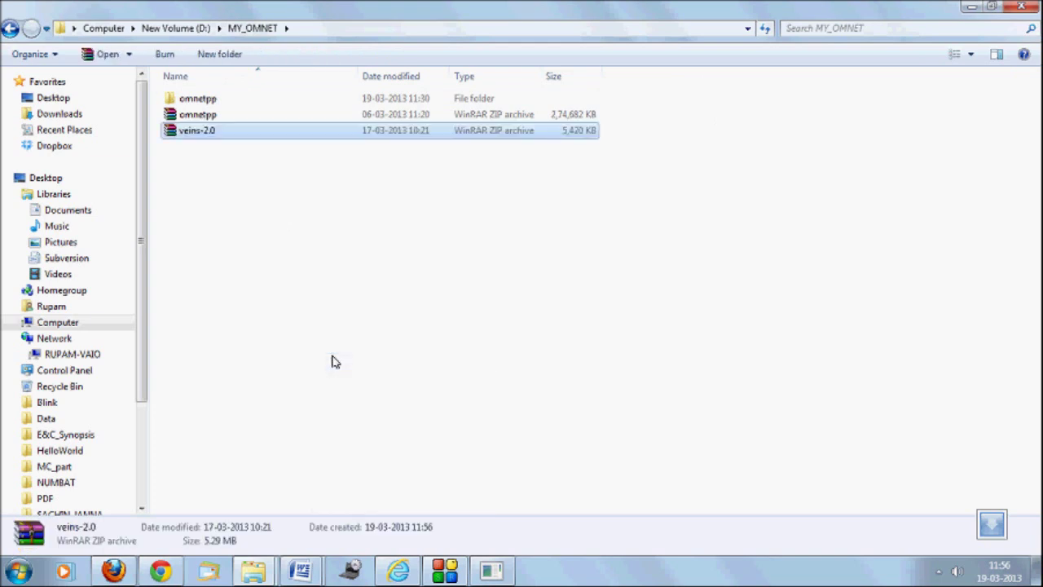
right_click(230, 140)
left_click(279, 189)
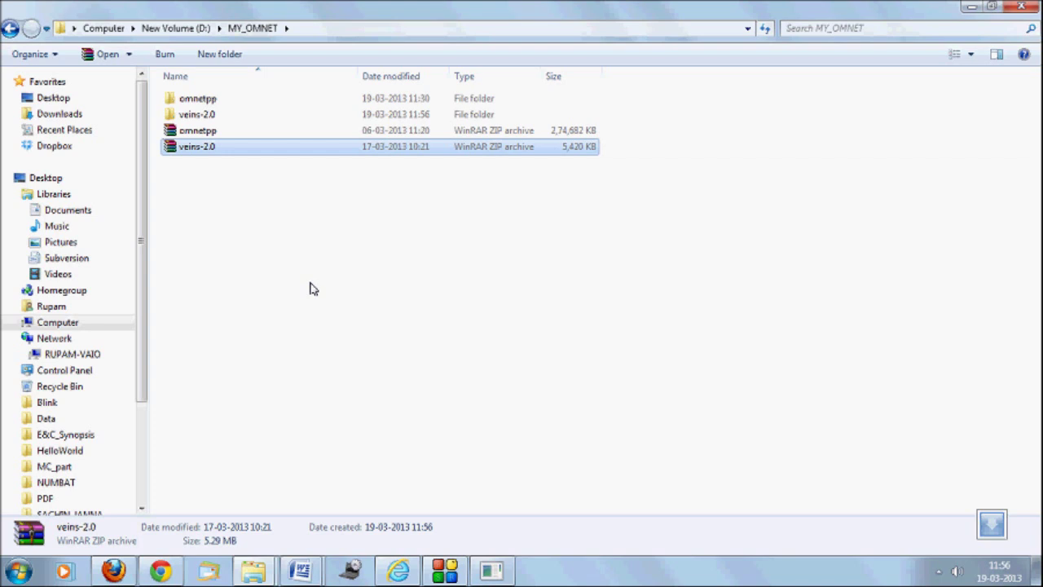
- Bring up the MINGW32 console, move it clear of the folder listing and check the end of the build output
left_click(492, 573)
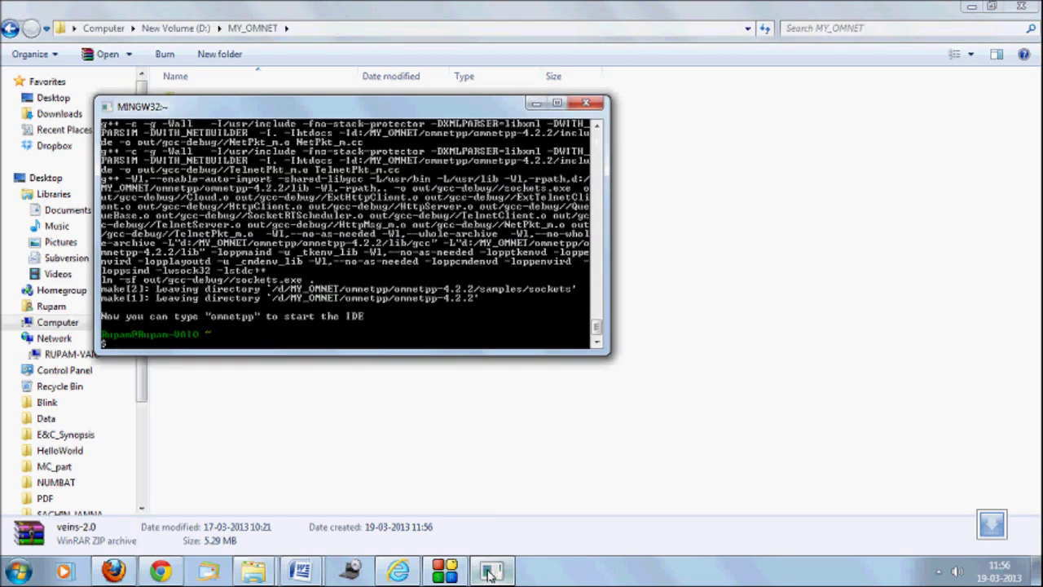
left_click_drag(417, 116, 539, 162)
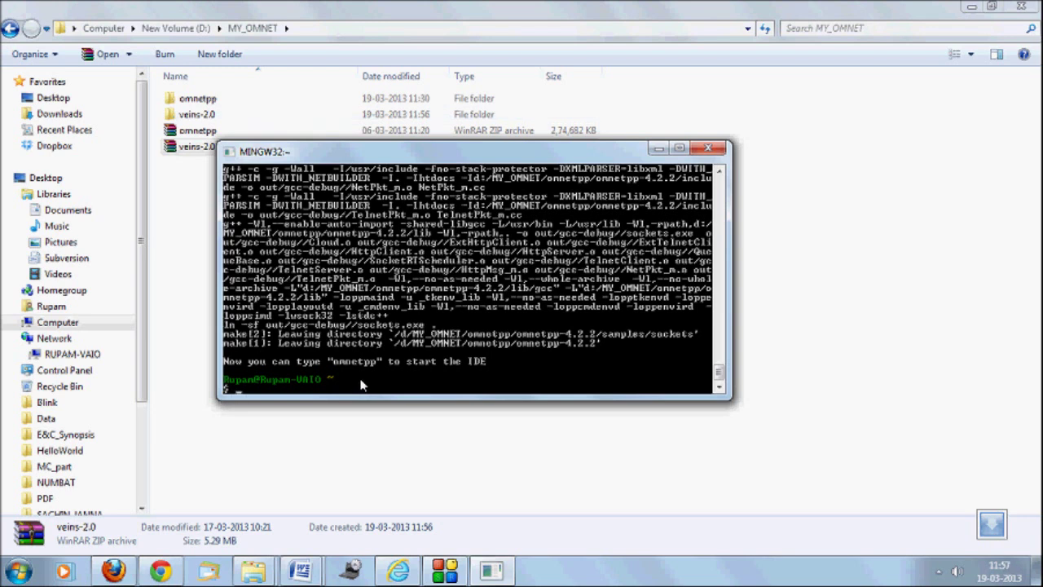
- Open the bin folder inside omnetpp-4.2.2 and find the omnetpp files
double_click(188, 104)
double_click(189, 103)
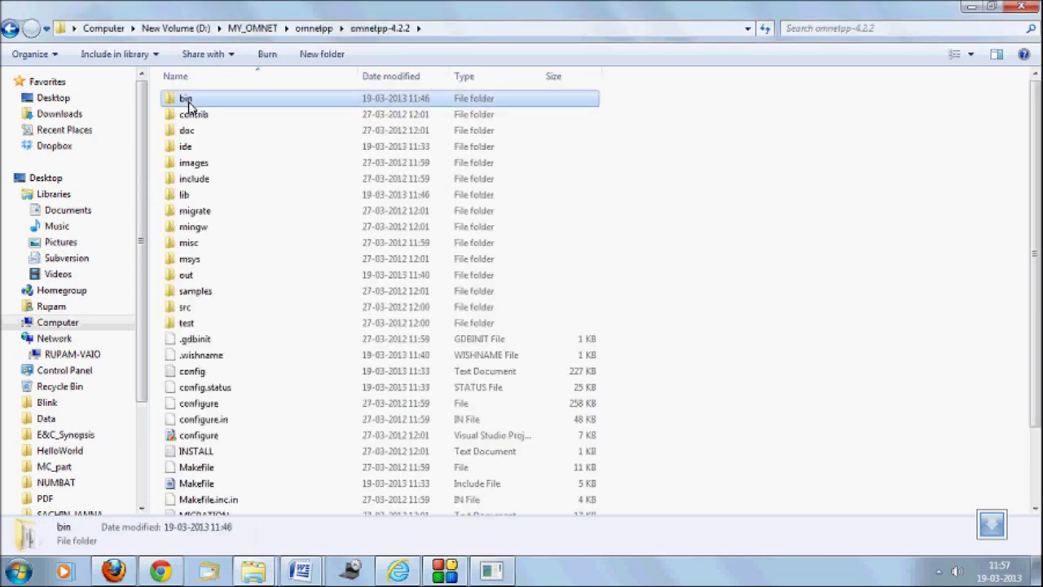
double_click(186, 100)
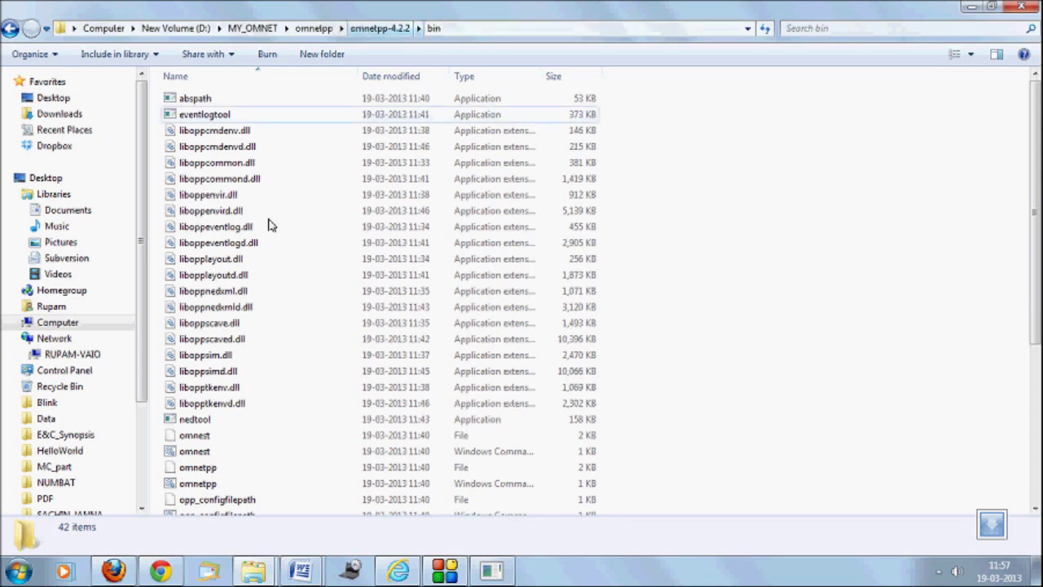
left_click(244, 243)
mouse_move(404, 570)
key("o")
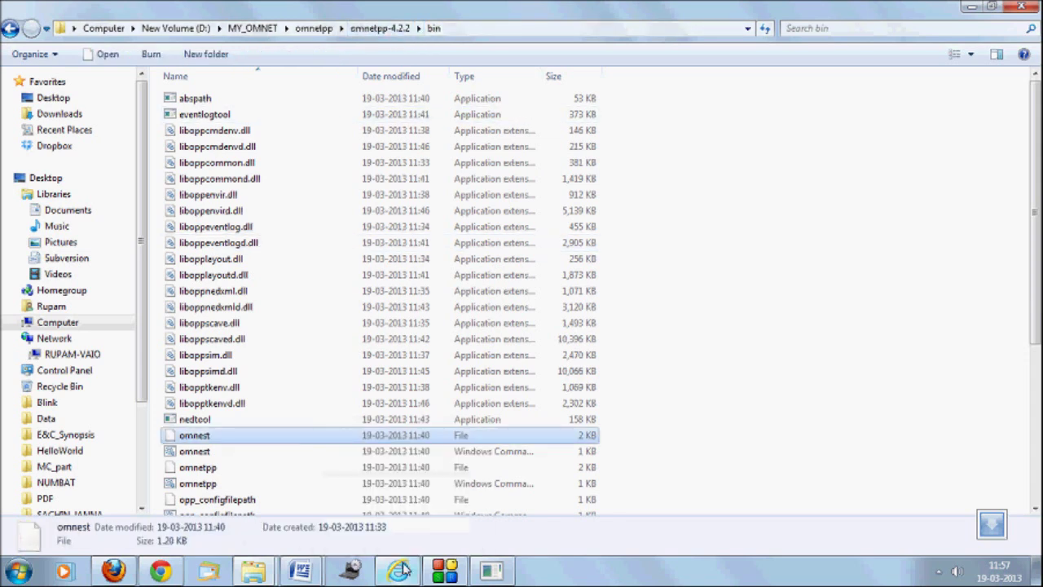
- Create a desktop shortcut to the omnetpp Windows command script in the bin folder
left_click(210, 483)
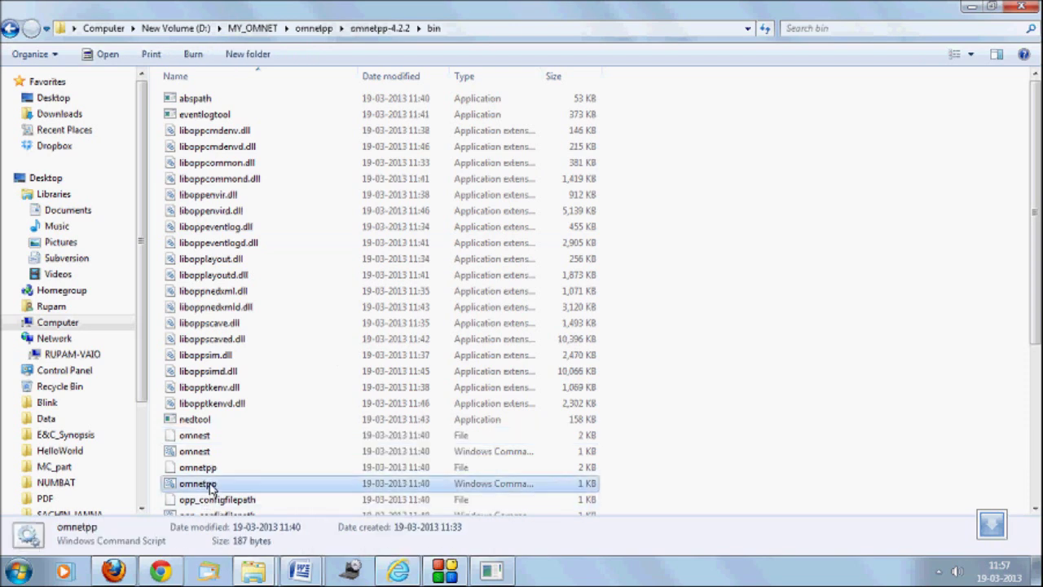
right_click(210, 483)
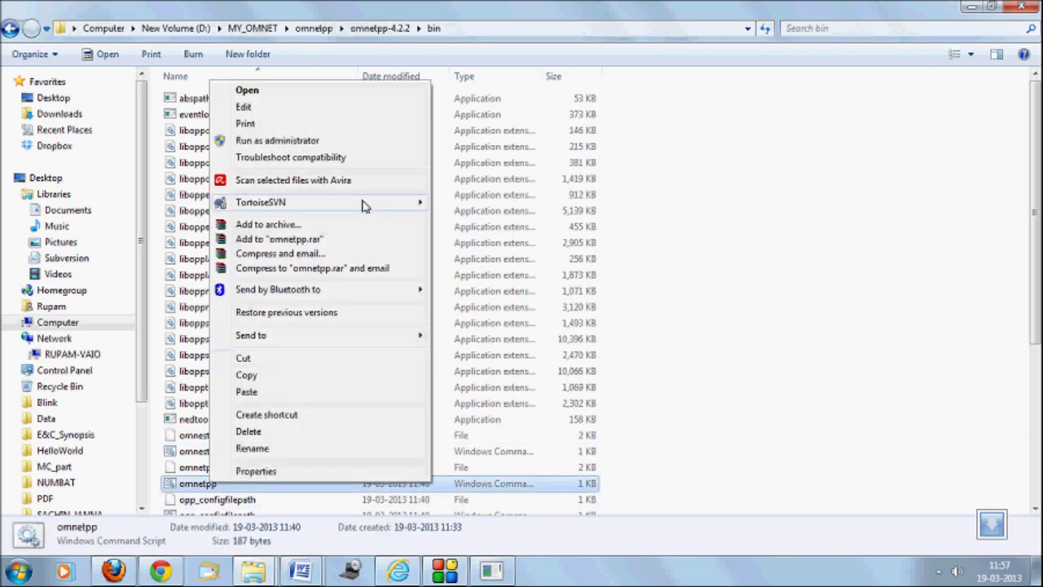
mouse_move(323, 340)
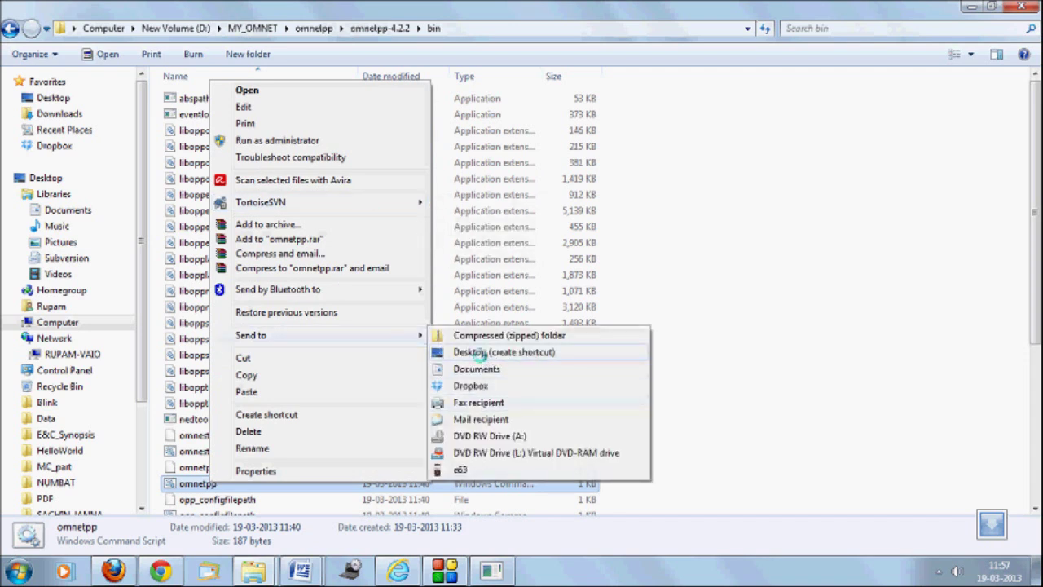
left_click(482, 356)
- Start the IDE from the desktop's "omnetpp - Shortcut" with workspace D:\WiMAX_Project\omnetpp\omnetpp-4.2.2\samples and maximize its window
key("super+d")
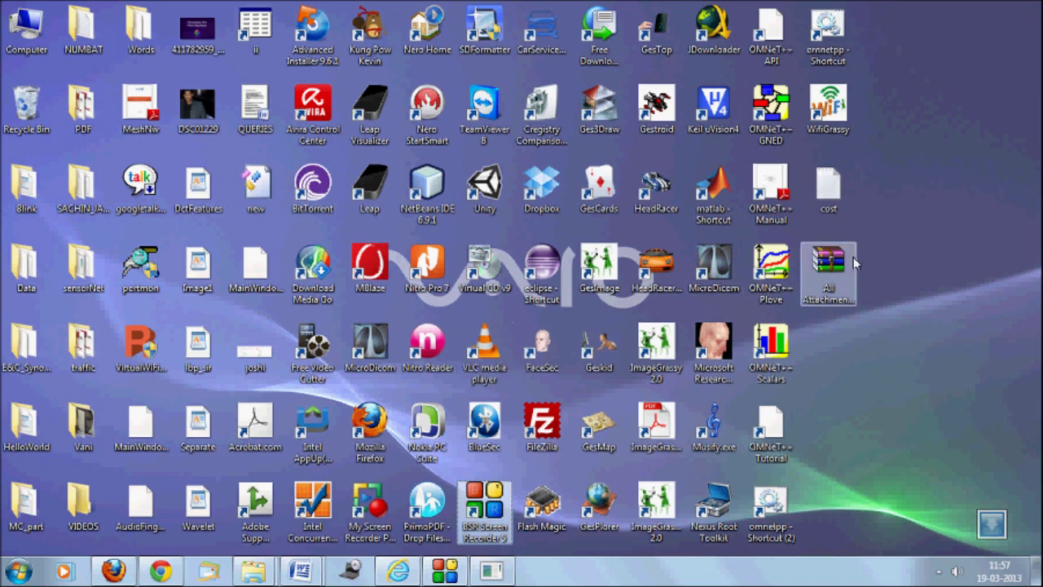
left_click(825, 61)
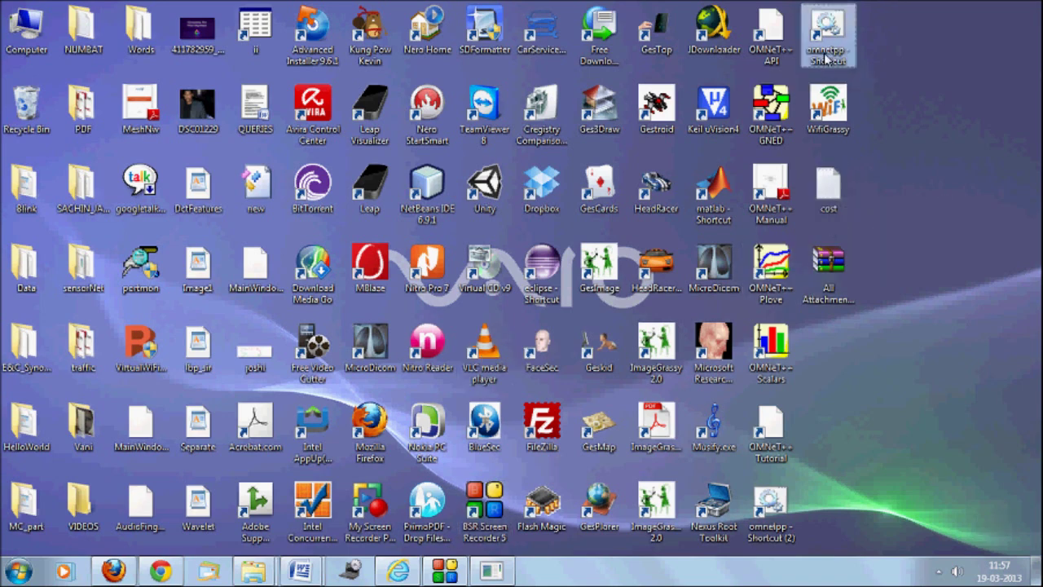
double_click(826, 56)
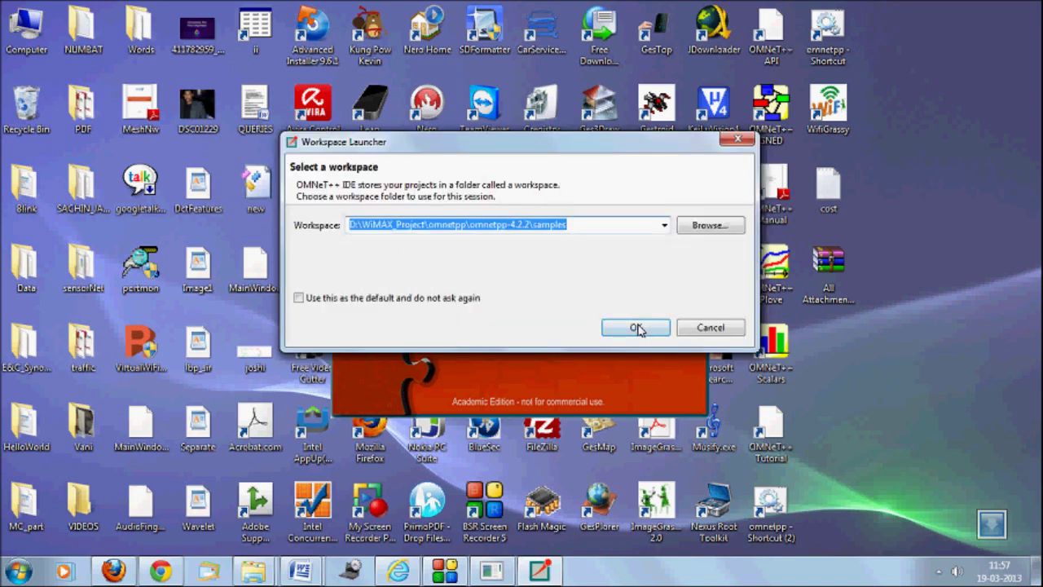
left_click(638, 328)
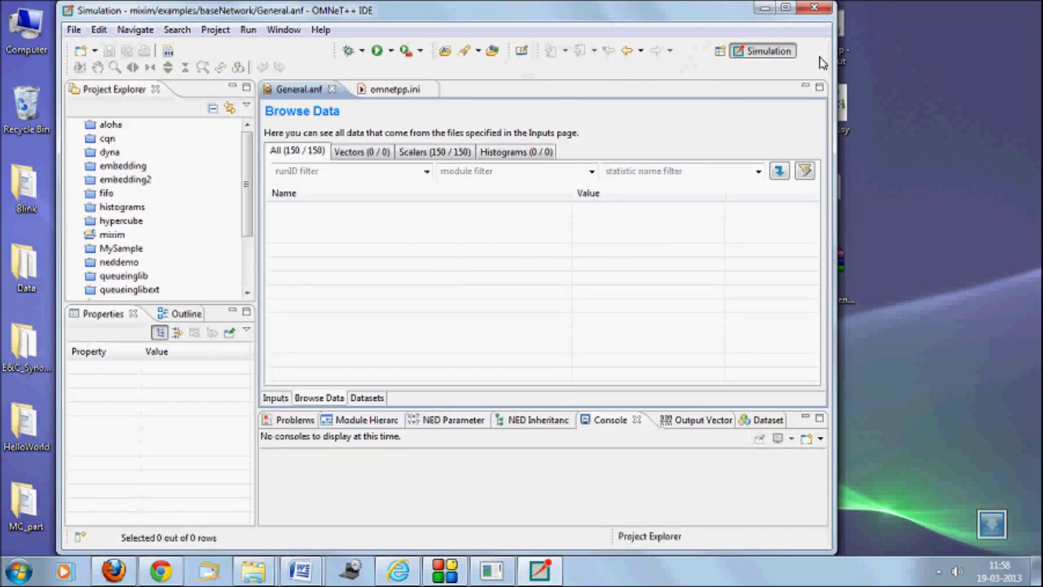
left_click(784, 7)
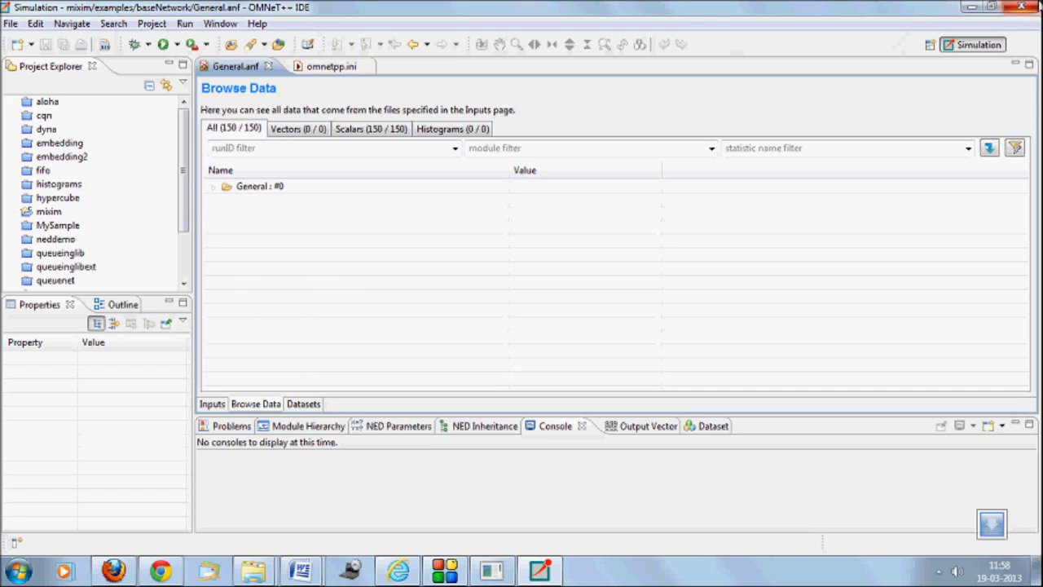
left_click(1021, 7)
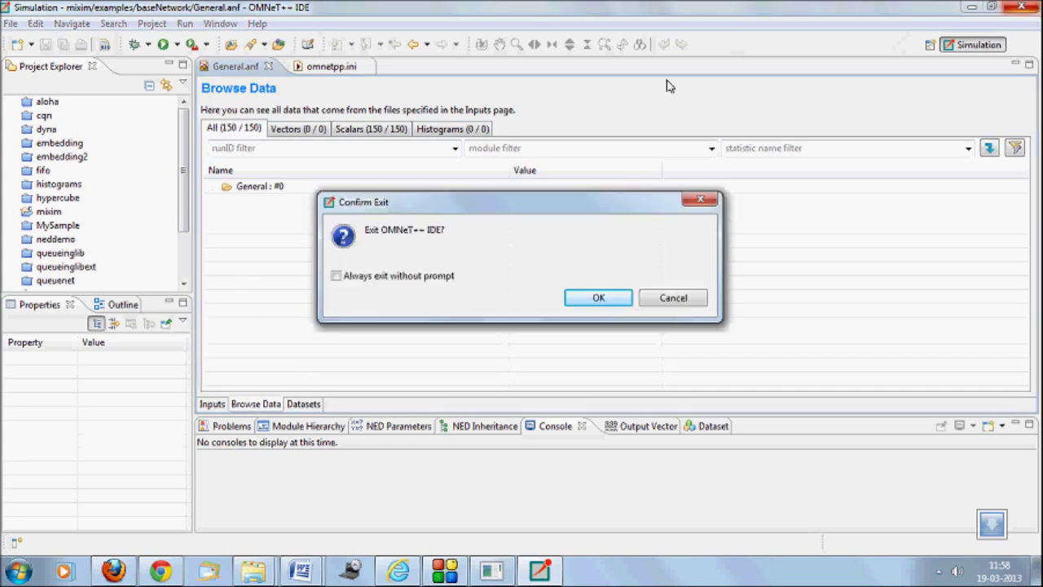
left_click(687, 302)
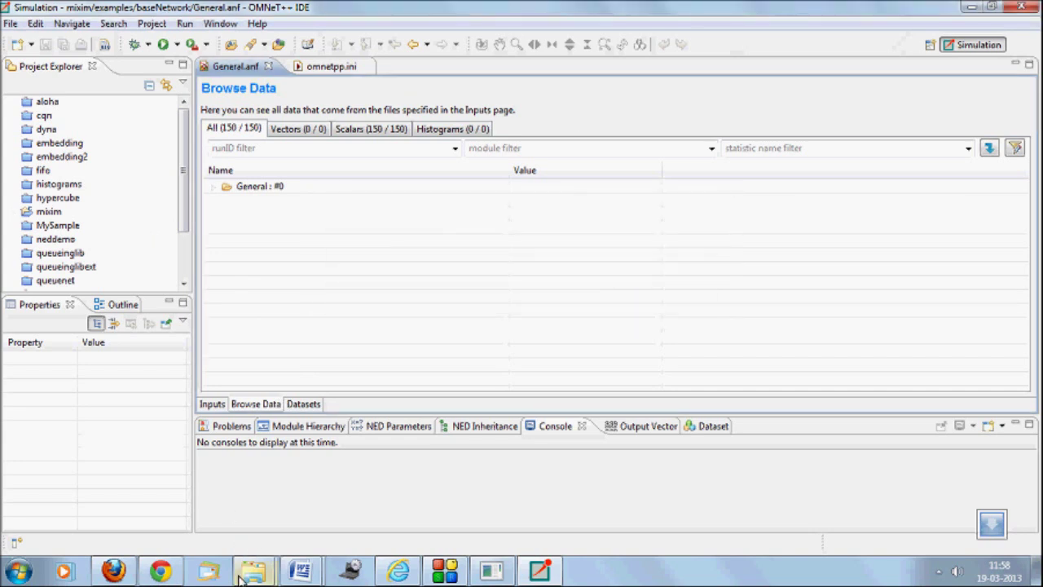
- Go back to the omnetpp-4.2.2 folder in D:\MY_OMNET\omnetpp and launch the mingwenv command script
mouse_move(245, 571)
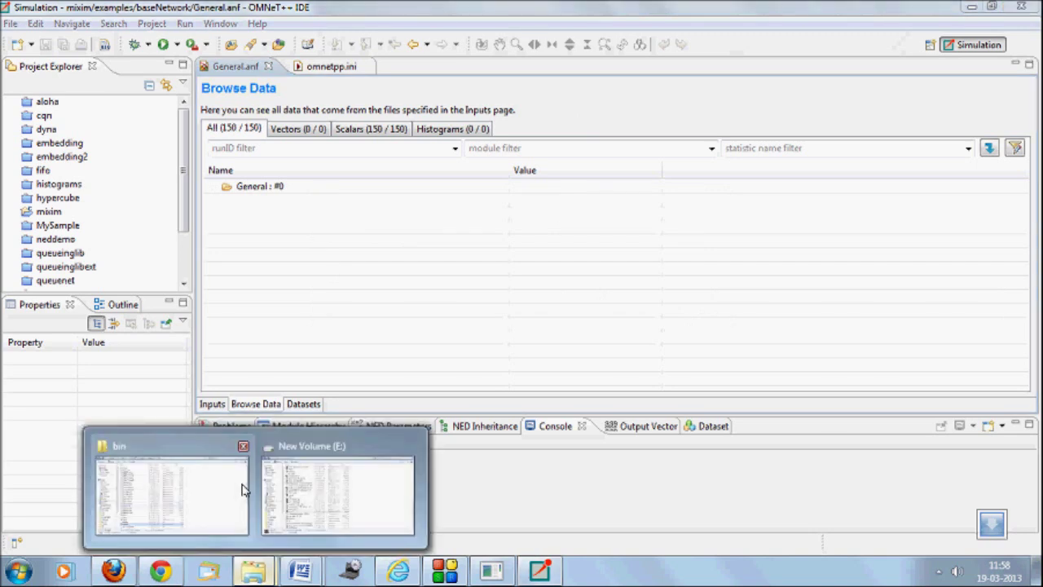
left_click(242, 488)
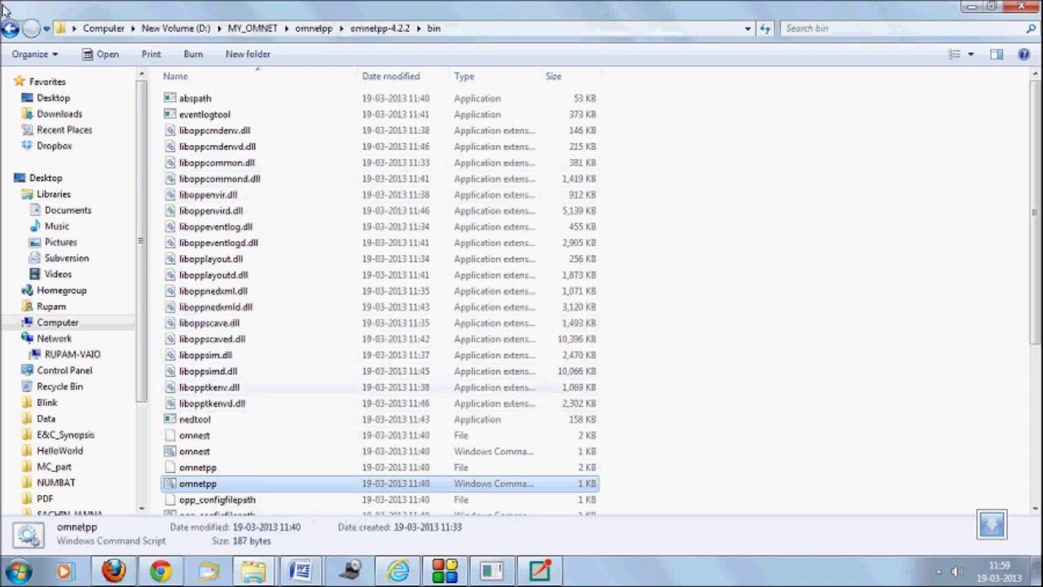
left_click(10, 32)
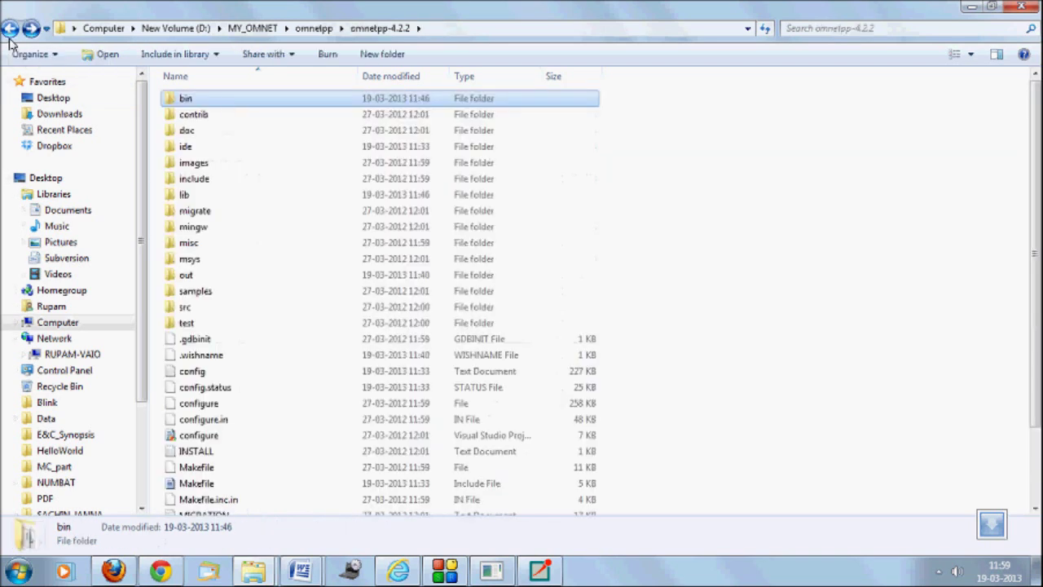
left_click(10, 33)
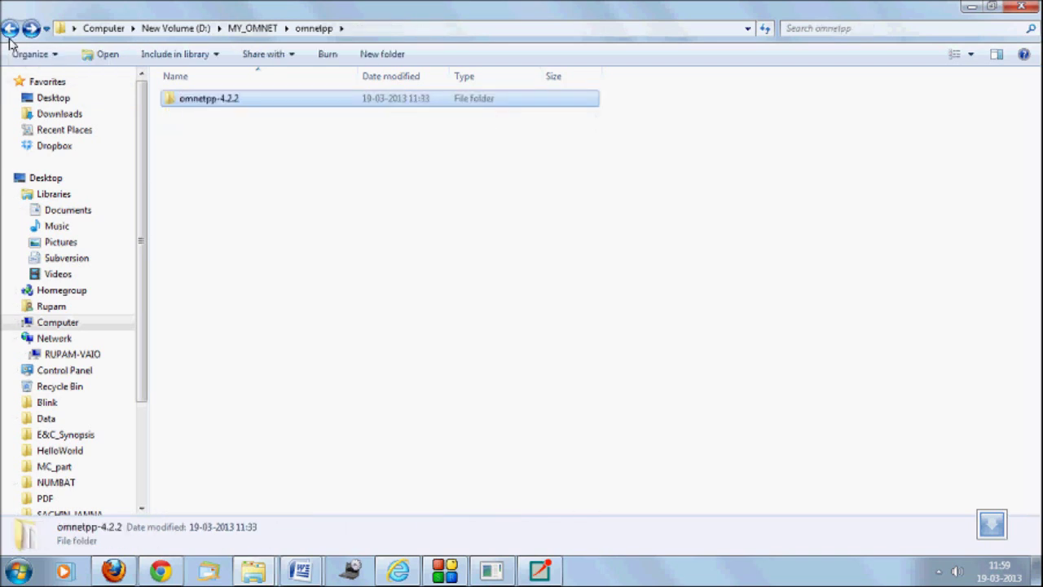
left_click(231, 114)
double_click(211, 103)
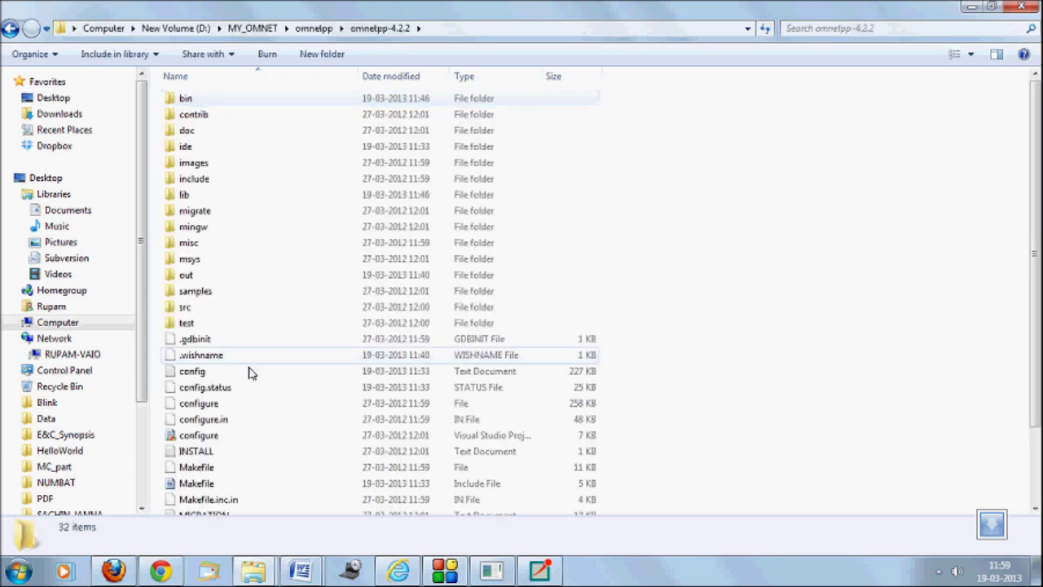
left_click(208, 457)
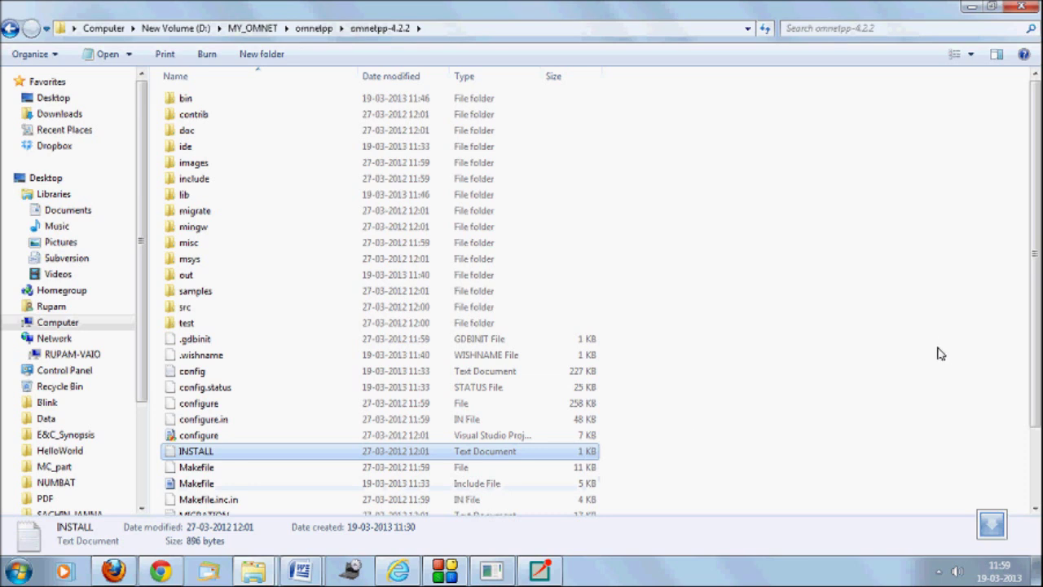
left_click_drag(1039, 347, 1041, 419)
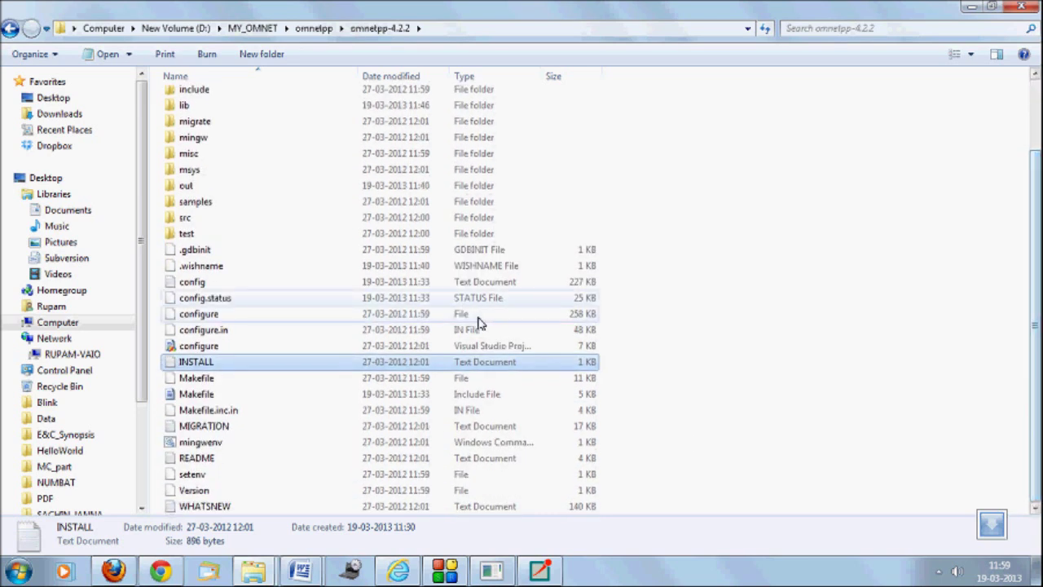
double_click(234, 441)
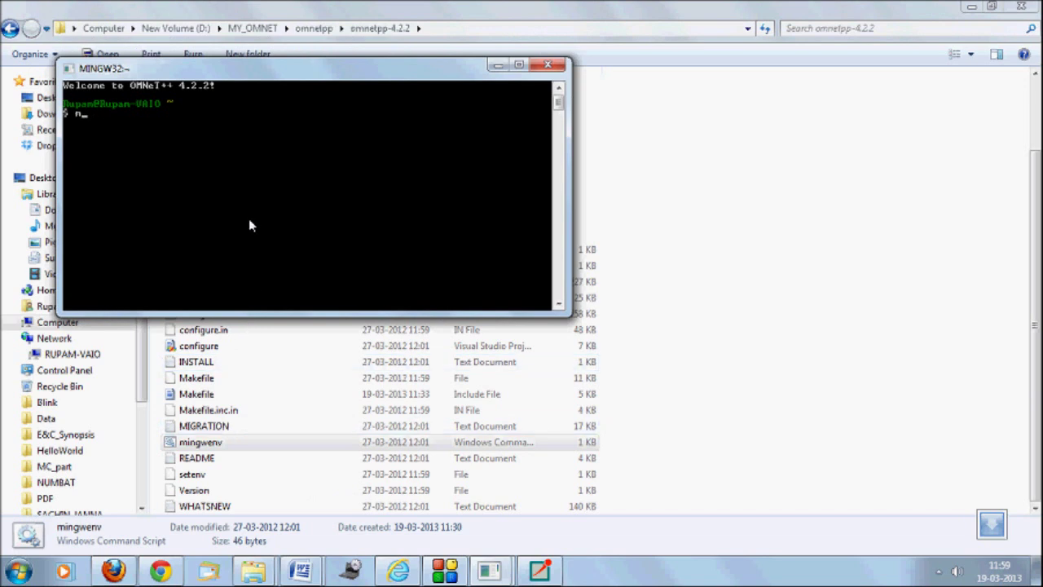
- Start the IDE by running omnetpp in the MINGW32 console and accept the workspace D:\MY_OMNET\omnetpp\omnetpp-4.2.2\samples
type("omnnetpp")
key("Return")
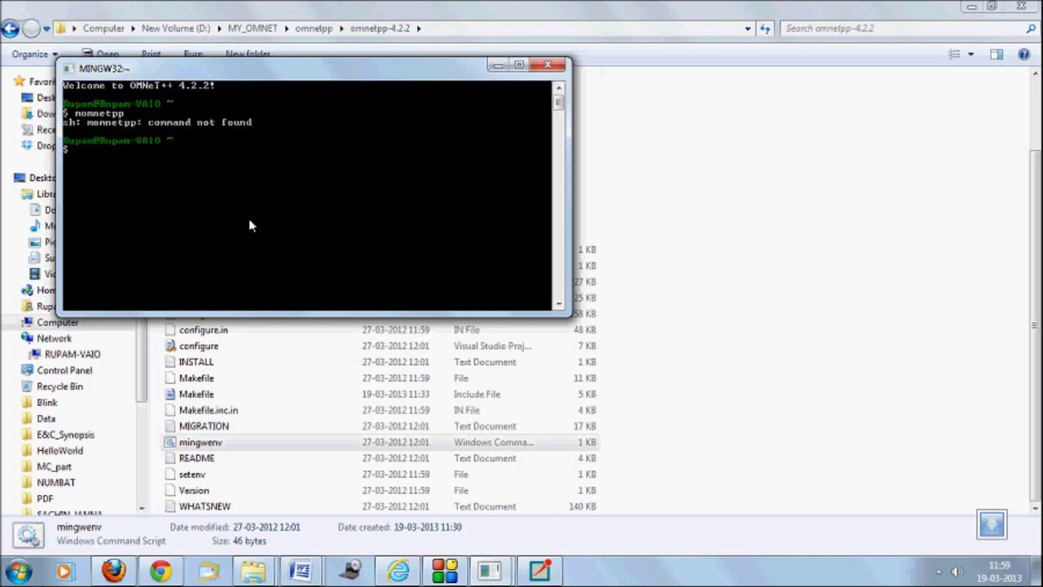
type("omnetpp")
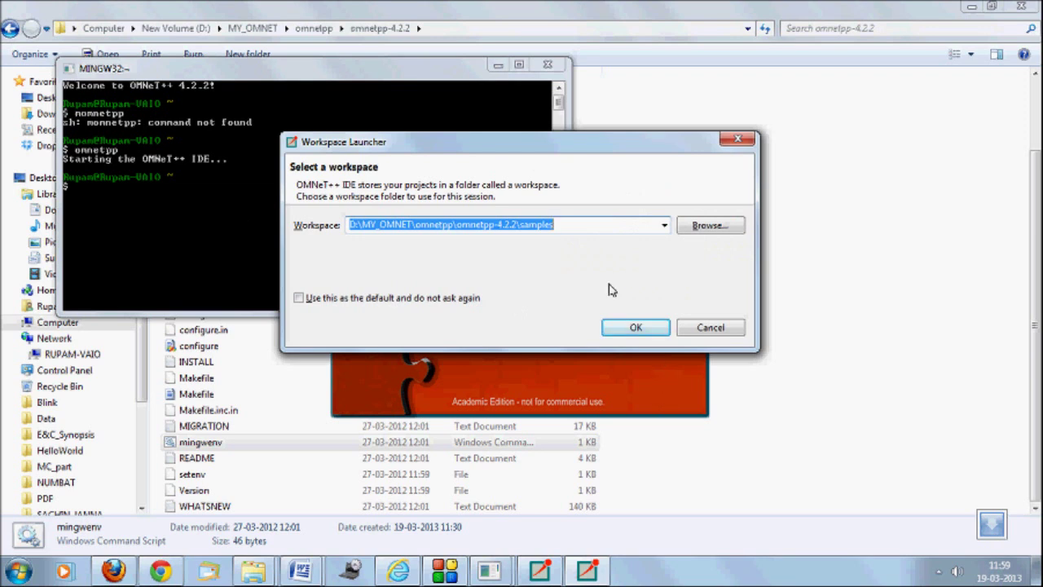
left_click(627, 333)
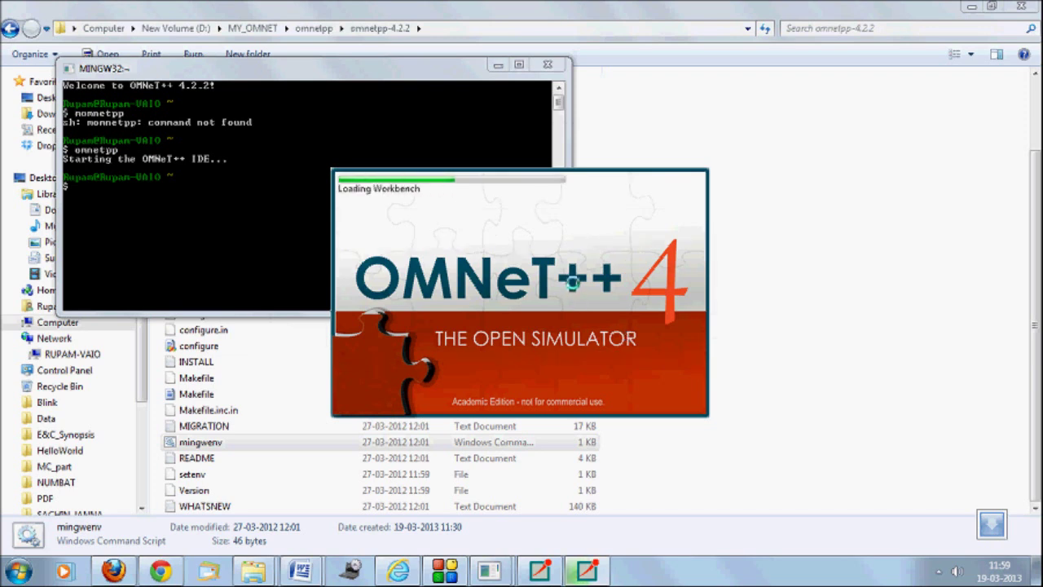
- Maximize the OMNeT++ IDE window and go from the welcome page to the workbench
left_click(536, 153)
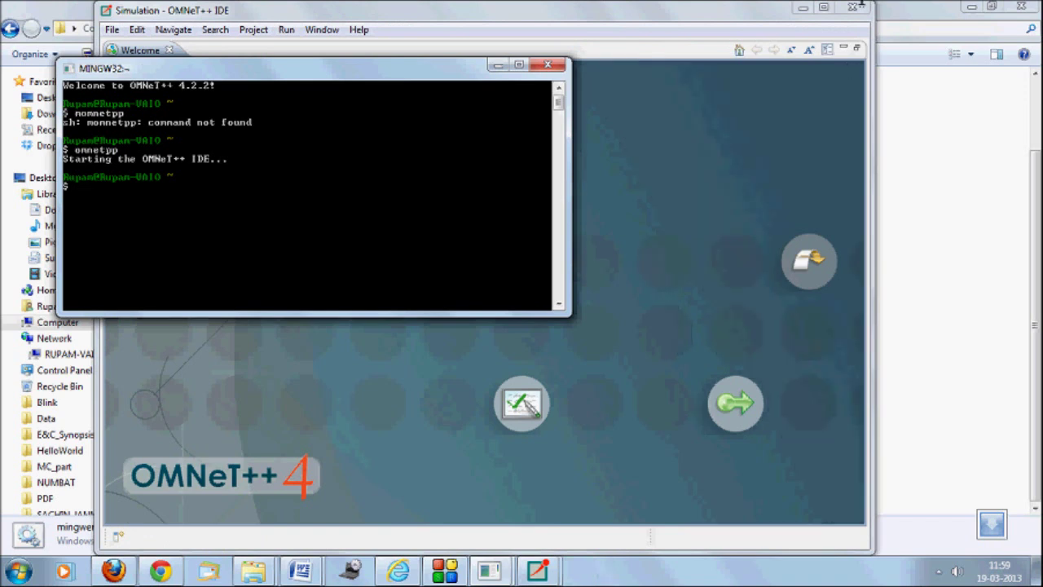
left_click(825, 8)
left_click(825, 8)
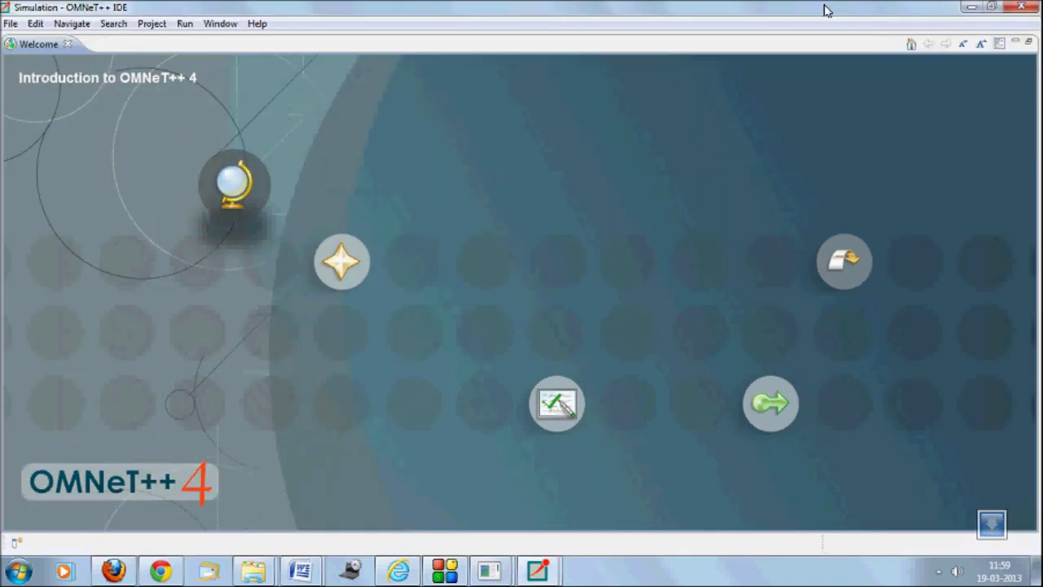
left_click(835, 259)
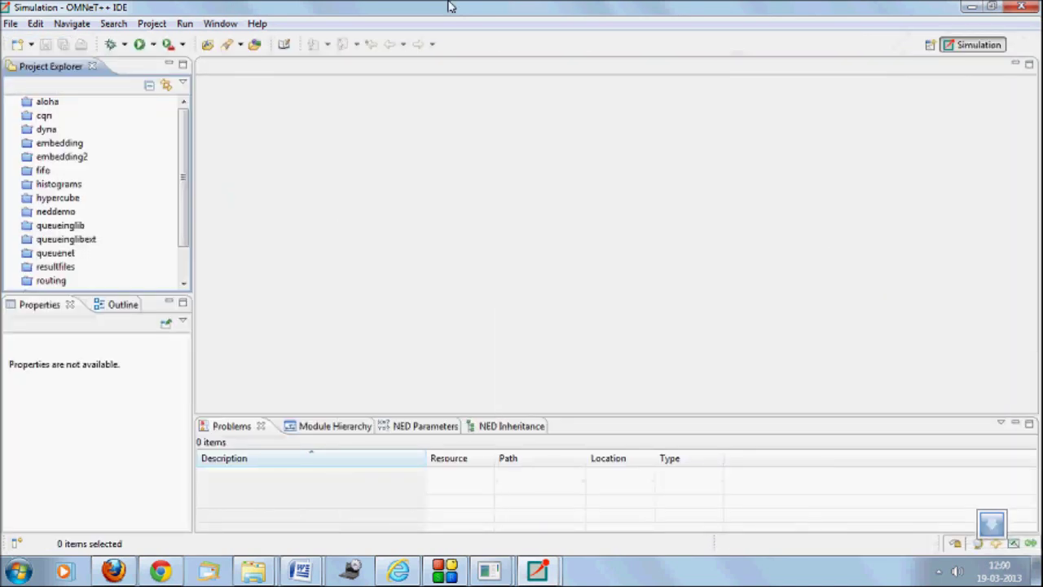
- Open the closed aloha sample project in the Project Explorer
left_click(98, 414)
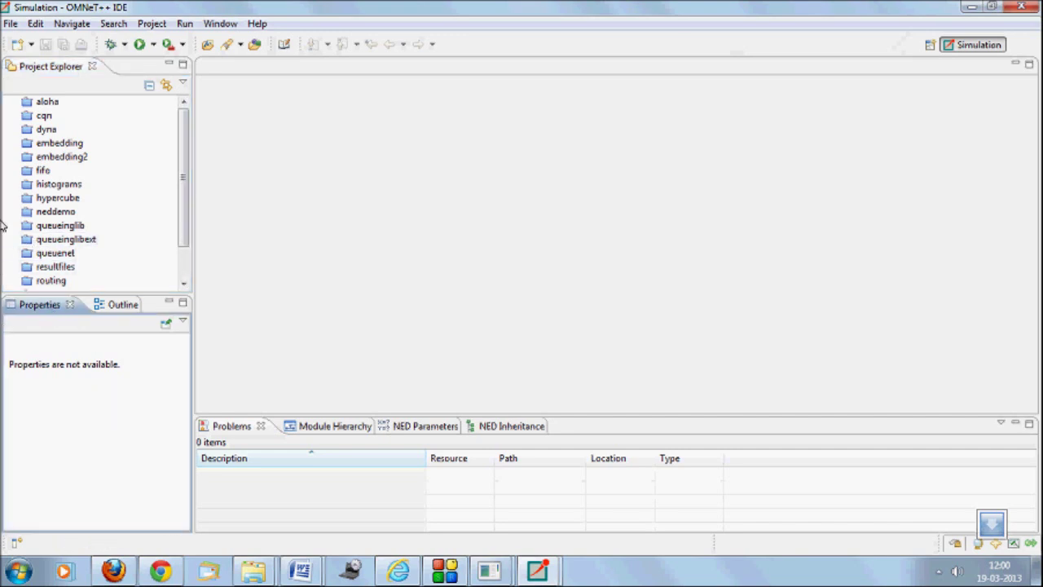
left_click(31, 172)
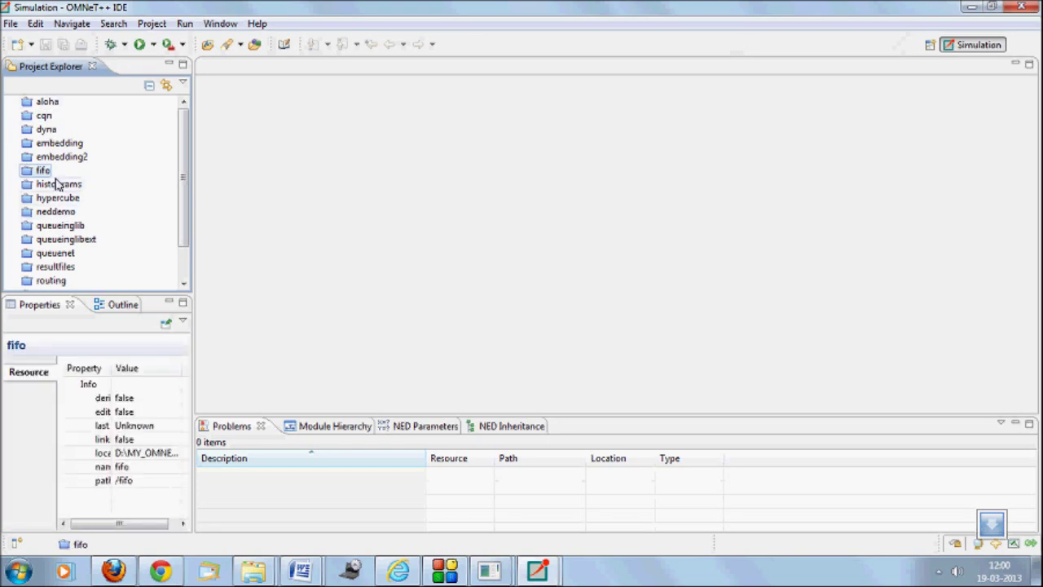
left_click(44, 104)
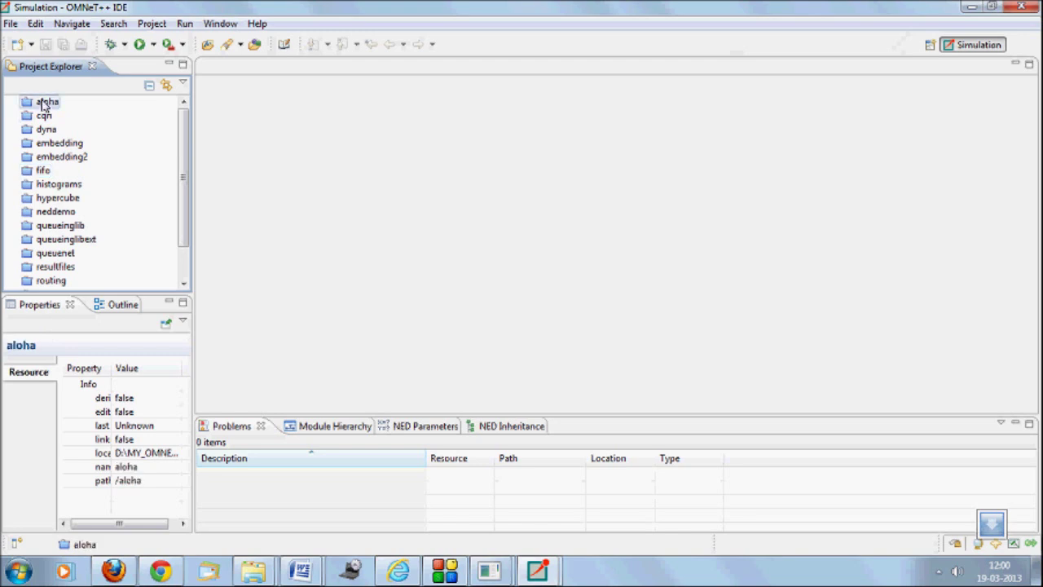
right_click(44, 105)
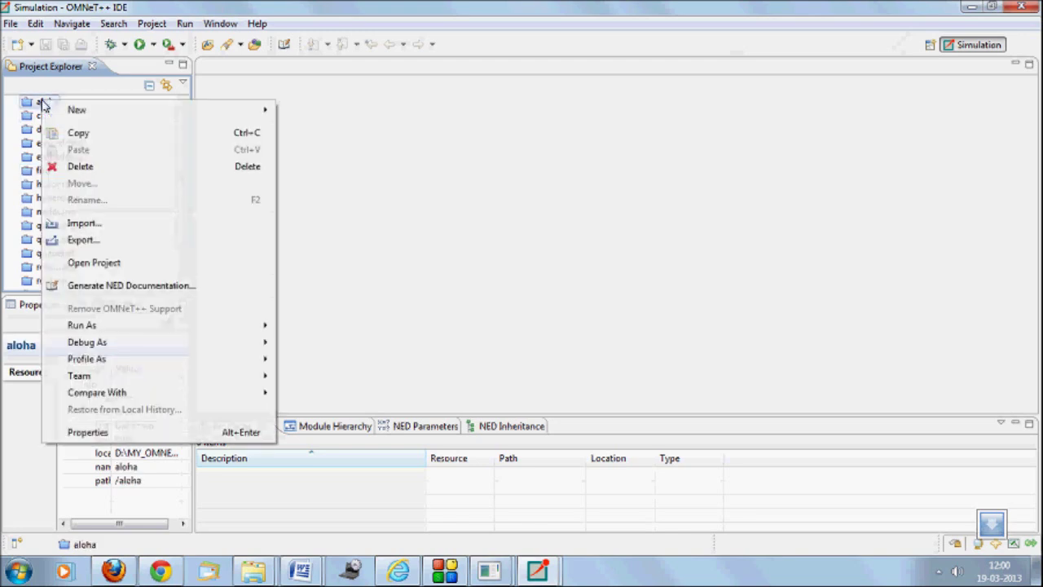
left_click(71, 266)
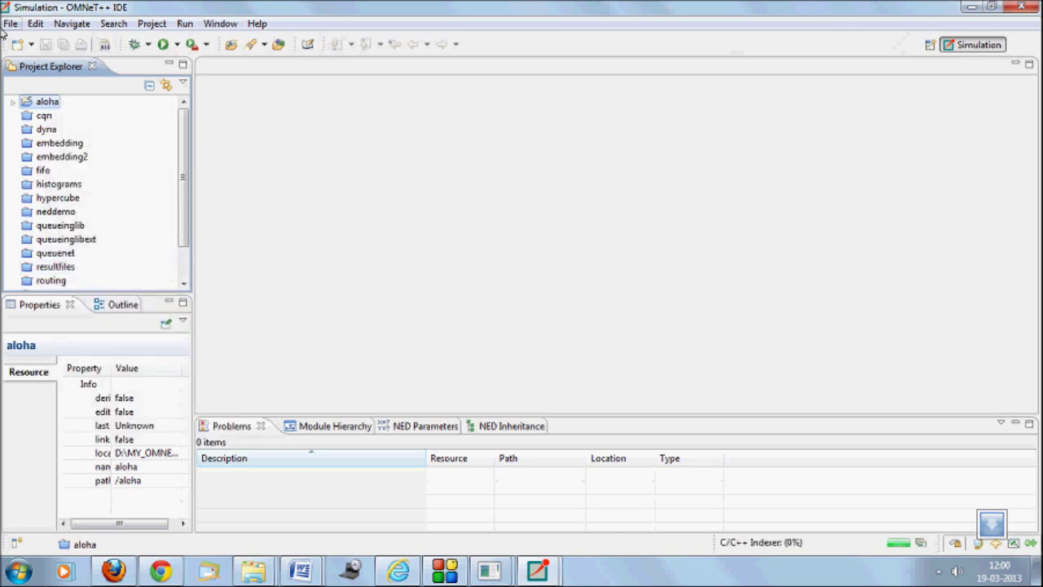
- Expand the aloha project to view its files and look inside its Binaries node
left_click(13, 101)
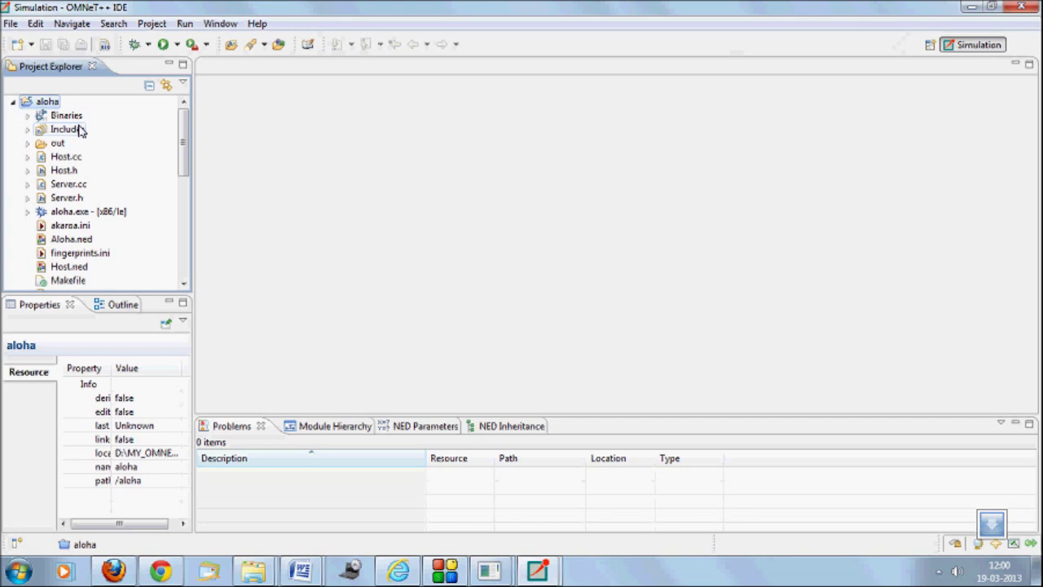
left_click(28, 116)
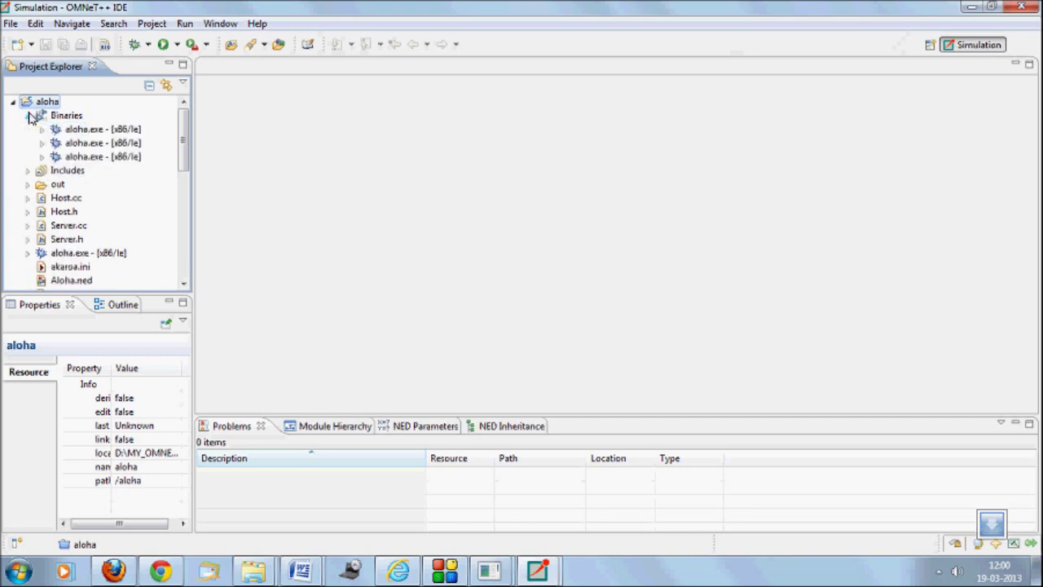
left_click(28, 116)
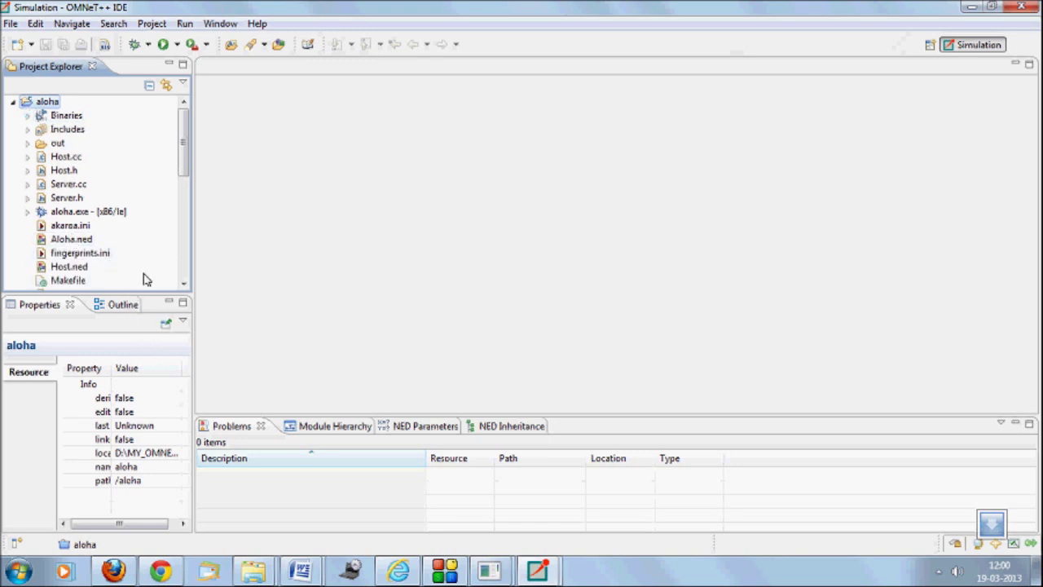
- Run the aloha project's omnetpp.ini as an OMNeT++ Simulation and accept the created launch configuration
left_click_drag(190, 163, 193, 189)
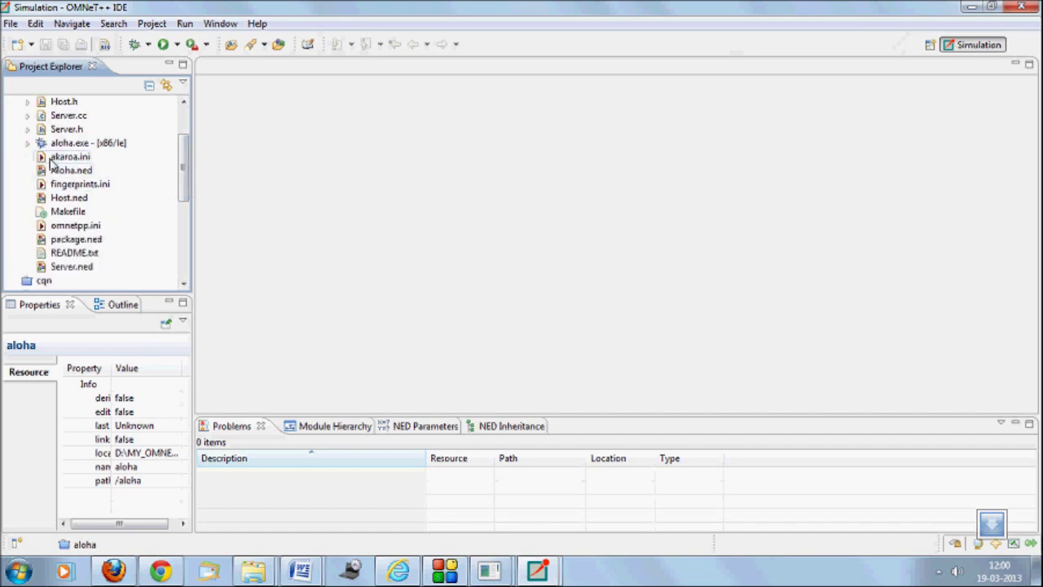
left_click(42, 229)
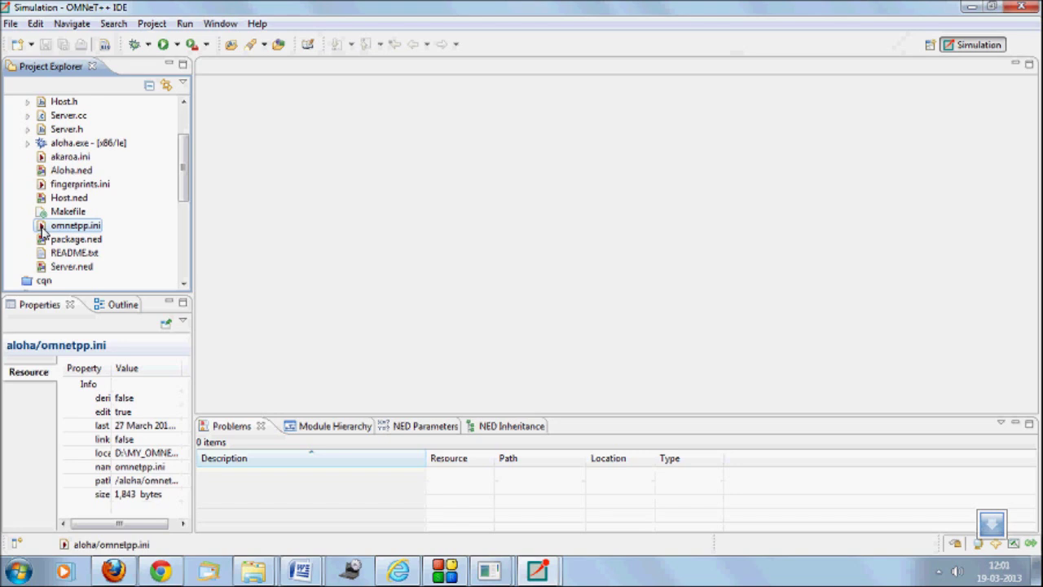
right_click(43, 231)
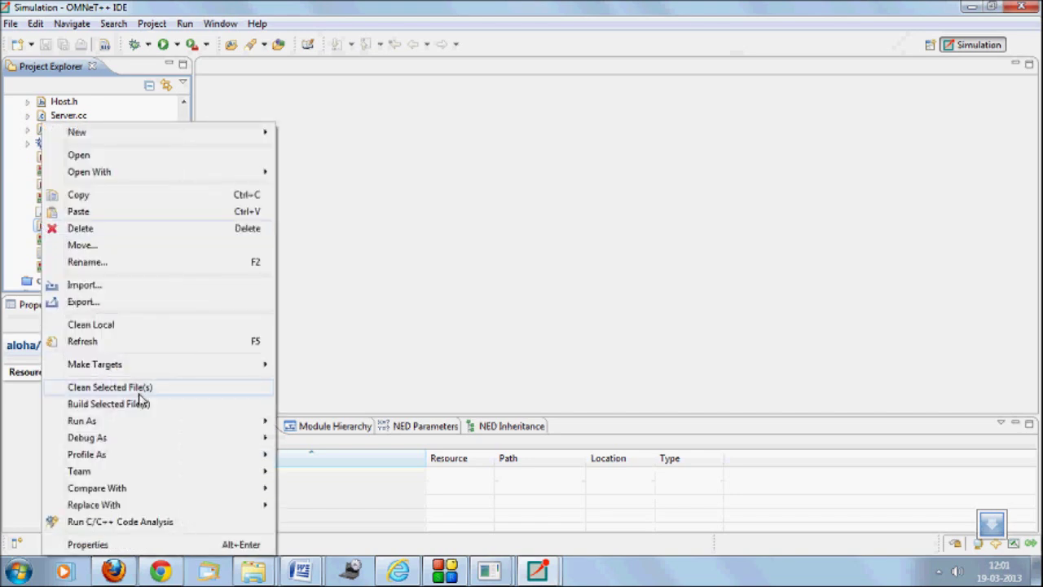
mouse_move(176, 422)
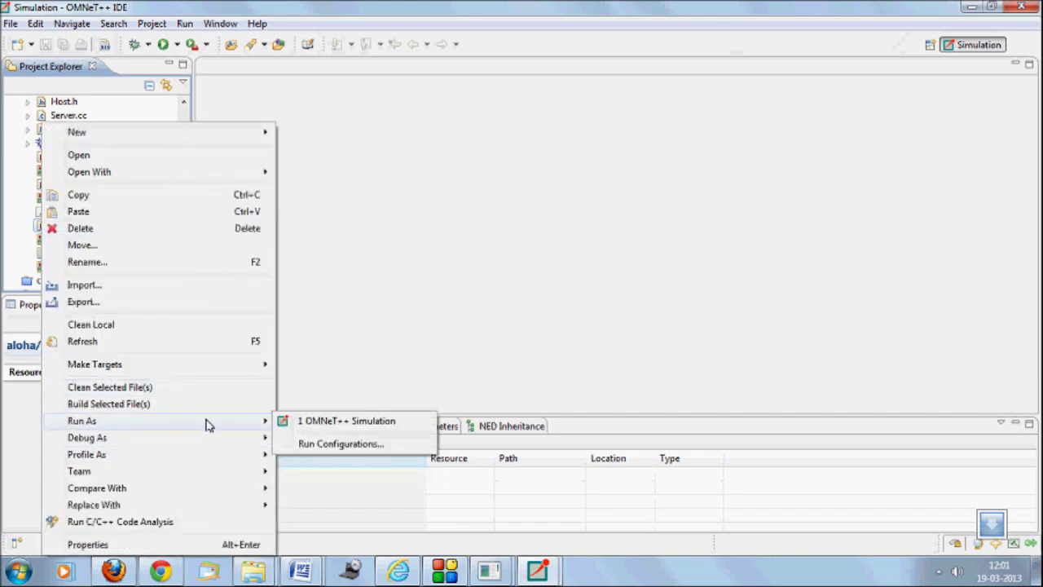
left_click(285, 422)
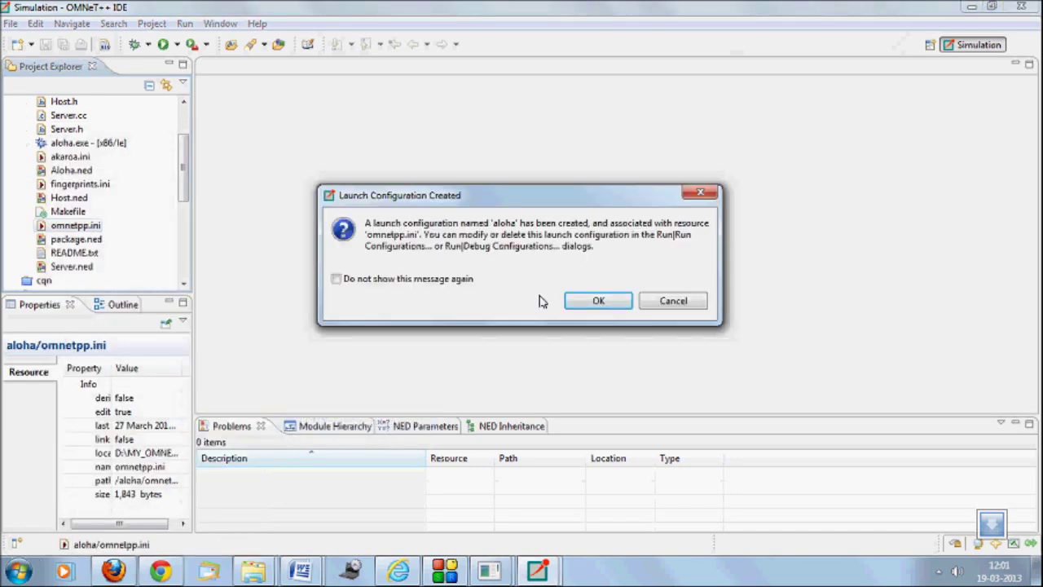
left_click(598, 302)
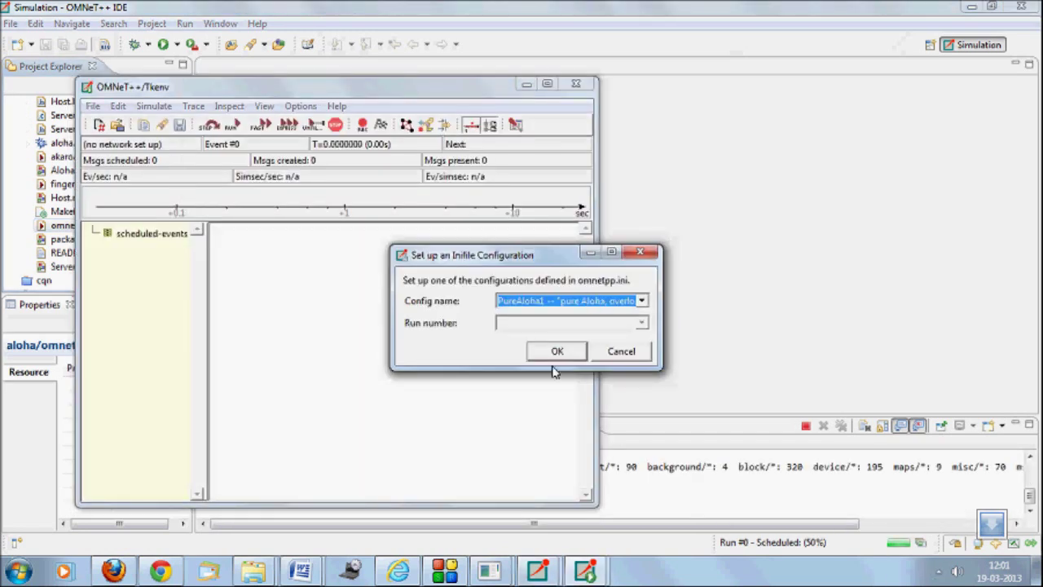
- Set up the PureAloha1 configuration and run the Aloha network simulation at the fastest animation speed
left_click(558, 351)
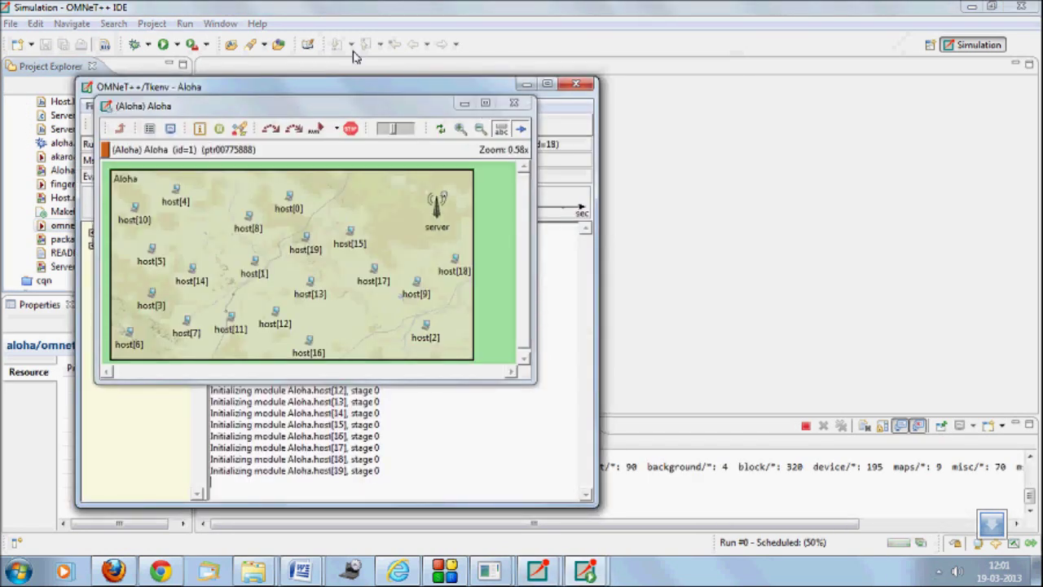
left_click(320, 128)
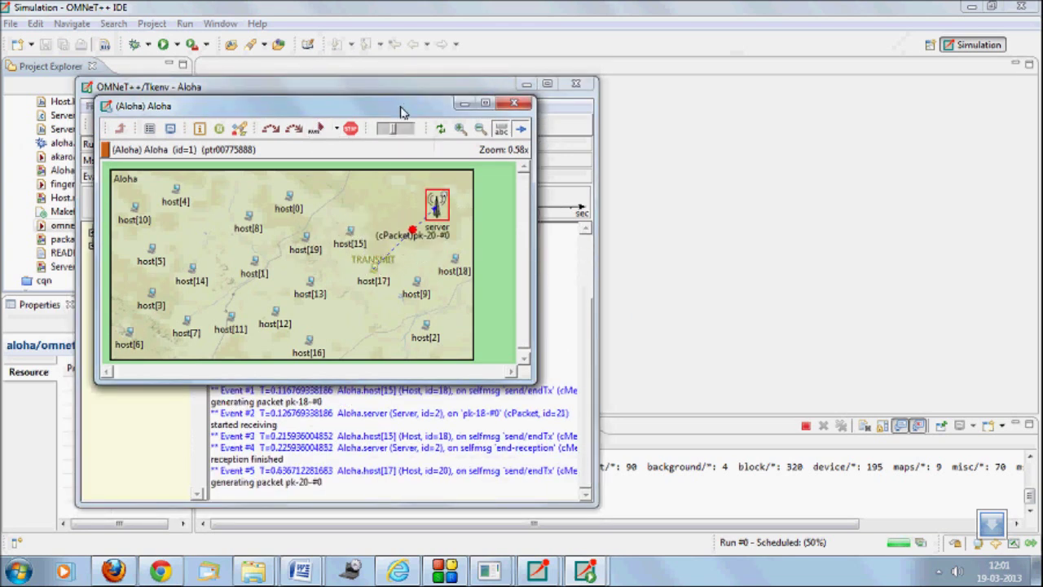
left_click_drag(394, 129, 431, 145)
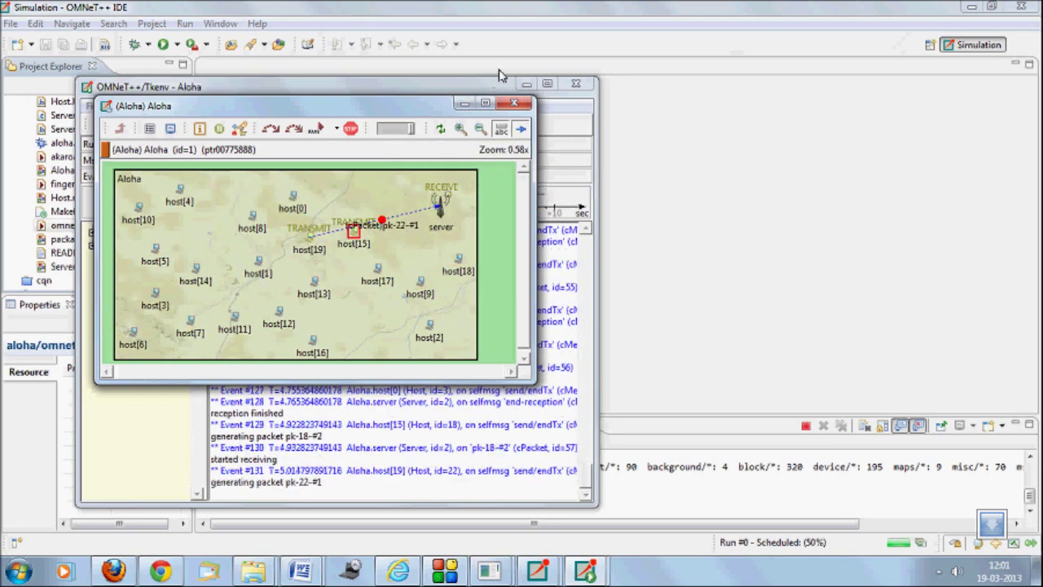
- Close the Aloha network window and quit the Tkenv simulator while the simulation is running
left_click(519, 103)
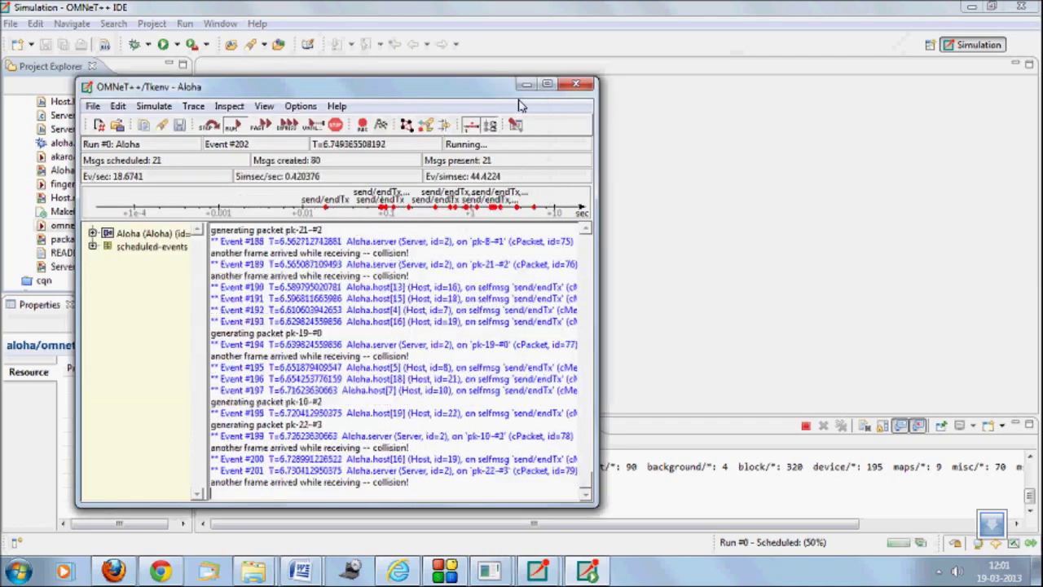
left_click(577, 87)
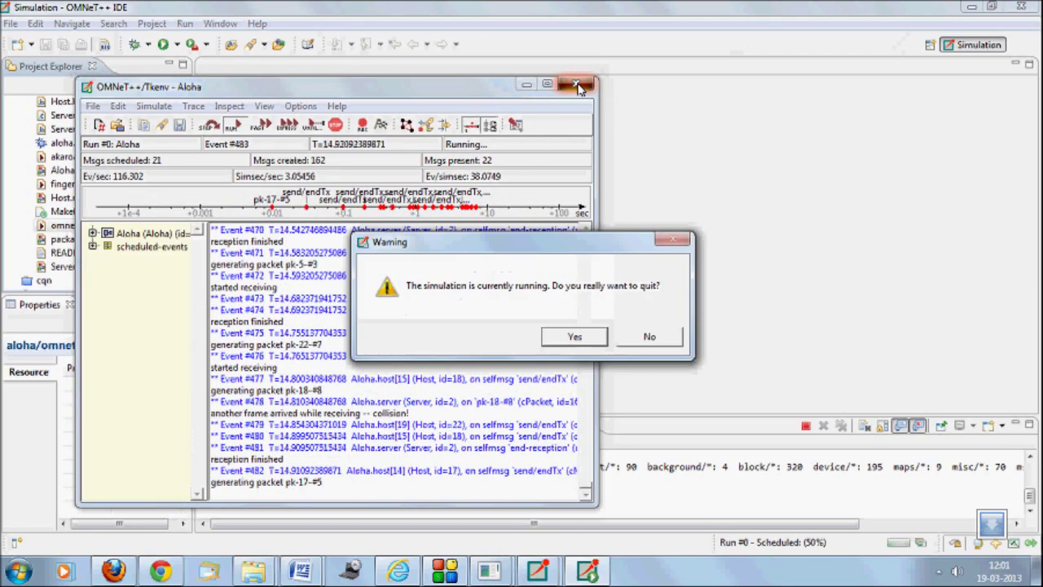
left_click(574, 338)
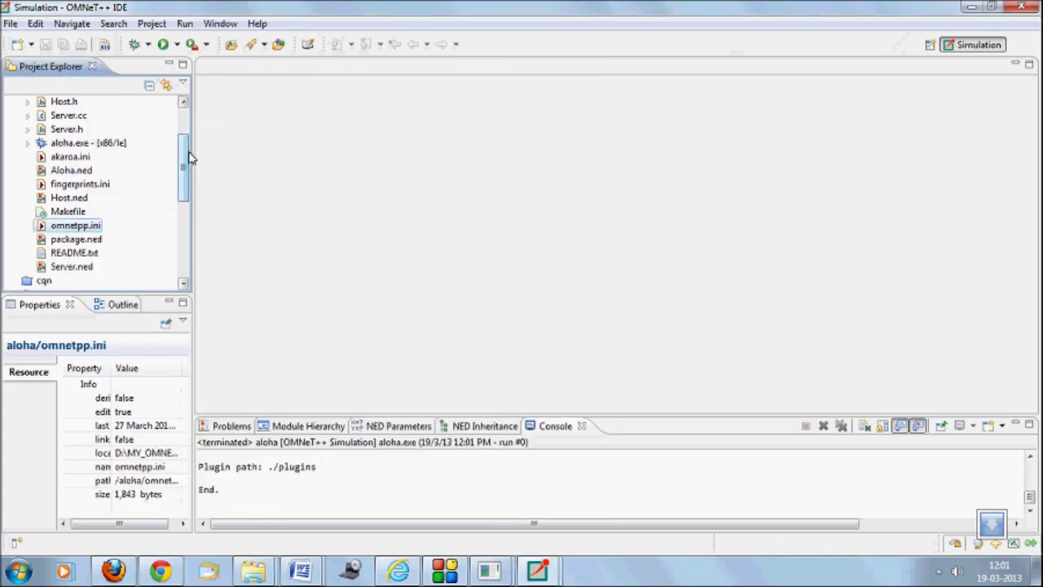
- Collapse the aloha project in the Project Explorer and close the project
left_click_drag(191, 154, 191, 128)
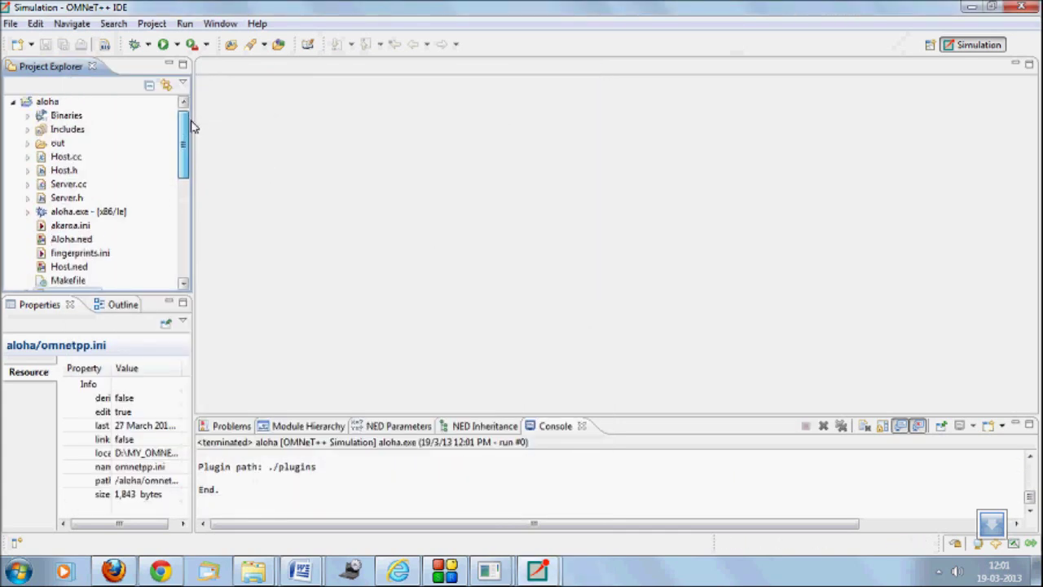
left_click(14, 102)
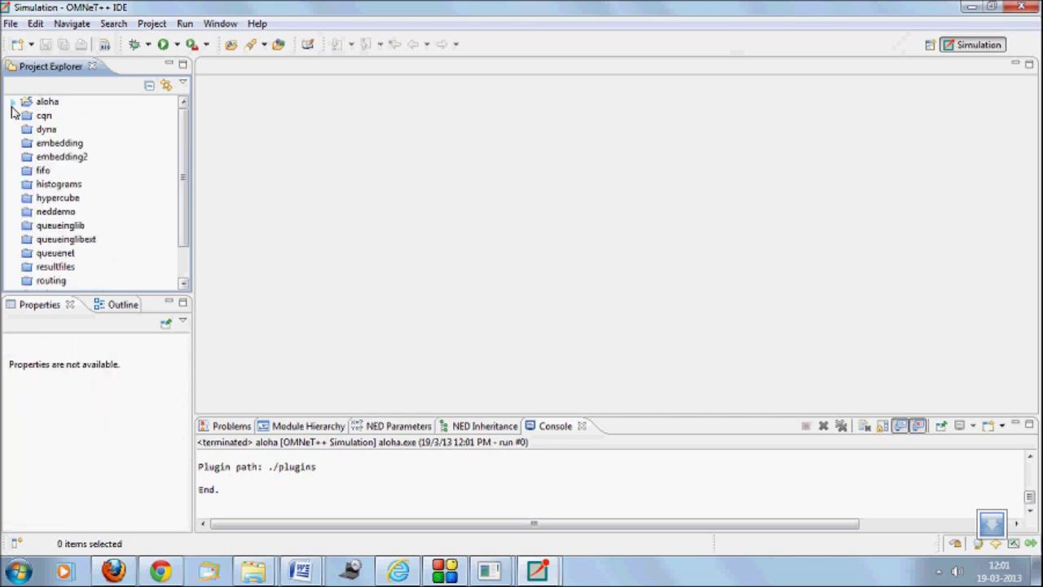
right_click(54, 109)
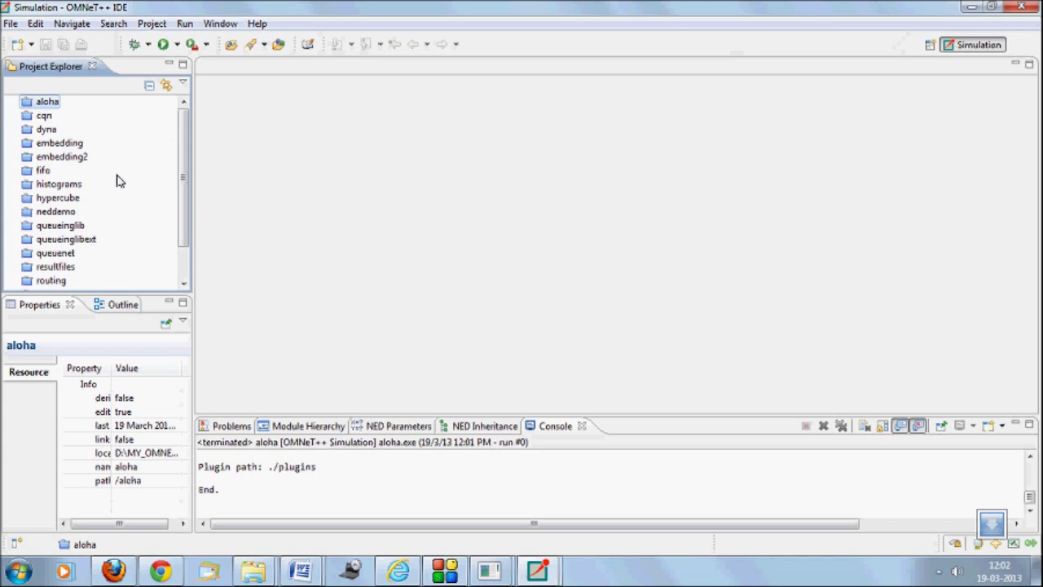
- Start an import with Existing Projects into Workspace from the General category as the source
left_click(11, 23)
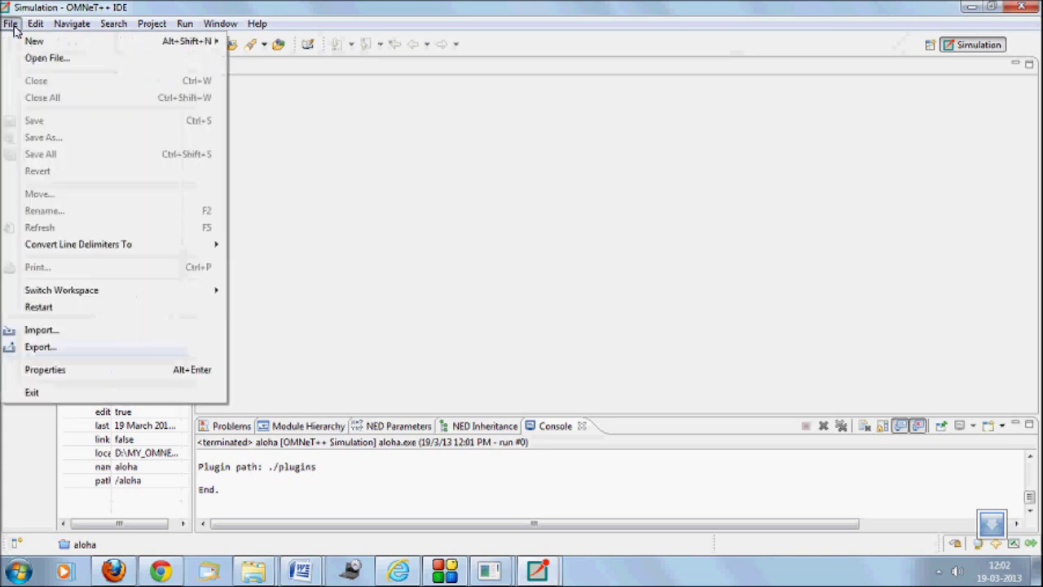
left_click(53, 330)
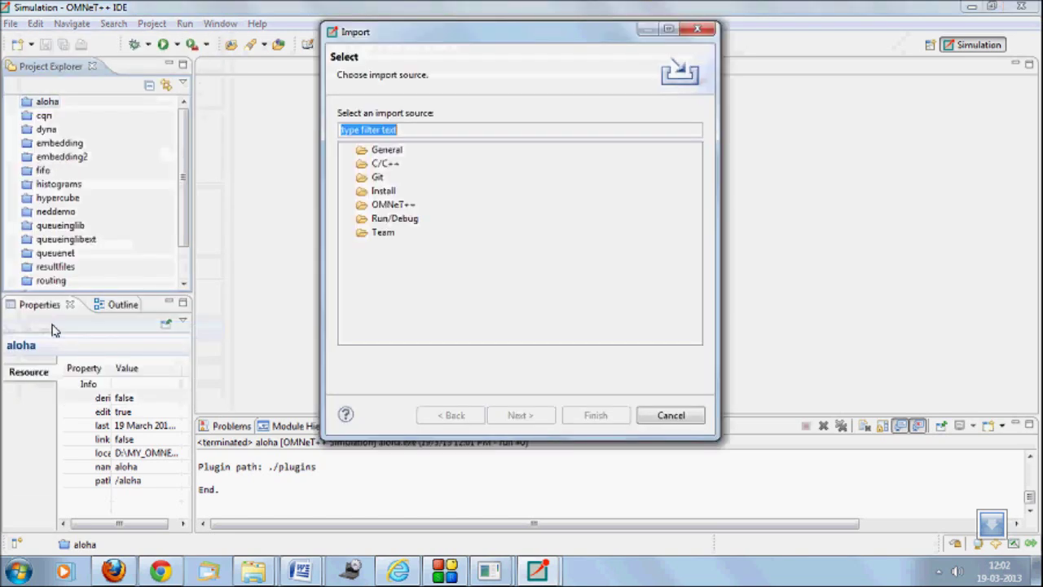
left_click(348, 151)
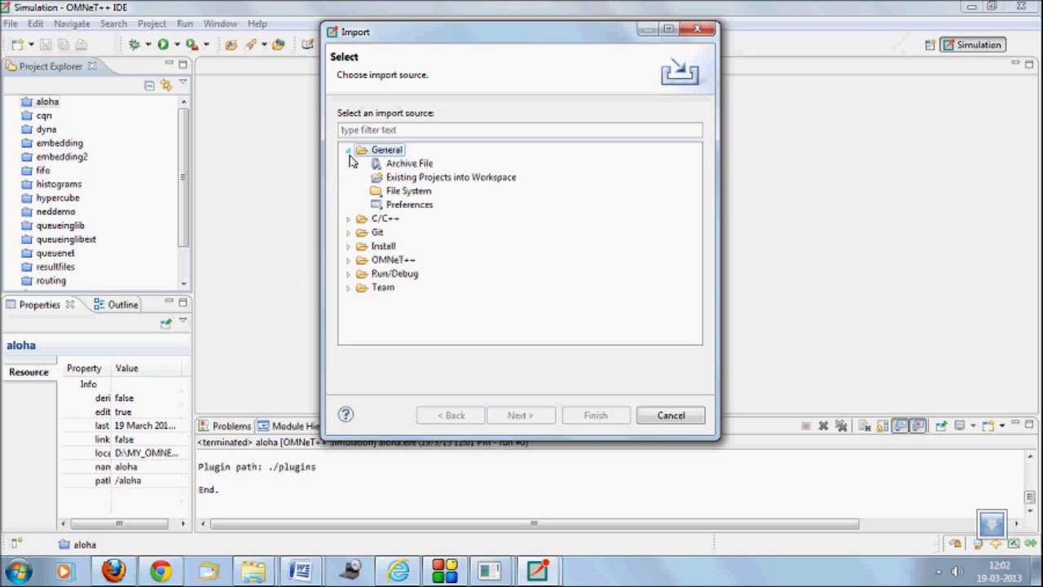
left_click(436, 186)
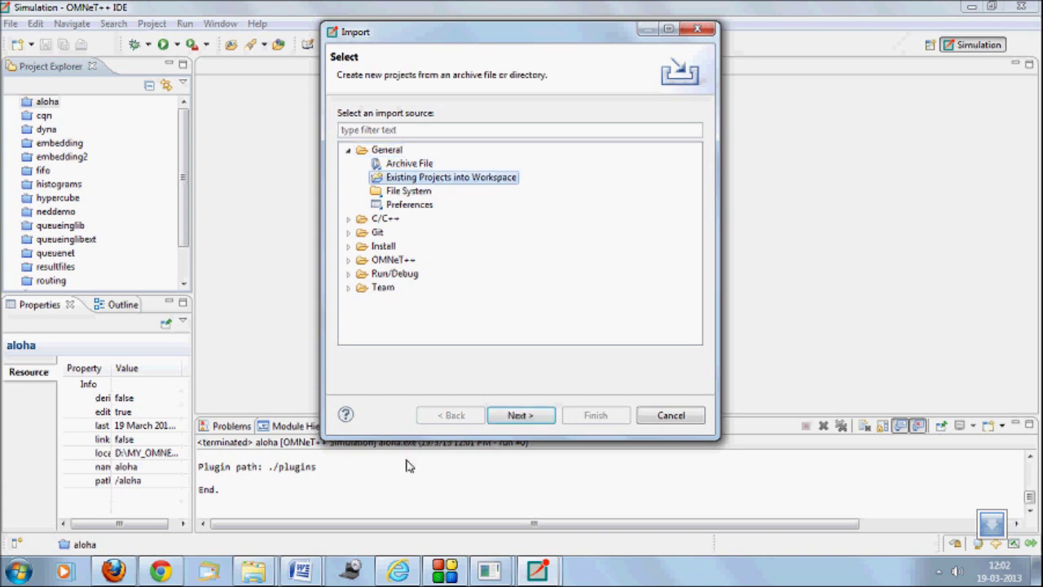
left_click(510, 420)
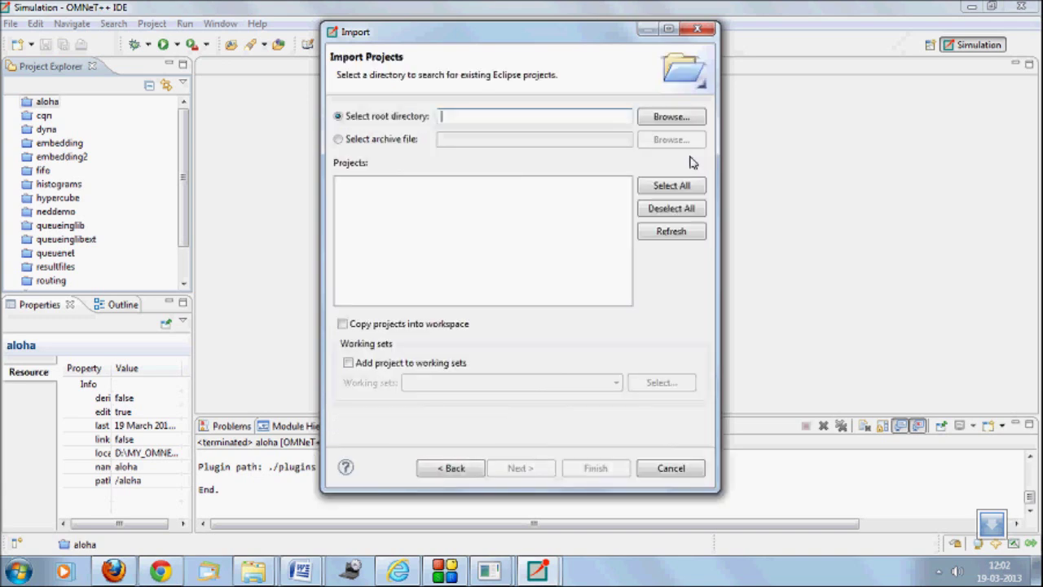
- Import the mixim project from the root directory D:\MY_OMNET\veins-2.0, copying it into the workspace
left_click(672, 117)
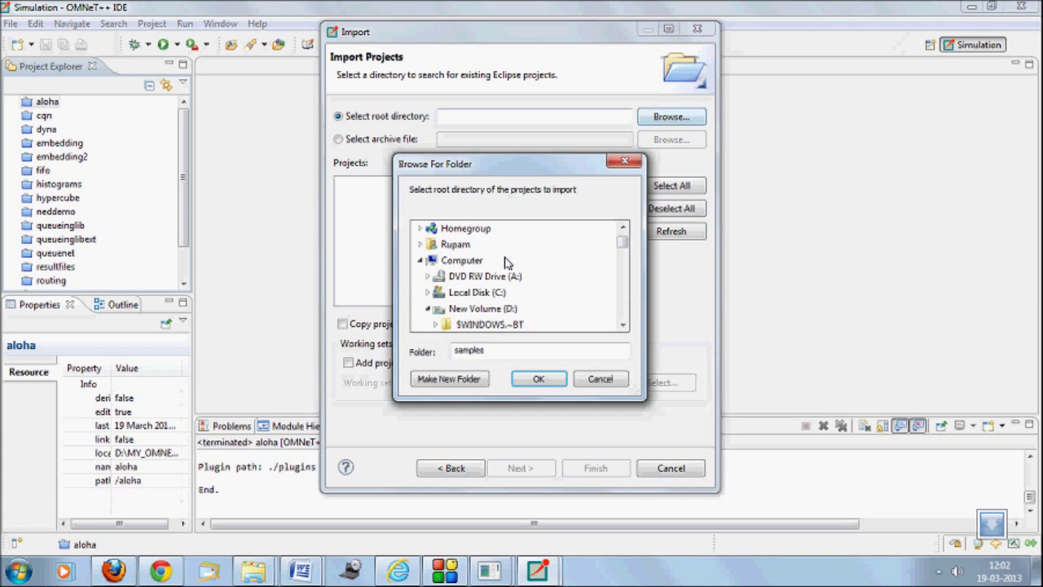
left_click(621, 326)
left_click(621, 326)
left_click(621, 326)
left_click(621, 326)
left_click(621, 326)
left_click(621, 326)
left_click(621, 326)
left_click(621, 326)
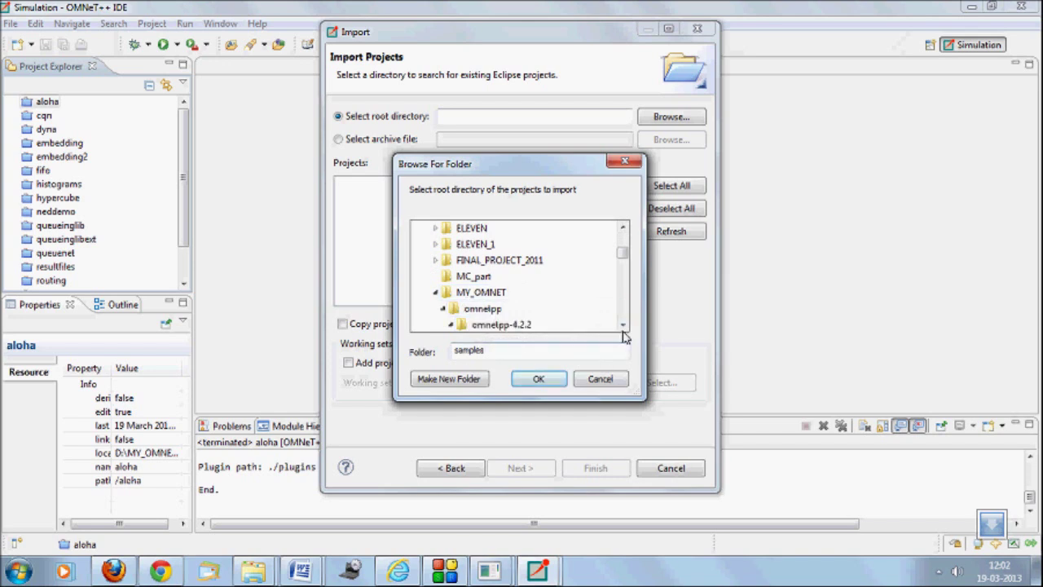
left_click(623, 327)
left_click(622, 327)
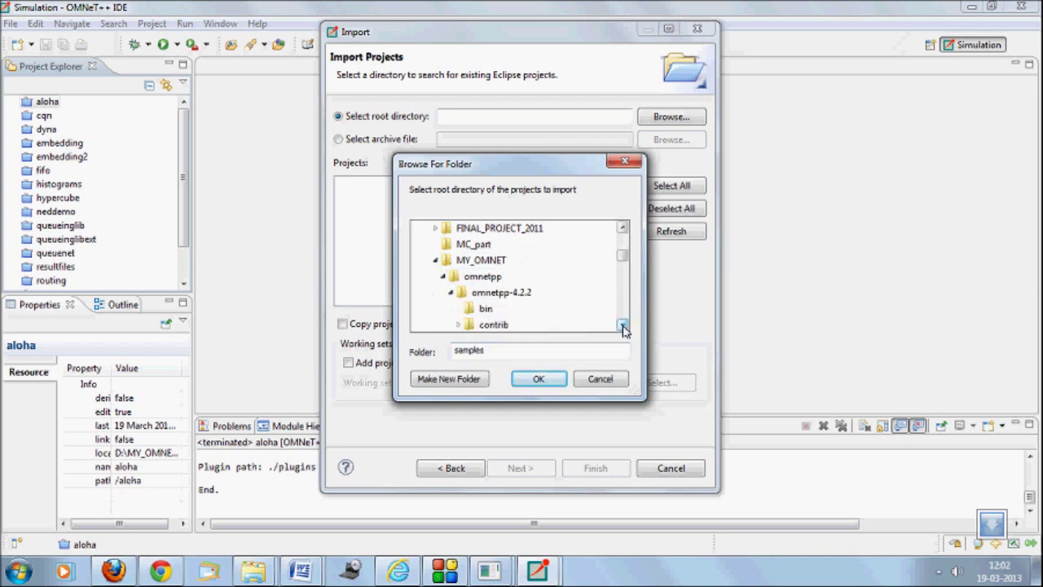
left_click(454, 295)
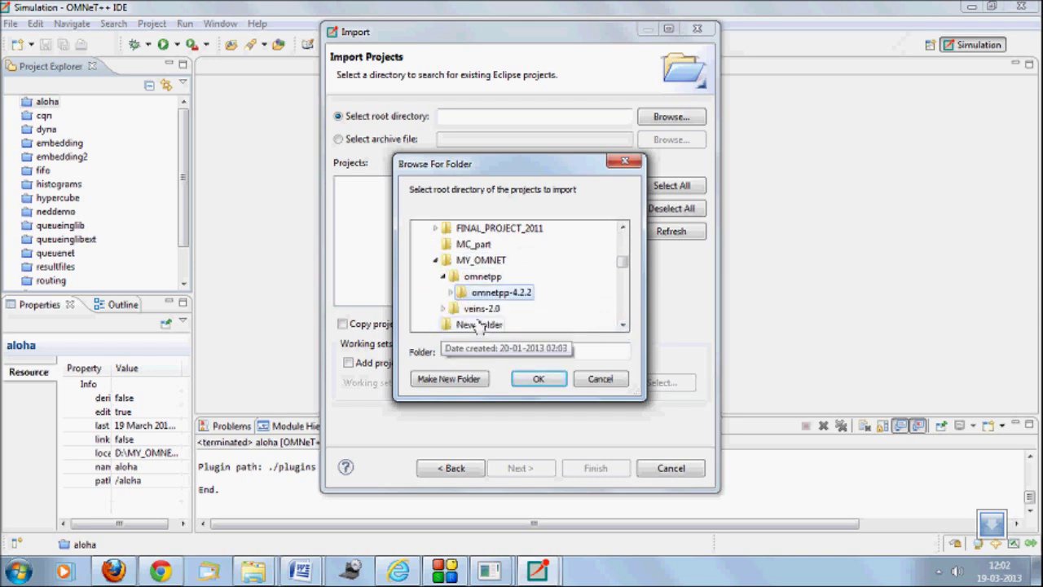
left_click(481, 309)
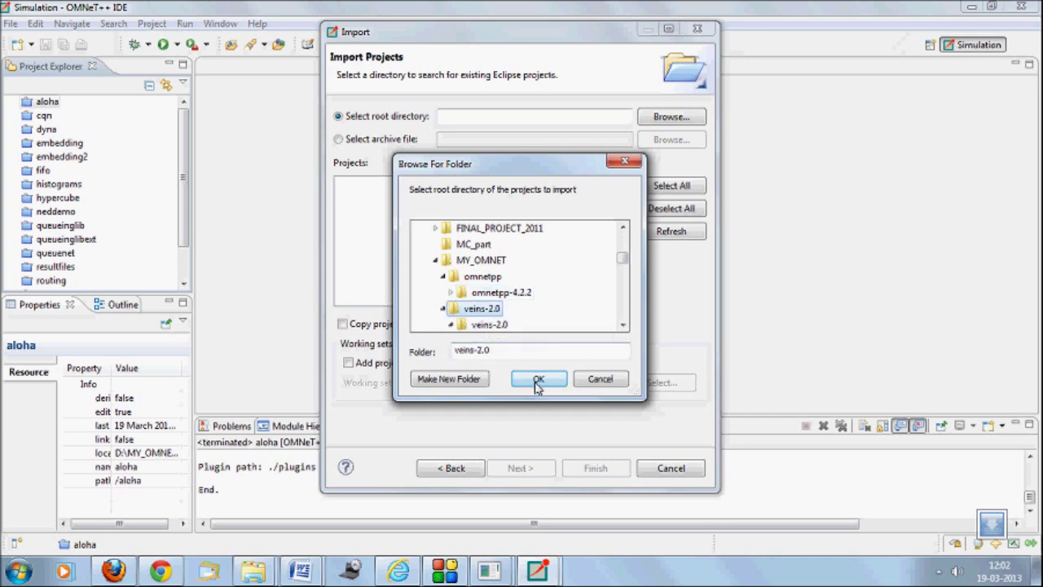
left_click(534, 380)
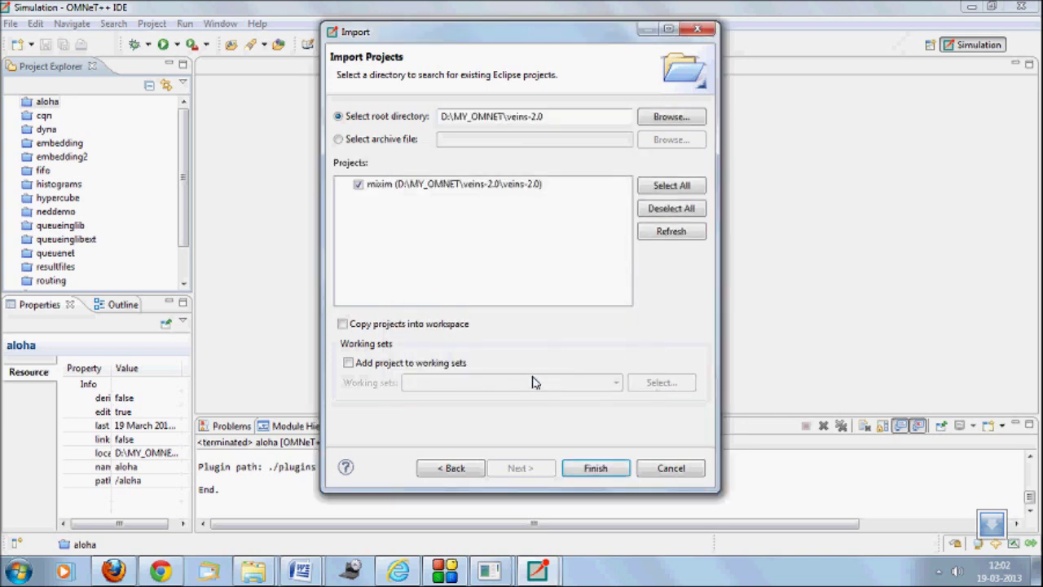
left_click(344, 325)
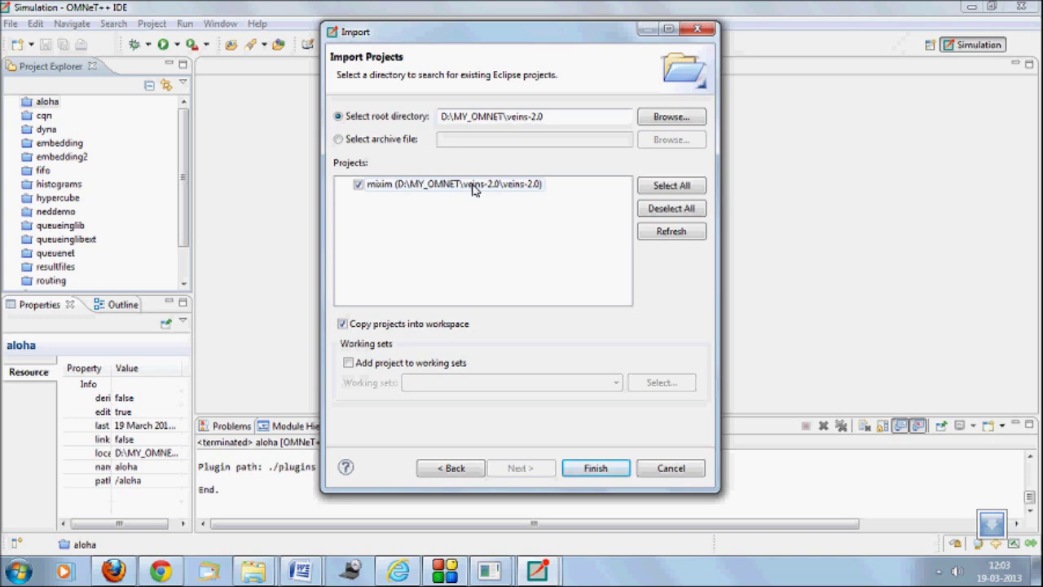
left_click(595, 469)
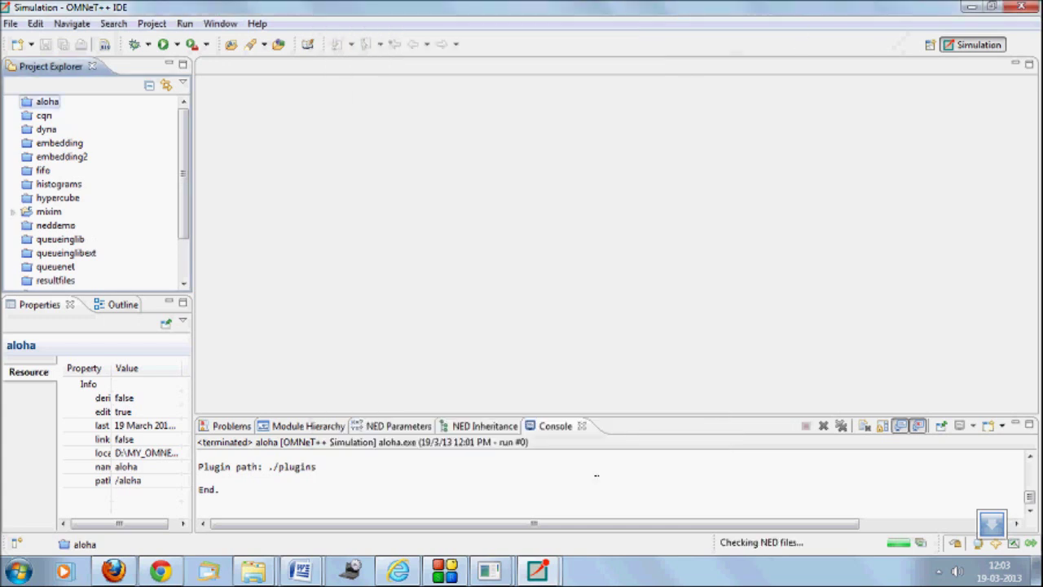
- Examine the mixim project's examples folder and its analogueModels subfolder, and collapse the project again
left_click(47, 215)
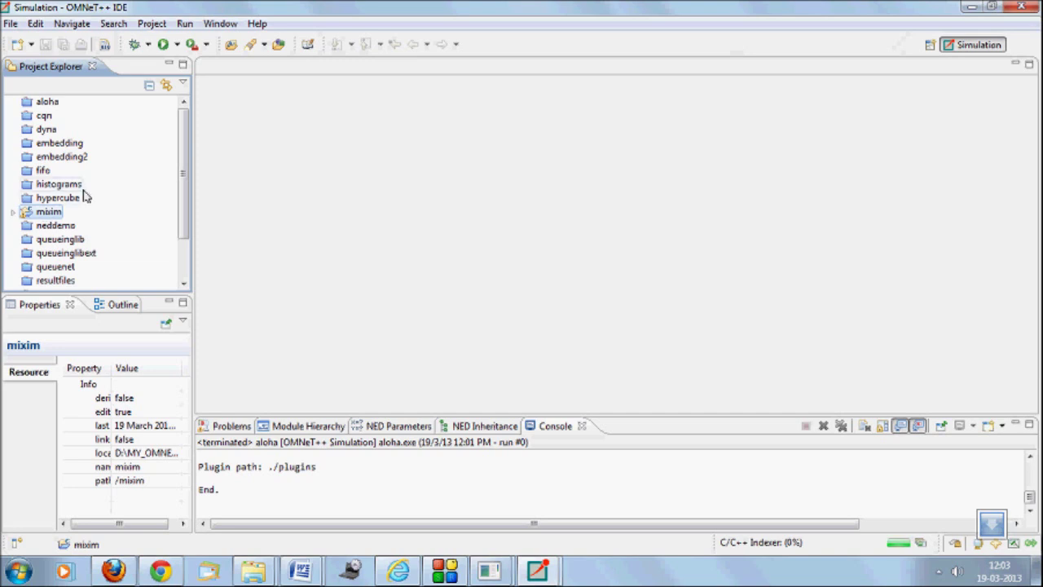
left_click(10, 211)
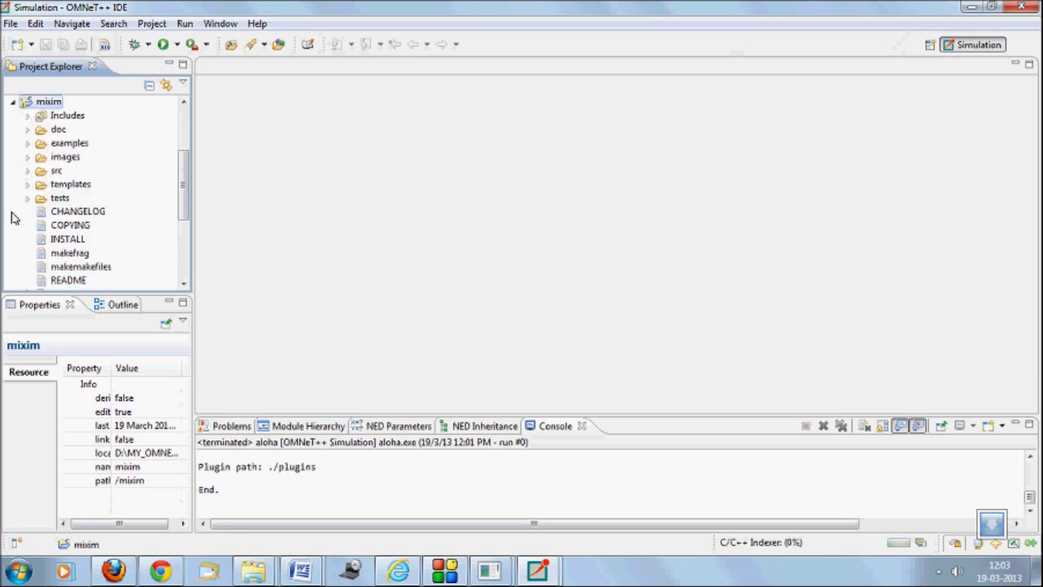
left_click(28, 145)
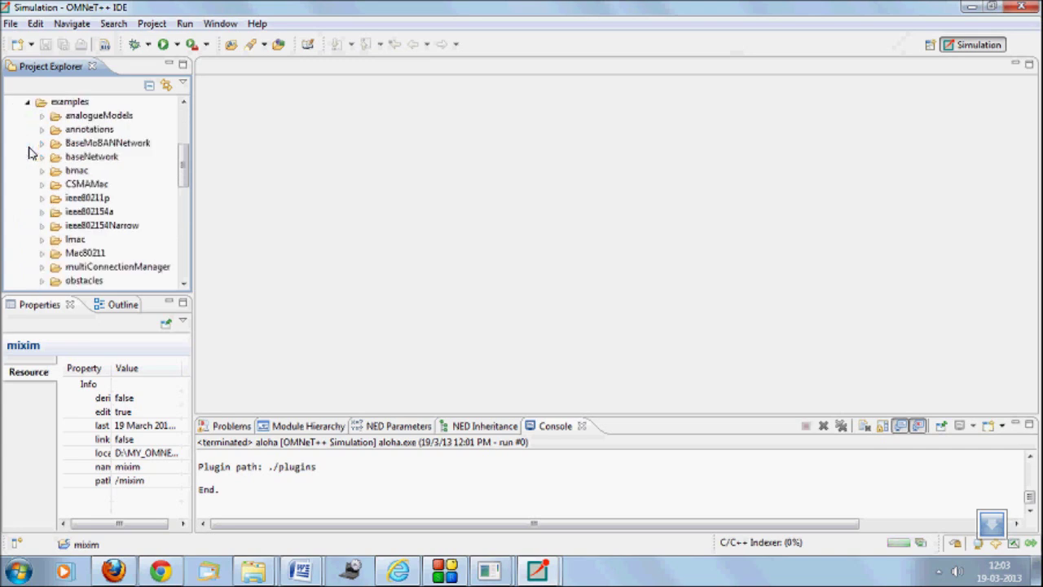
left_click(43, 118)
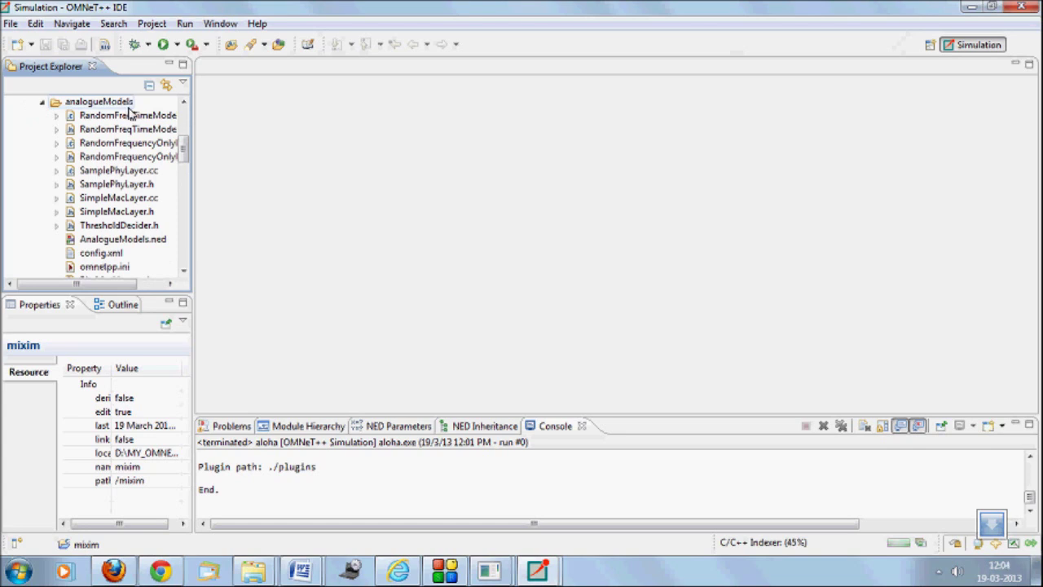
left_click(188, 103)
left_click(188, 103)
left_click(187, 104)
left_click(188, 104)
left_click(187, 103)
left_click(187, 104)
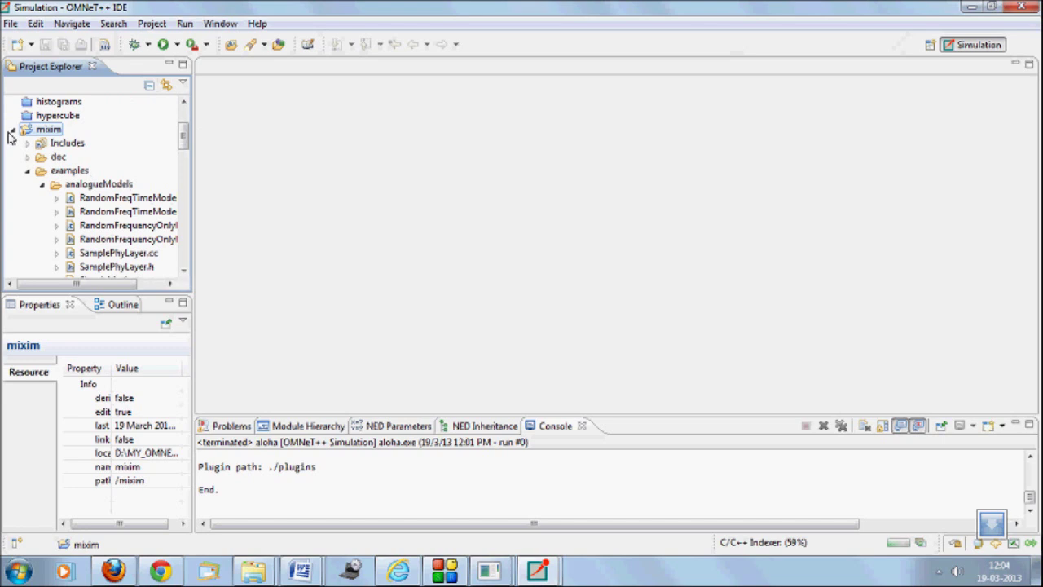
left_click(14, 131)
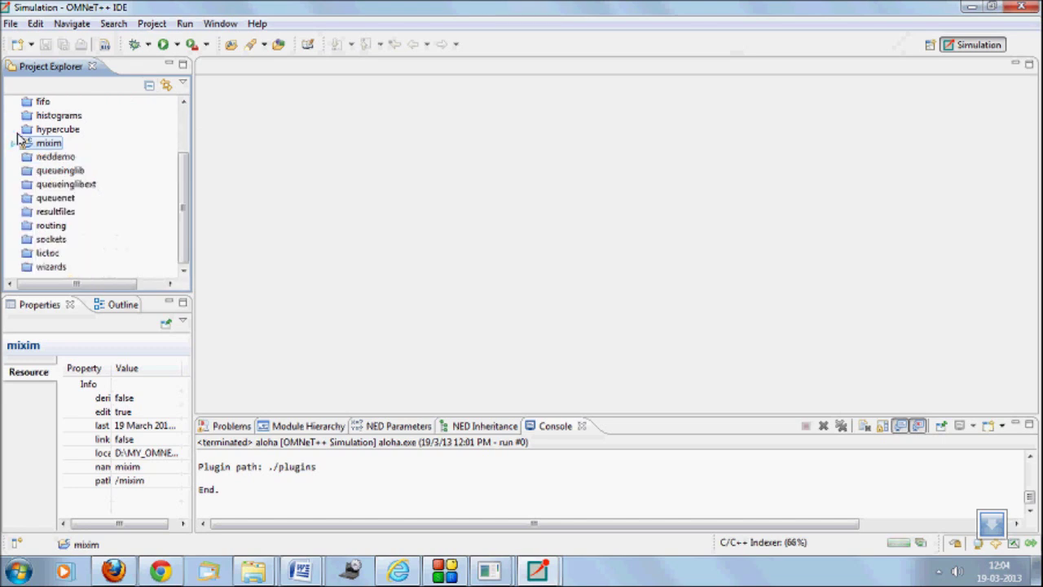
- Build all open projects in the workspace, including the imported mixim project
left_click(151, 24)
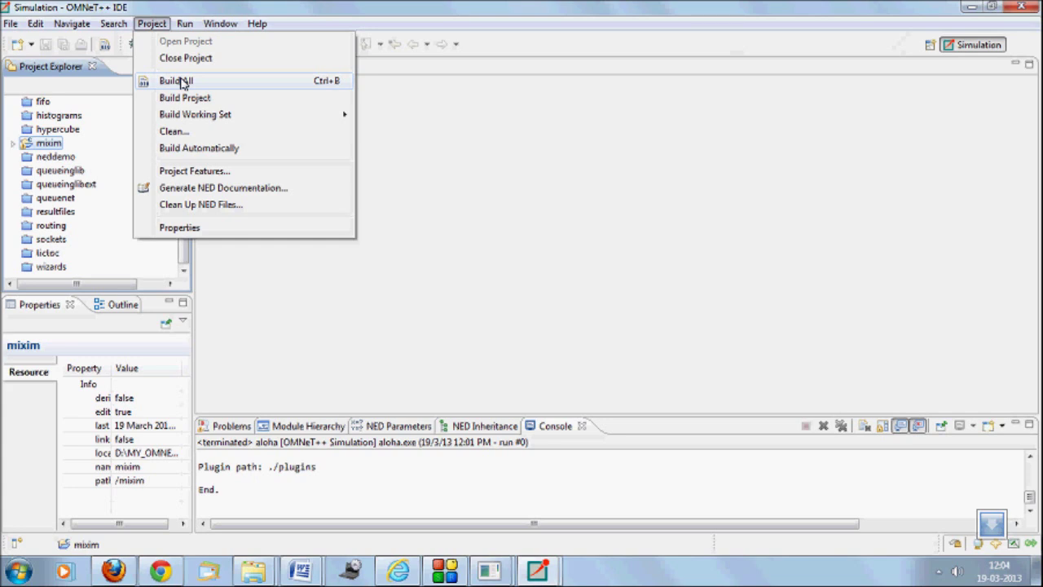
left_click(184, 84)
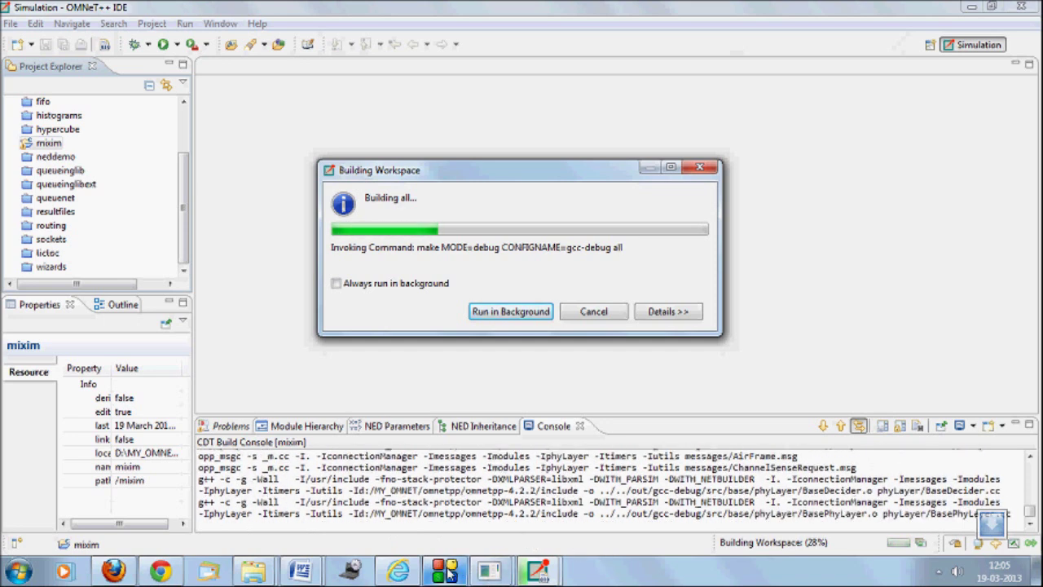
left_click(430, 511)
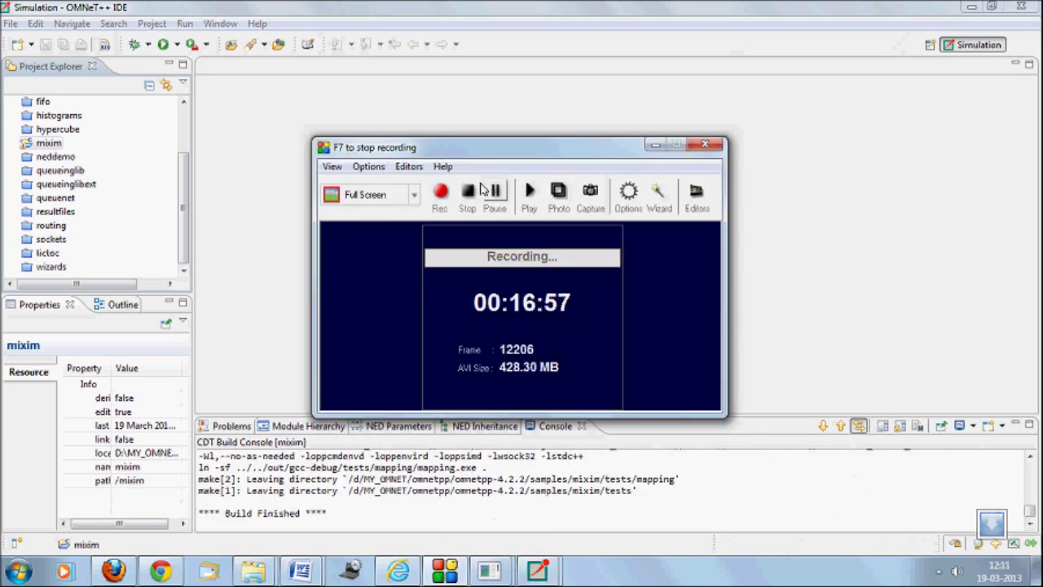
- Expand the mixim project and examine its Binaries folder for the built executables, collapsing that folder again
left_click(30, 146)
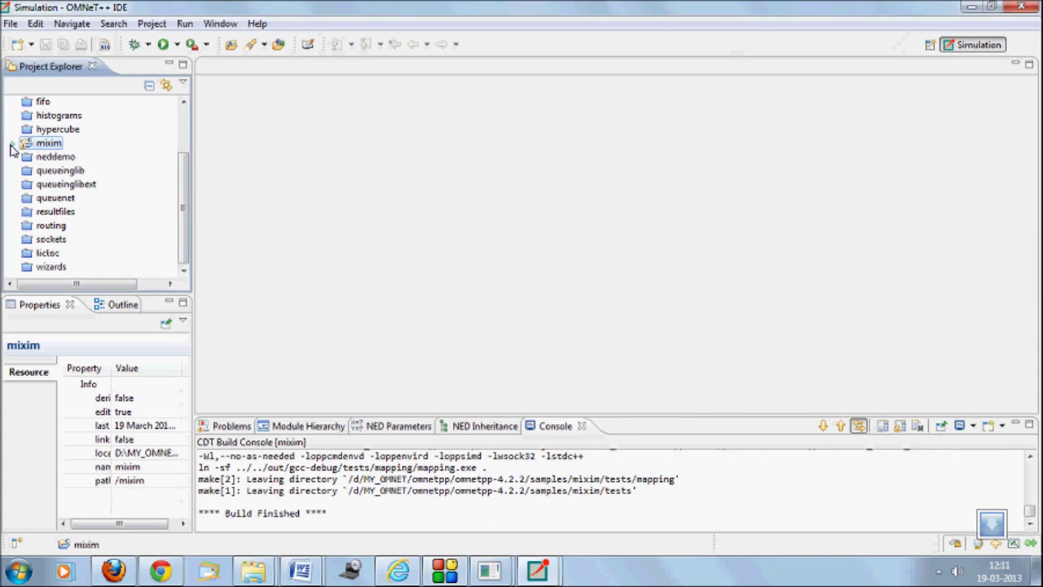
left_click(15, 146)
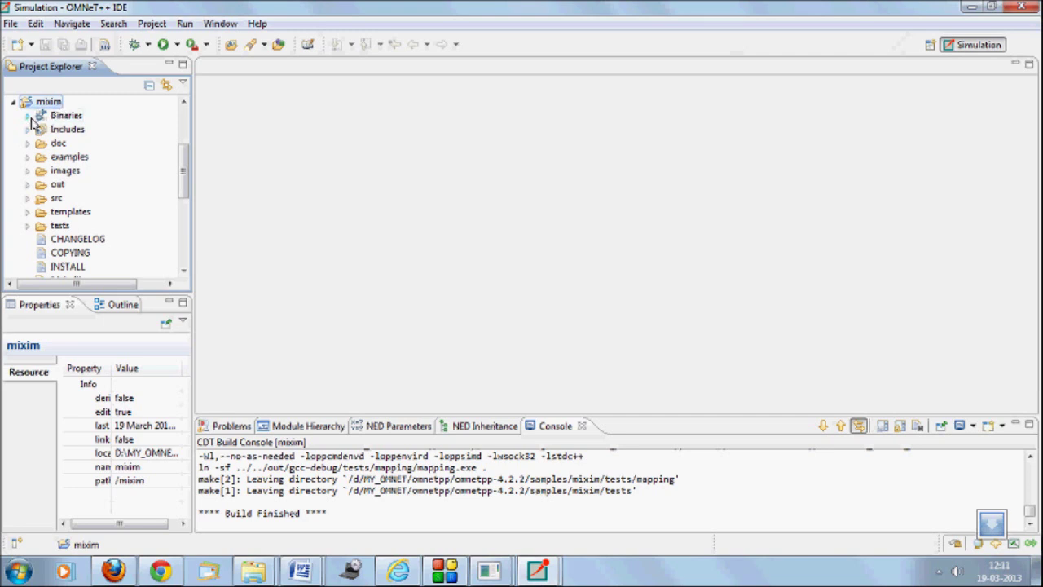
left_click(27, 116)
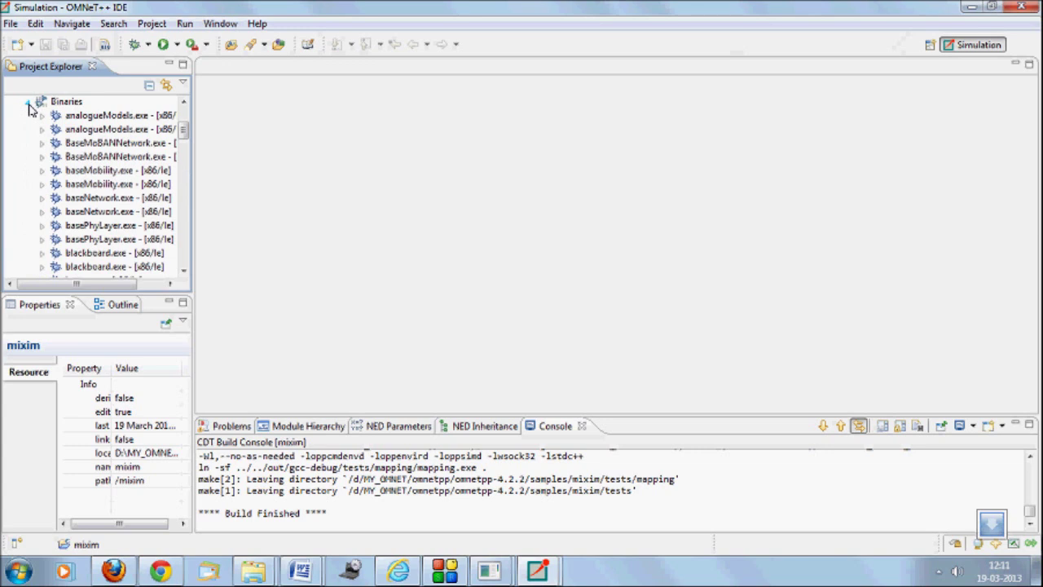
left_click(27, 104)
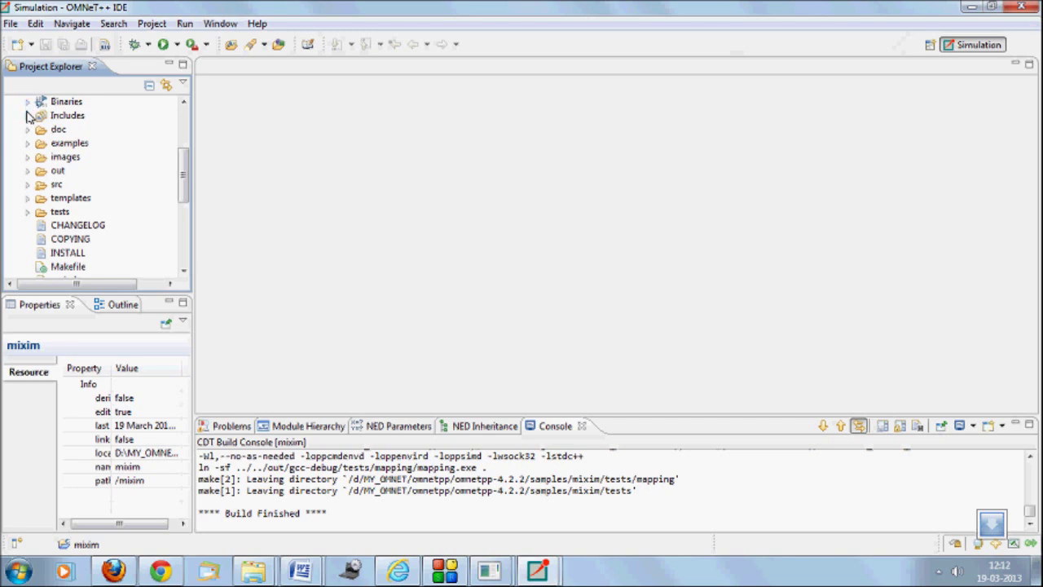
- Launch omnetpp.ini from mixim's examples/baseNetwork folder as an OMNeT++ simulation
left_click(28, 144)
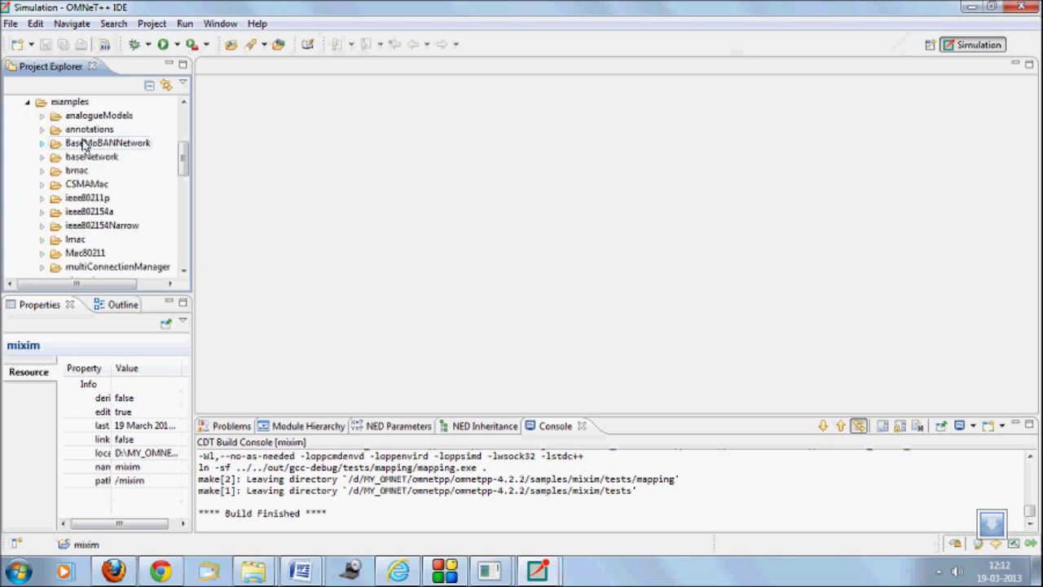
left_click(44, 159)
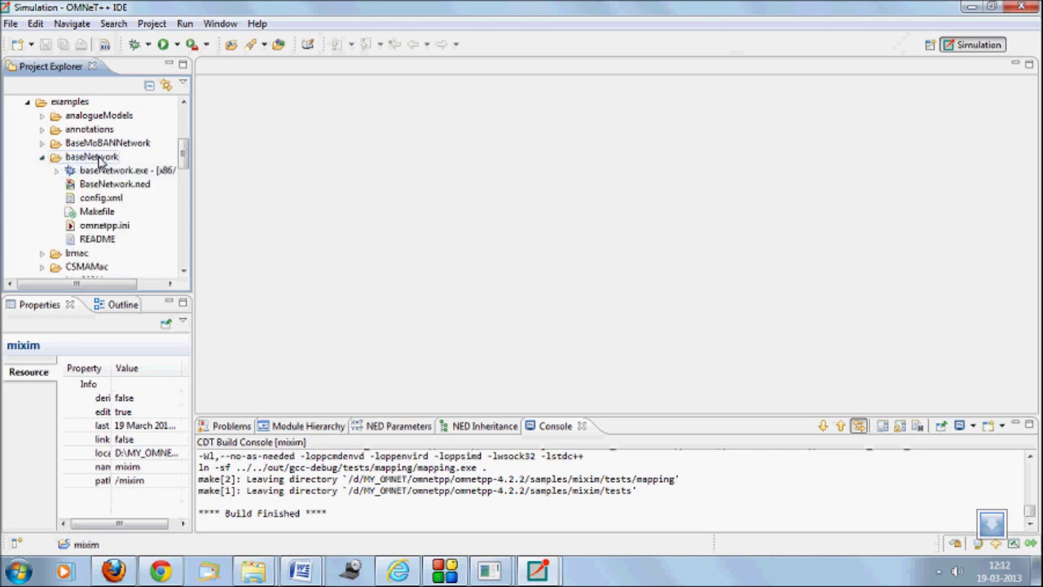
left_click(105, 229)
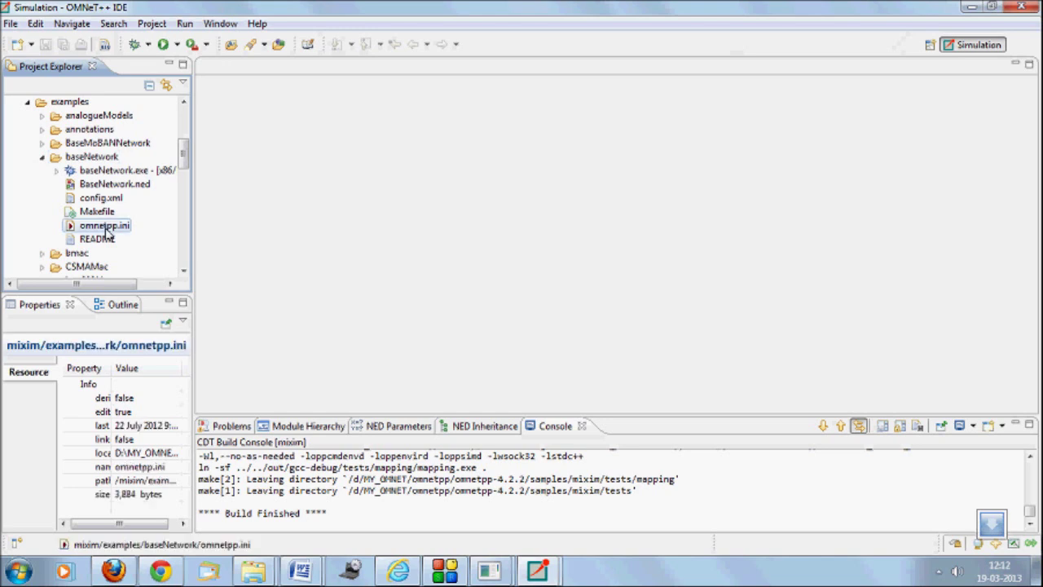
right_click(105, 234)
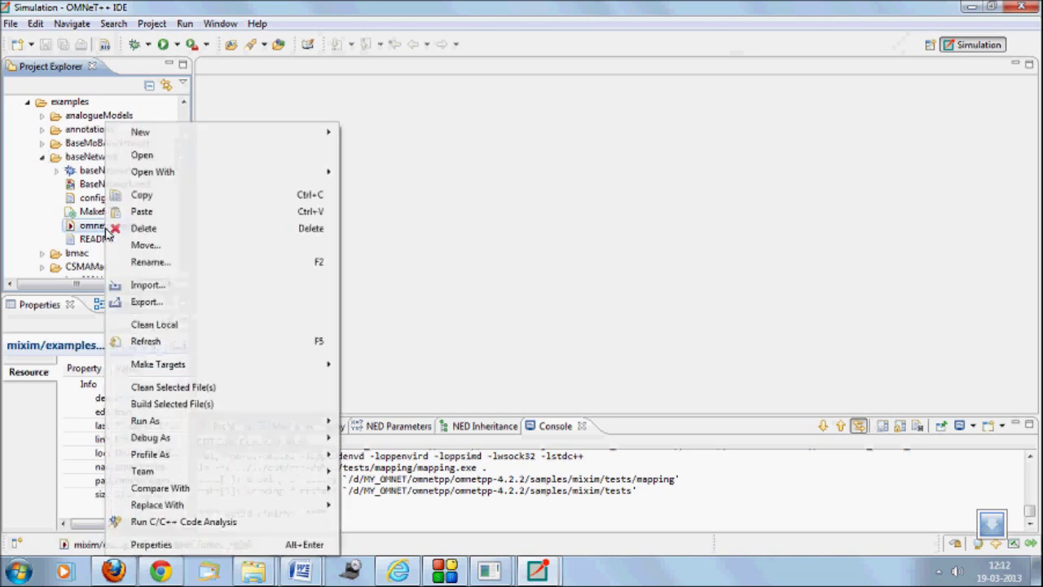
mouse_move(170, 425)
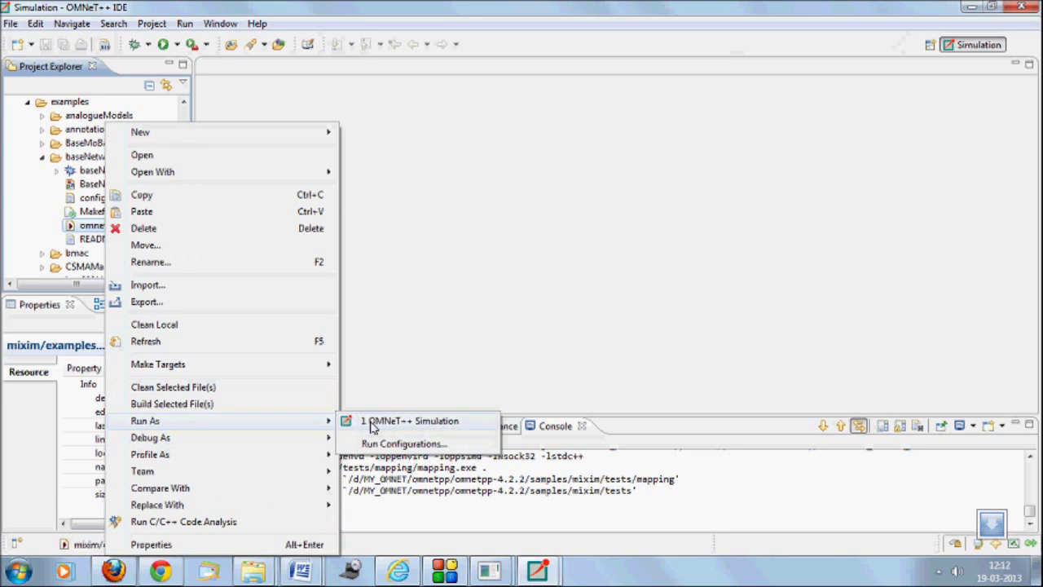
left_click(408, 422)
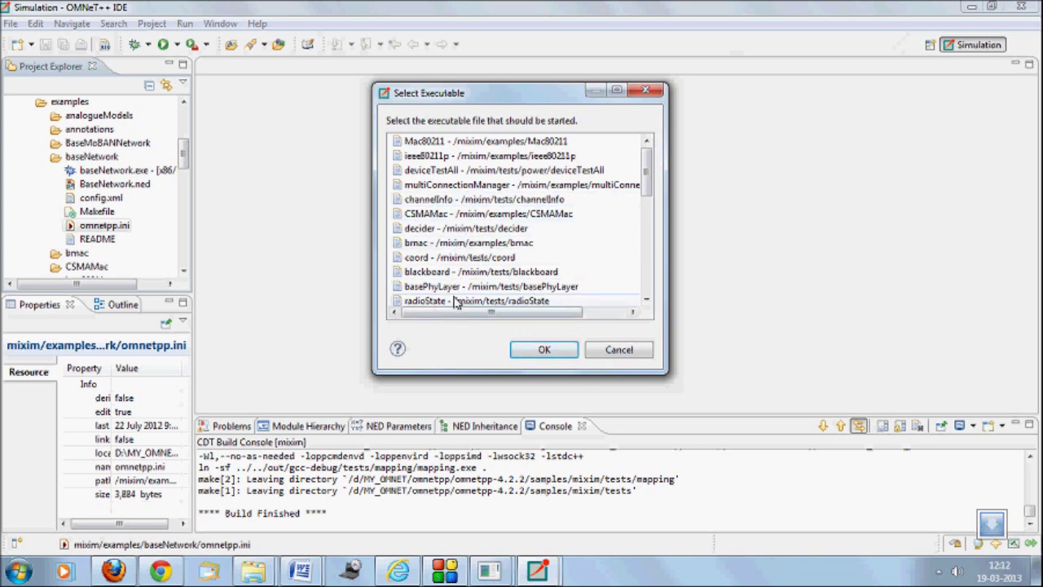
- Choose the baseNetwork executable in /mixim/examples/baseNetwork to be started and accept the launch configuration
left_click_drag(650, 189, 647, 294)
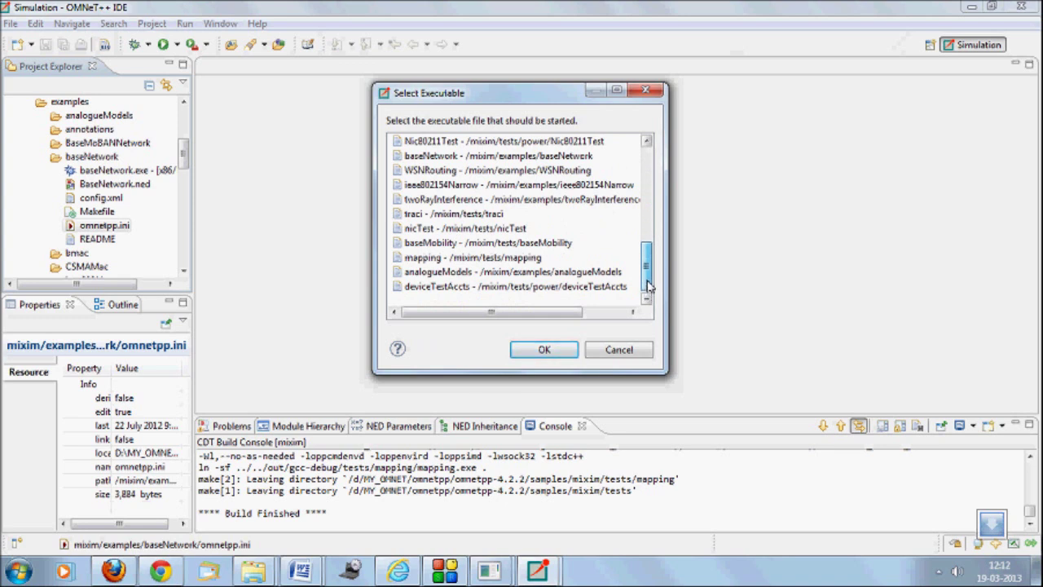
scroll(649, 285, "up", 1)
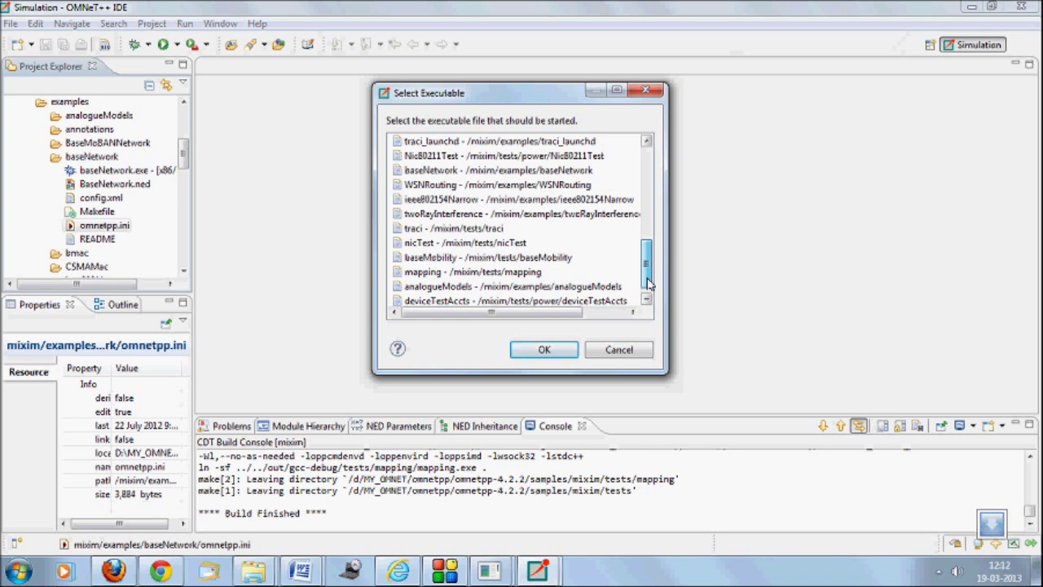
scroll(652, 292, "down", 1)
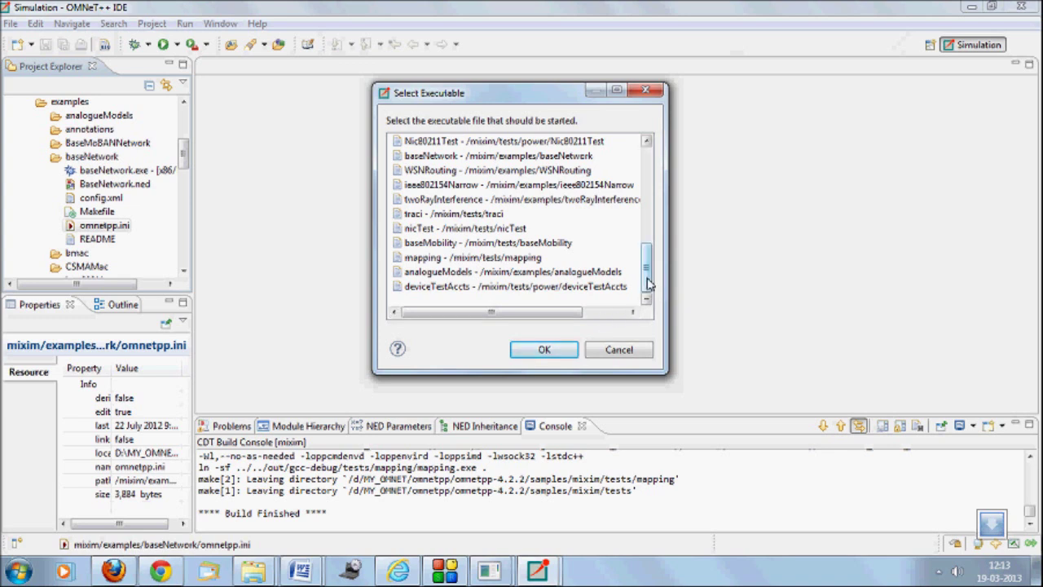
left_click_drag(650, 282, 650, 266)
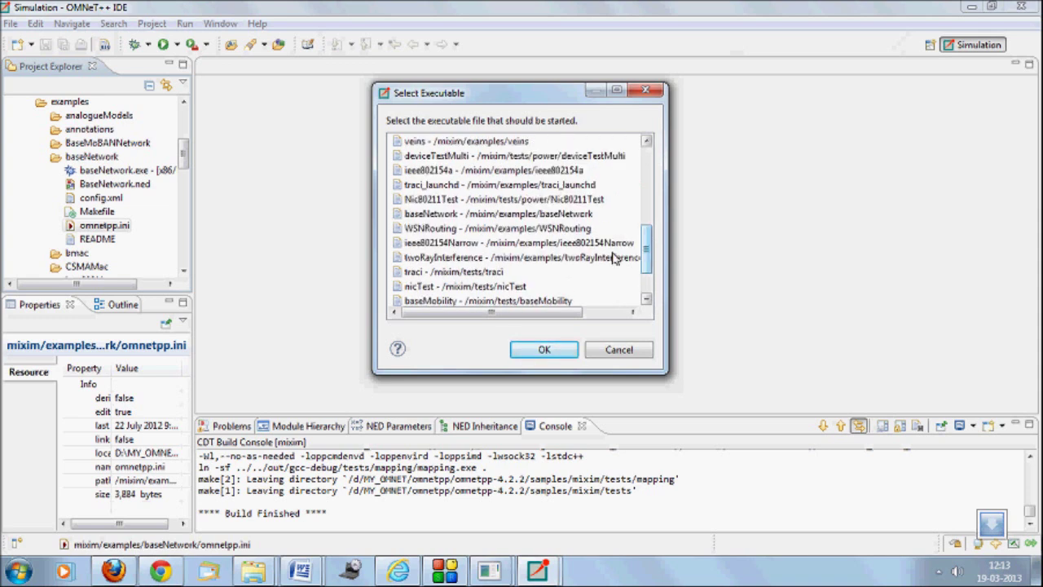
left_click(552, 216)
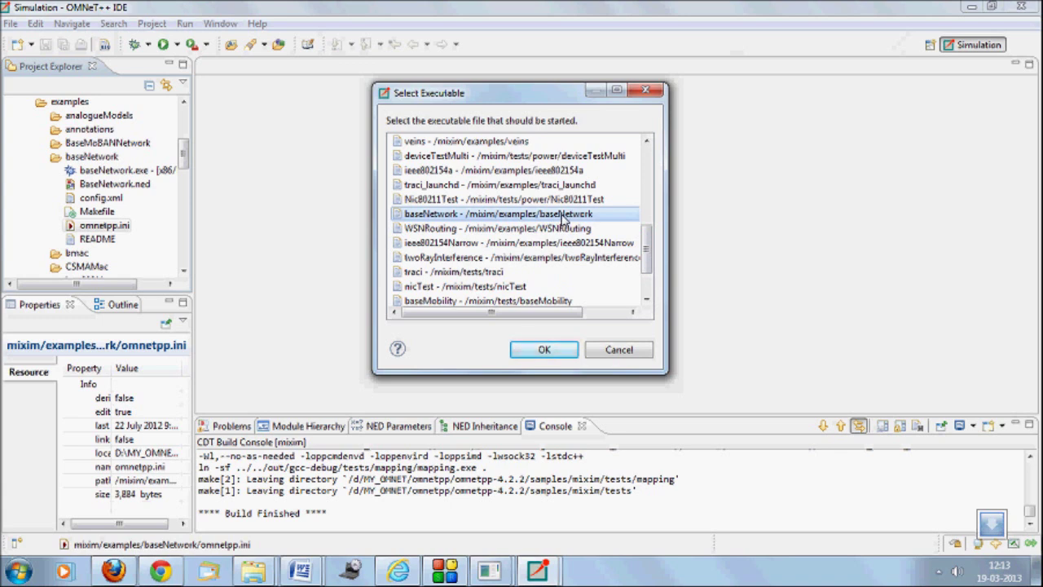
left_click(544, 350)
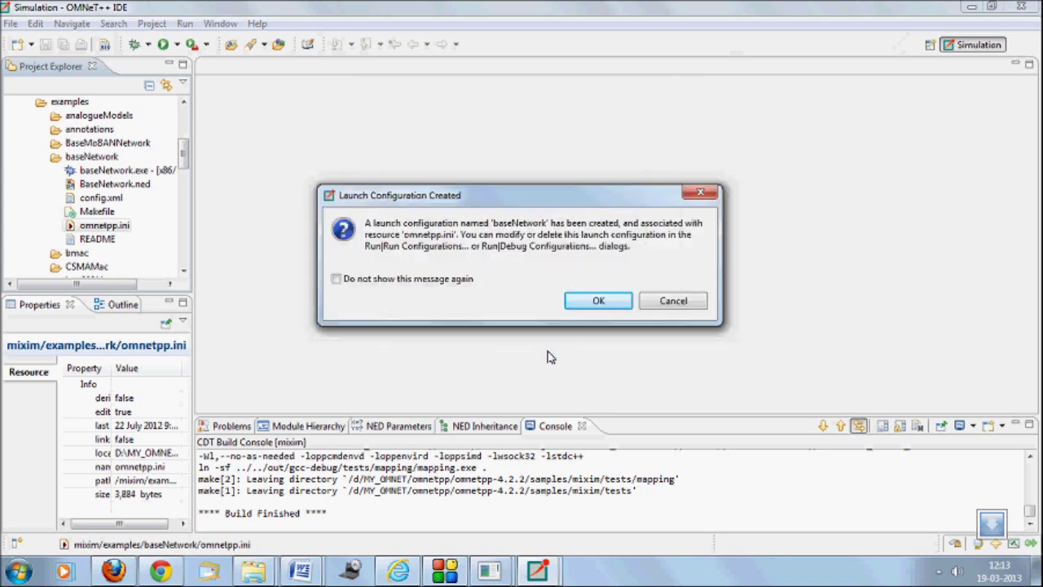
left_click(600, 302)
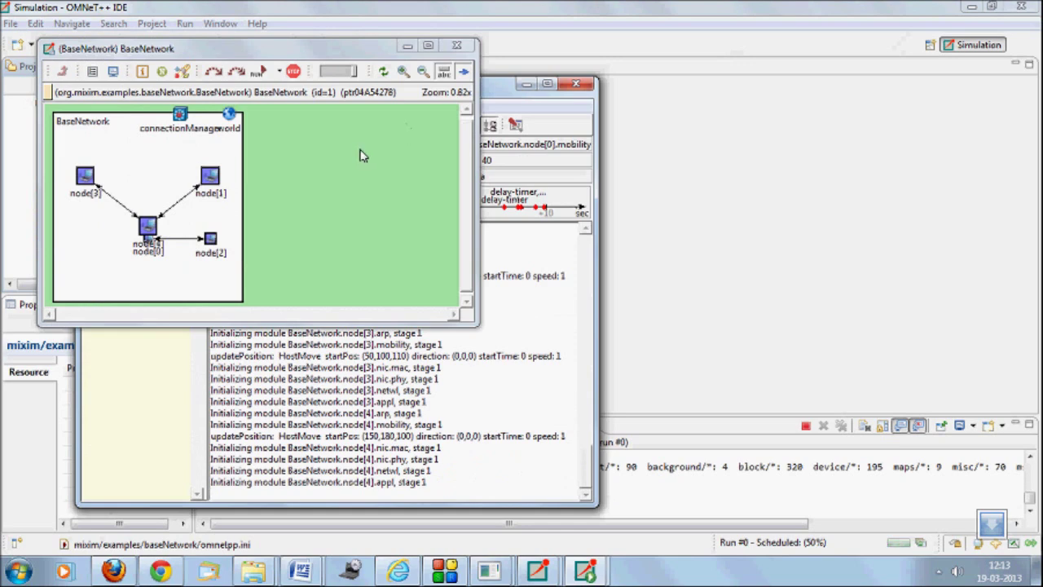
- Move the BaseNetwork network window aside and run the simulation, switching it to Express mode
left_click_drag(341, 58, 805, 108)
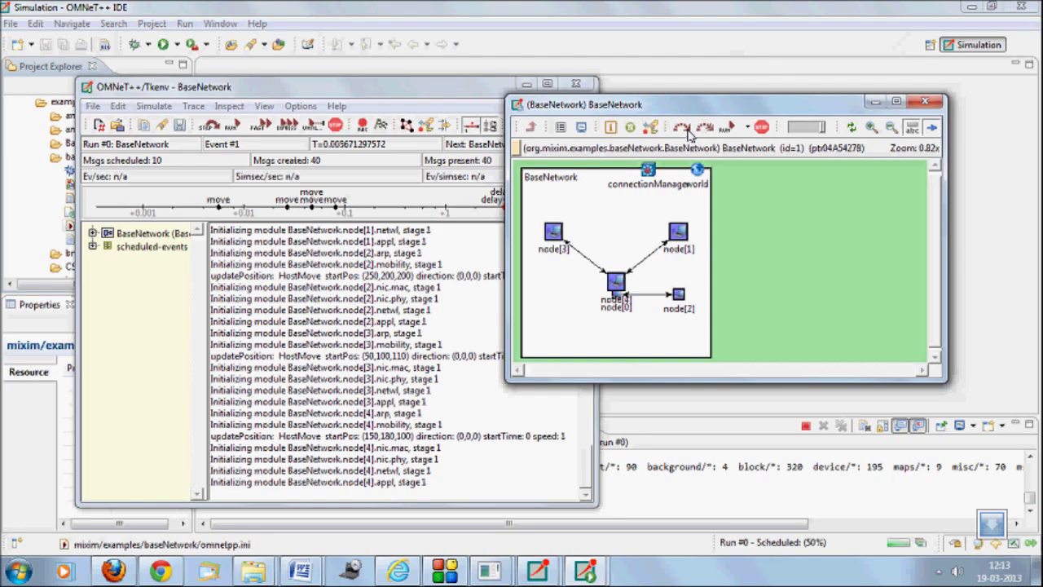
left_click(726, 128)
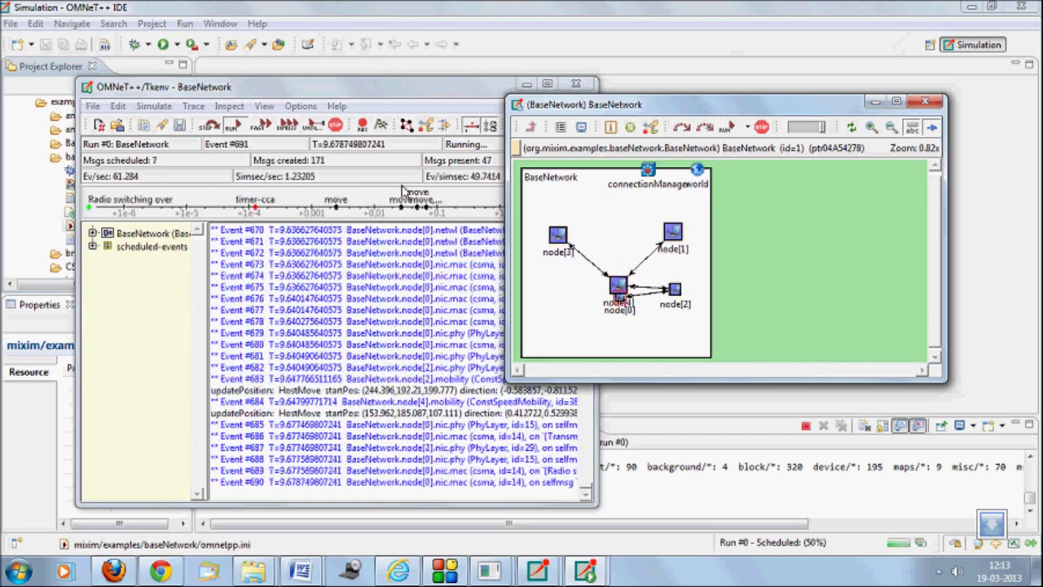
left_click(286, 127)
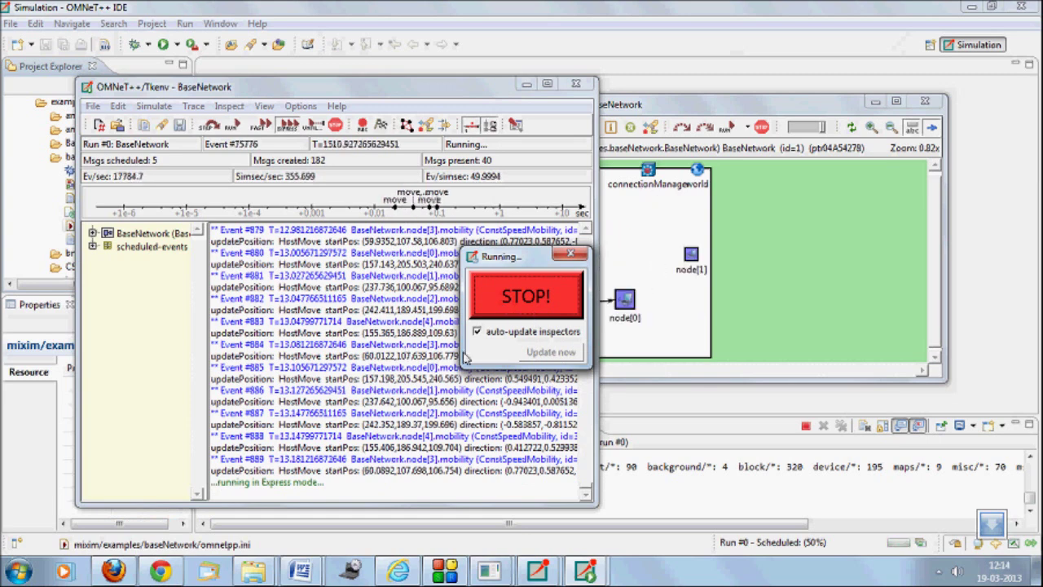
- Turn off auto-updating of inspectors, and end the simulation with finish() called before exiting
left_click(476, 333)
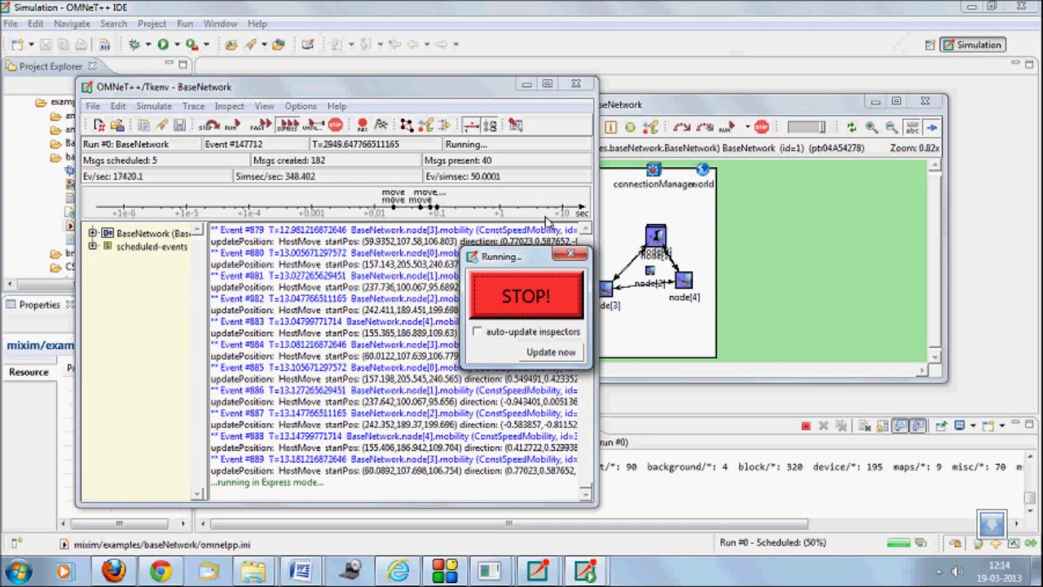
left_click(541, 296)
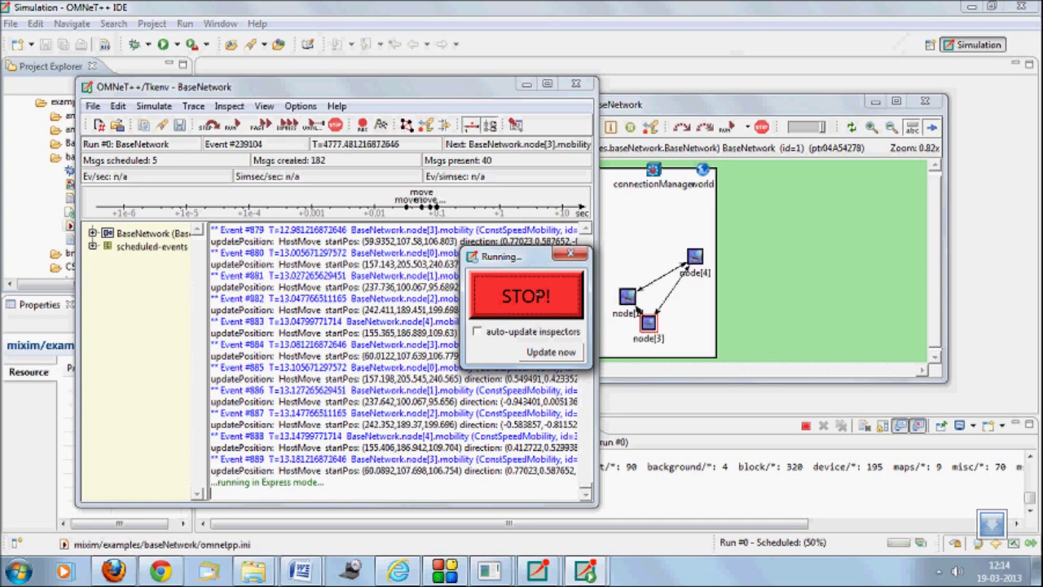
left_click(577, 85)
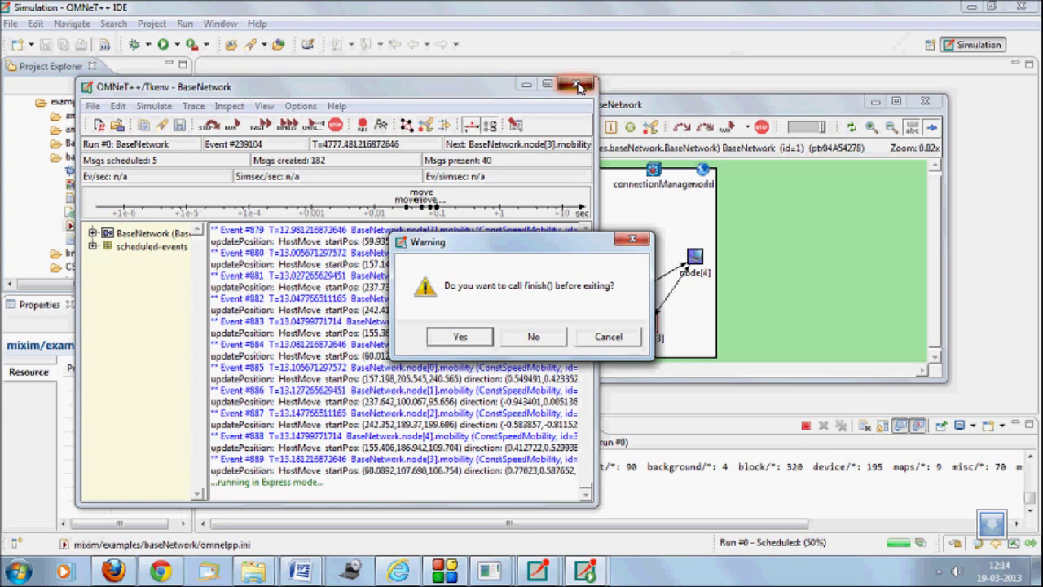
left_click(460, 337)
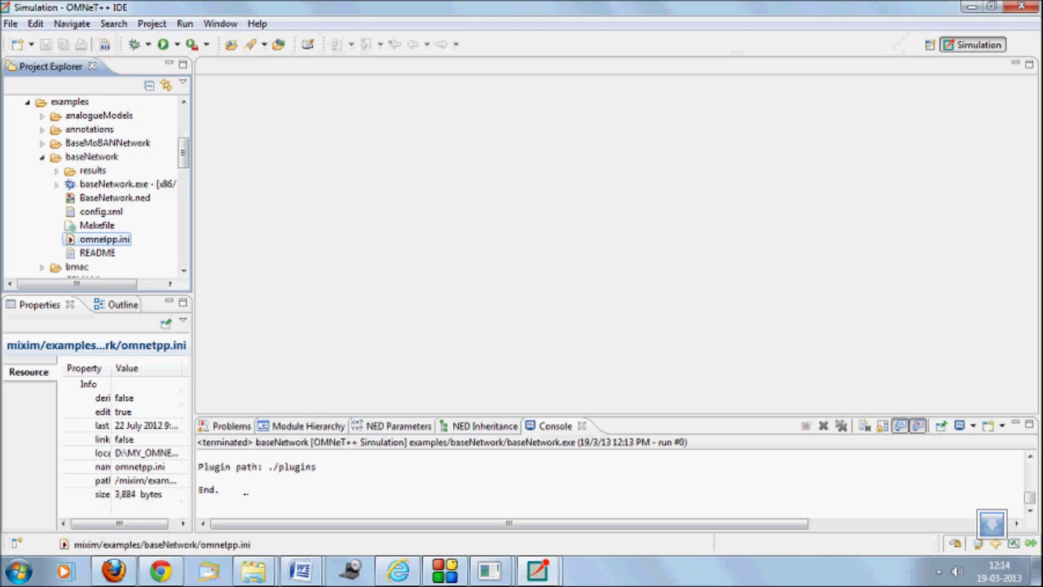
- Create the analysis file General.anf in mixim/examples/baseNetwork from the General-0.sca result file
left_click(57, 172)
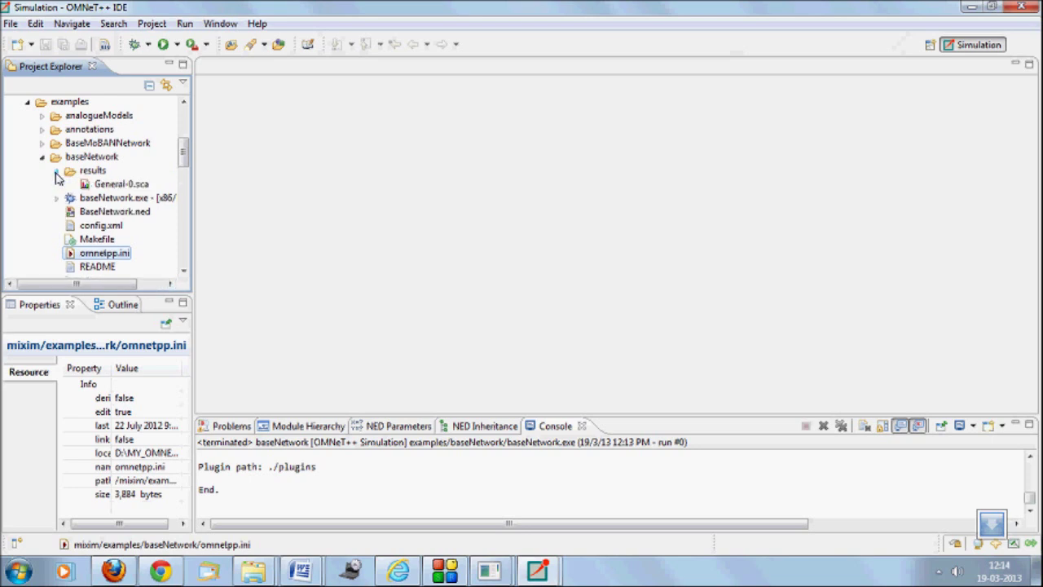
left_click(104, 182)
double_click(104, 182)
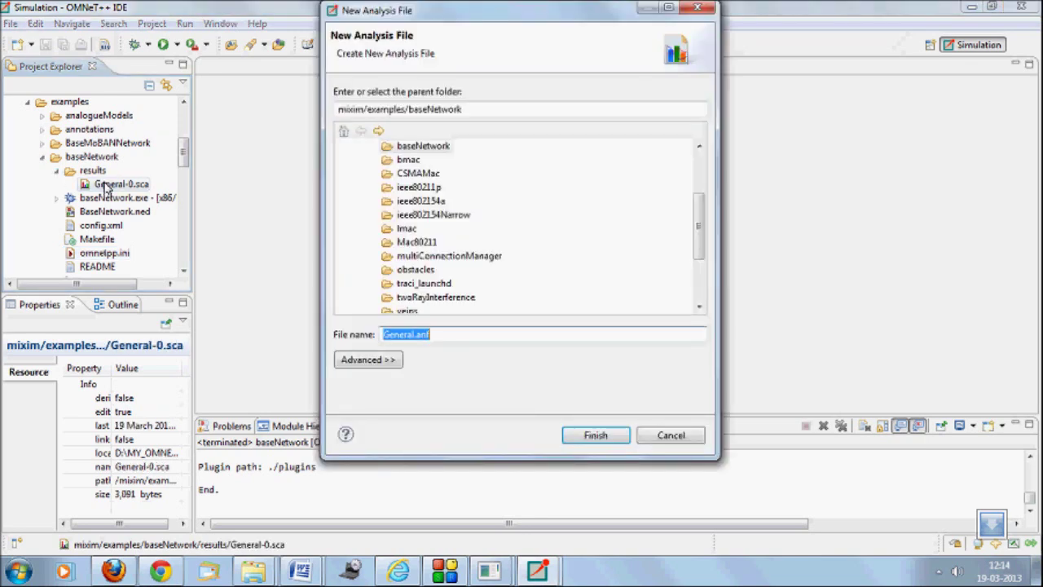
left_click(596, 436)
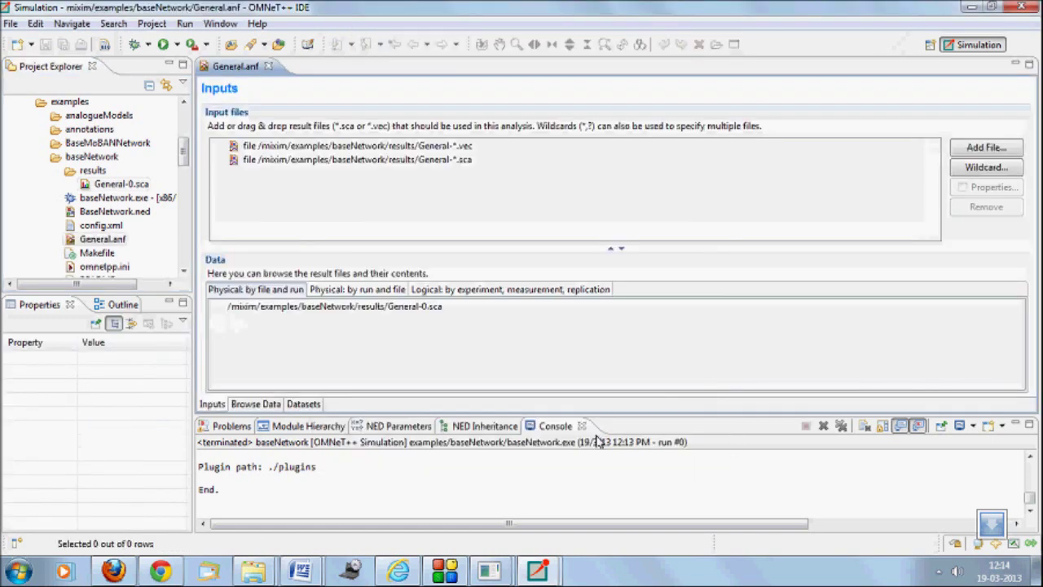
- Browse the General-0.sca run's data and examine the scalars of BaseNetwork.node[1].nic.mac
left_click(314, 316)
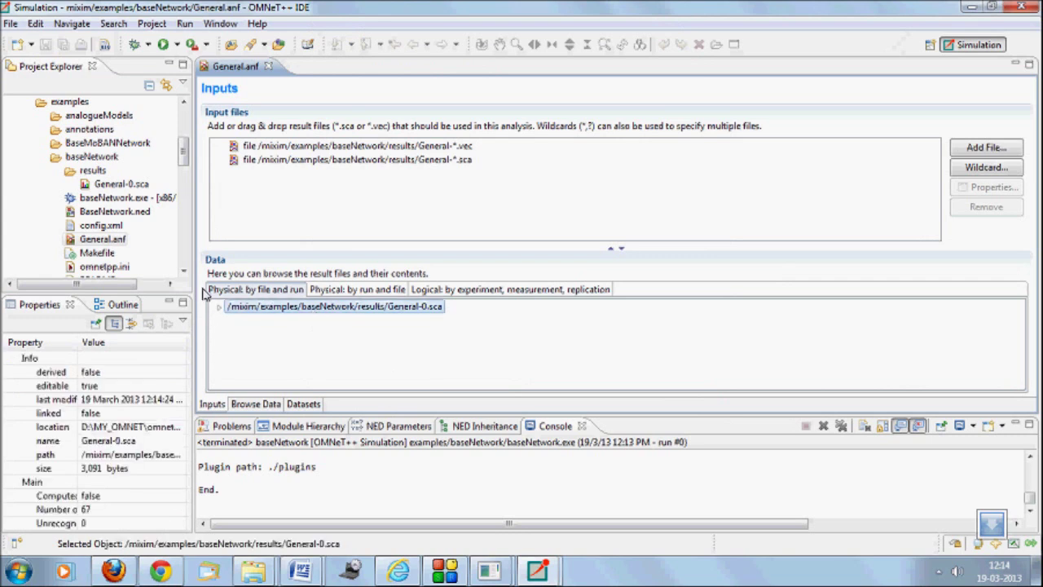
left_click(218, 308)
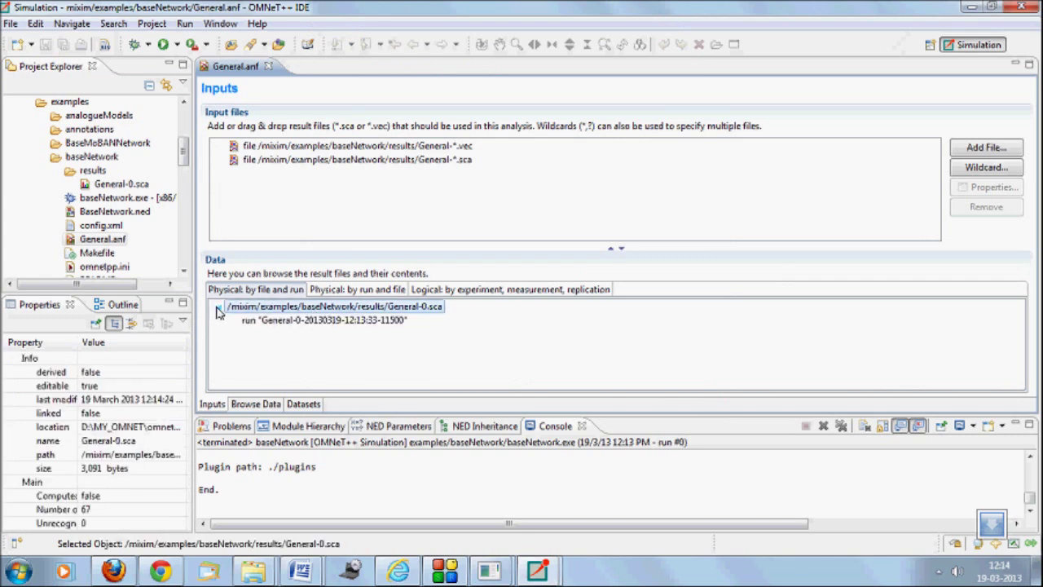
double_click(288, 322)
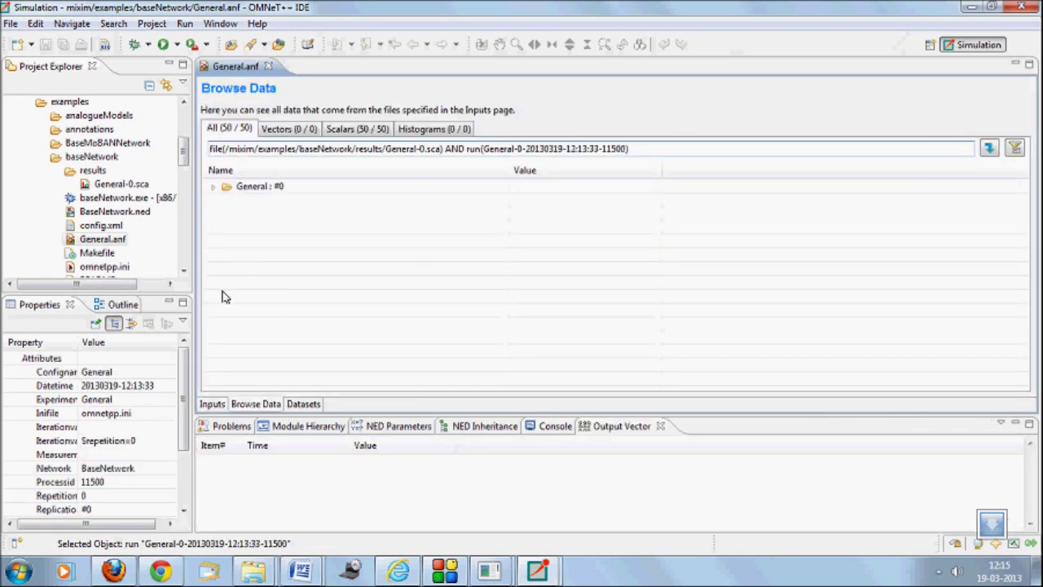
left_click(213, 187)
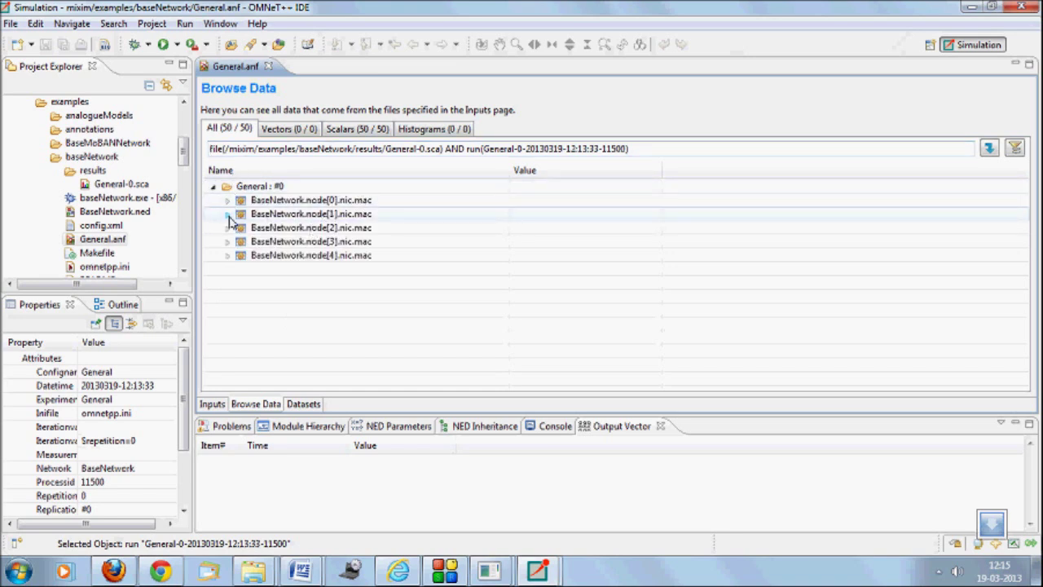
left_click(228, 214)
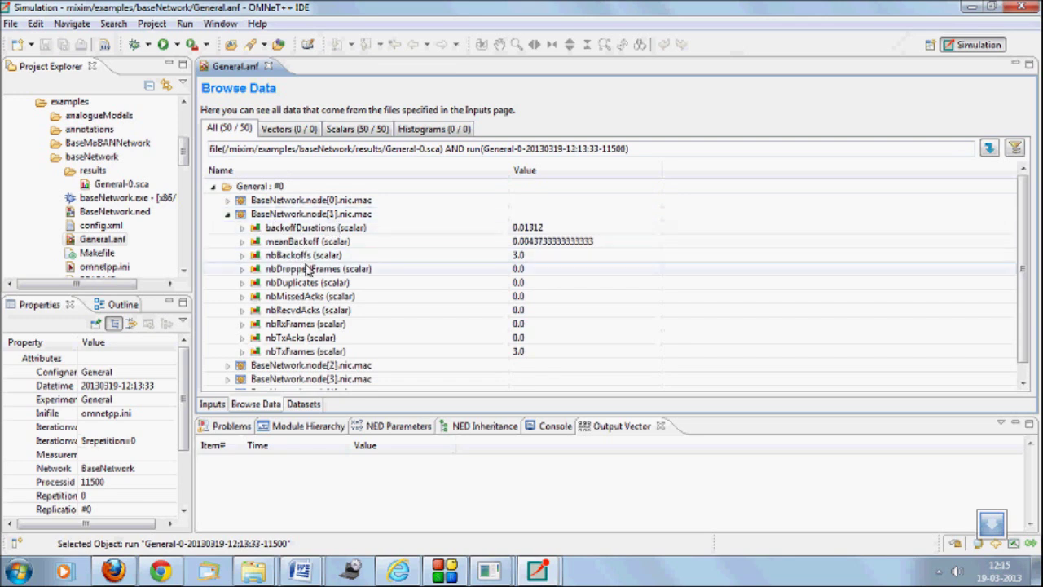
- Examine bar charts of the nbBackoffs, nbDuplicates and nbTxFrames scalars of BaseNetwork.node[1].nic.mac, closing each chart after viewing
left_click(279, 257)
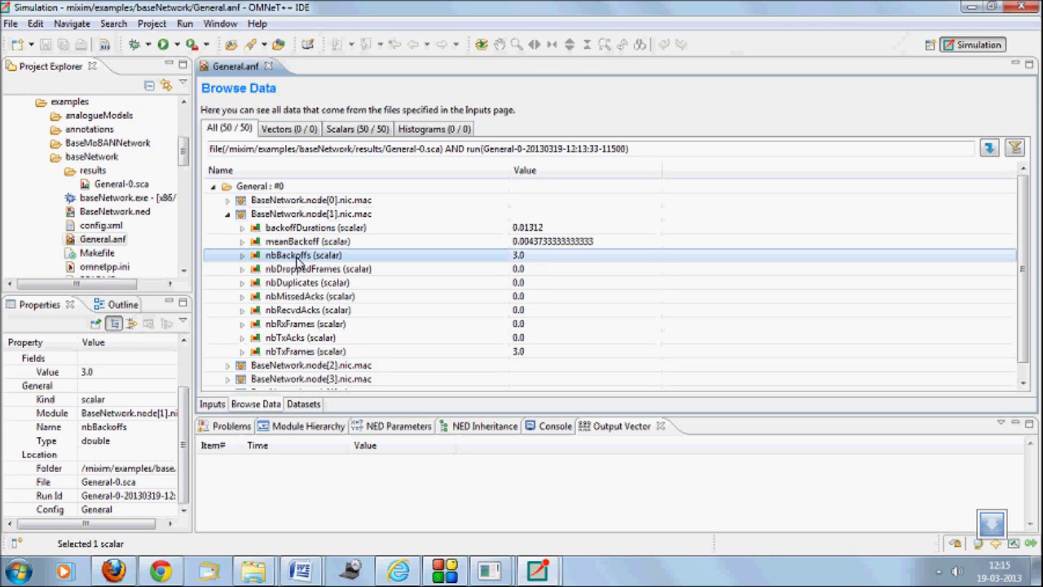
double_click(297, 260)
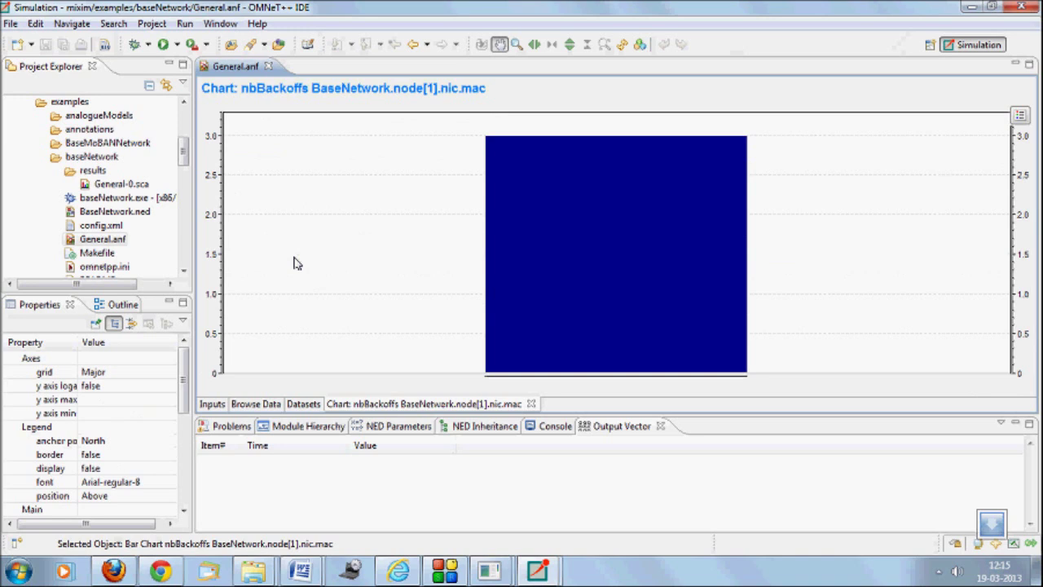
left_click(531, 403)
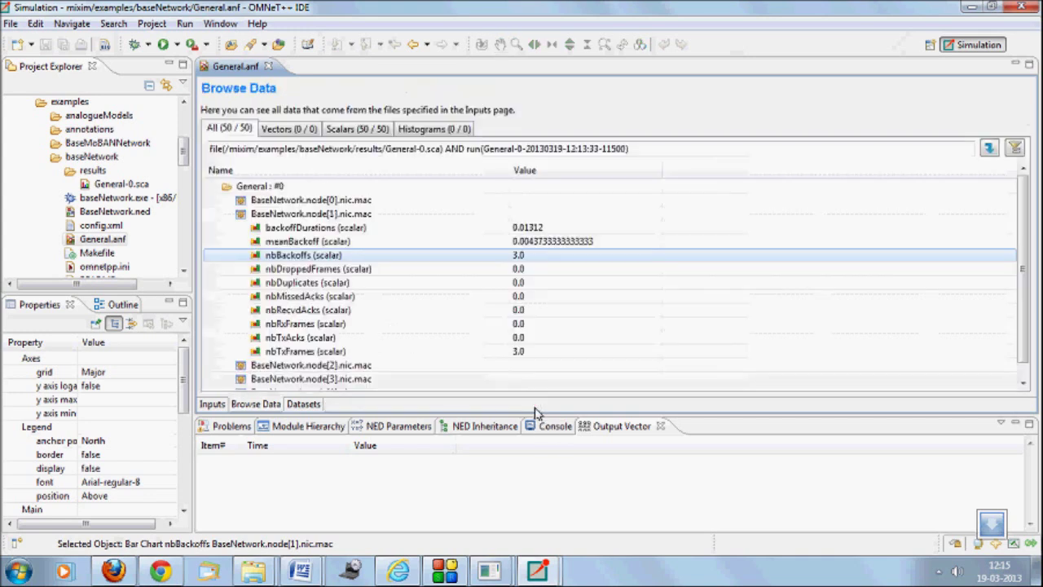
double_click(318, 283)
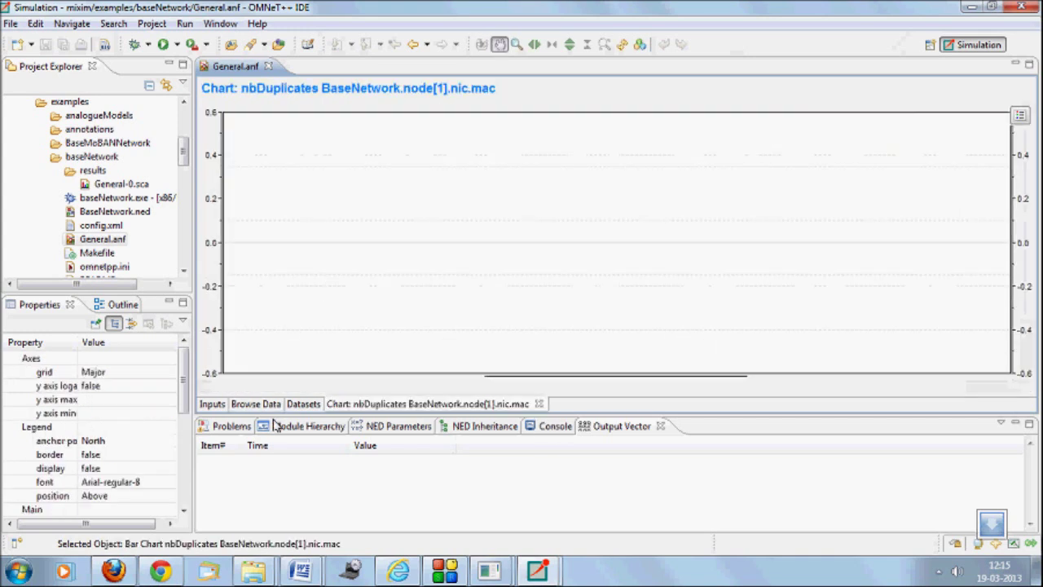
left_click(539, 404)
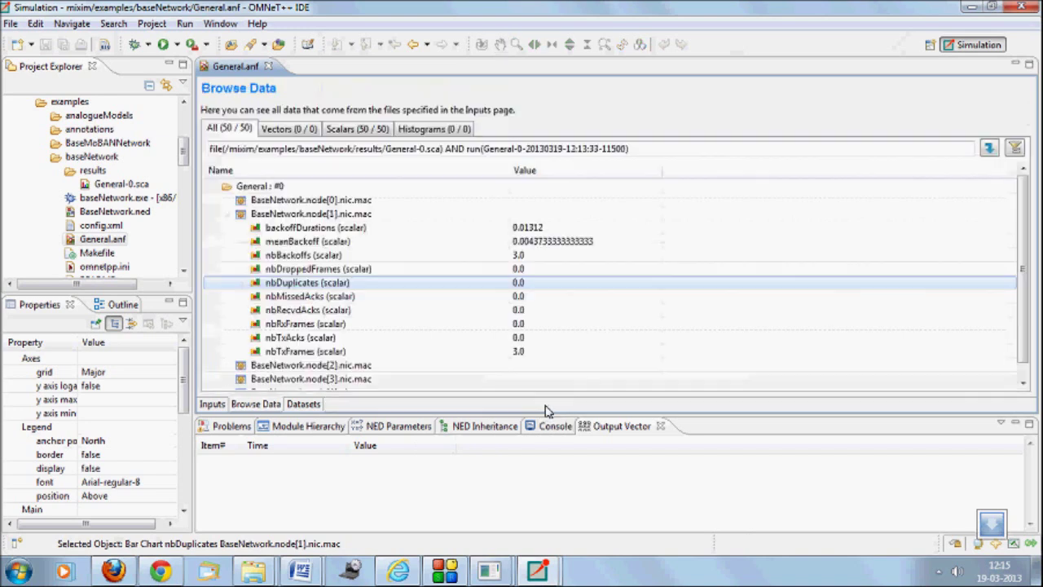
left_click(294, 357)
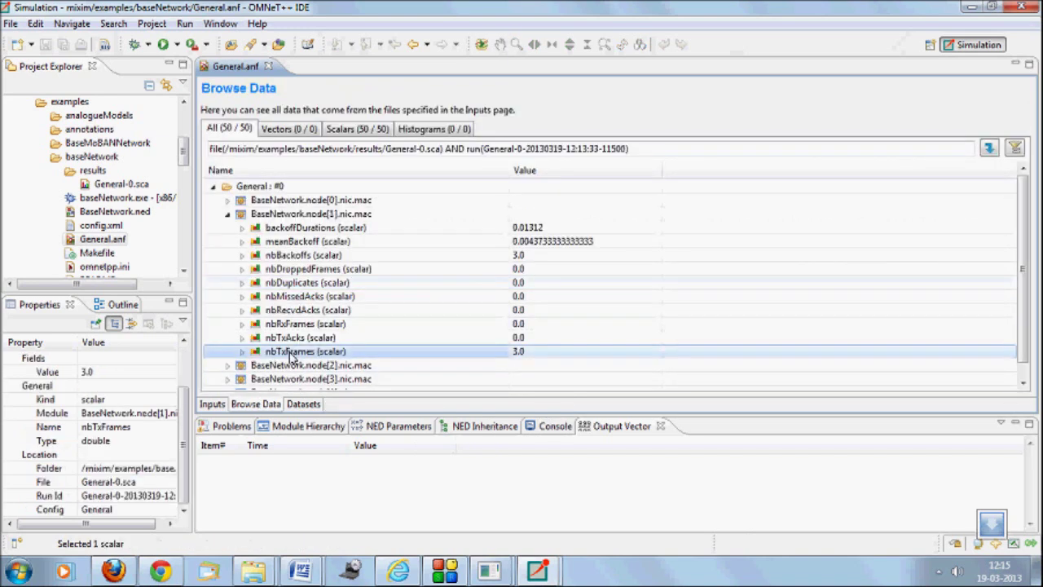
double_click(290, 356)
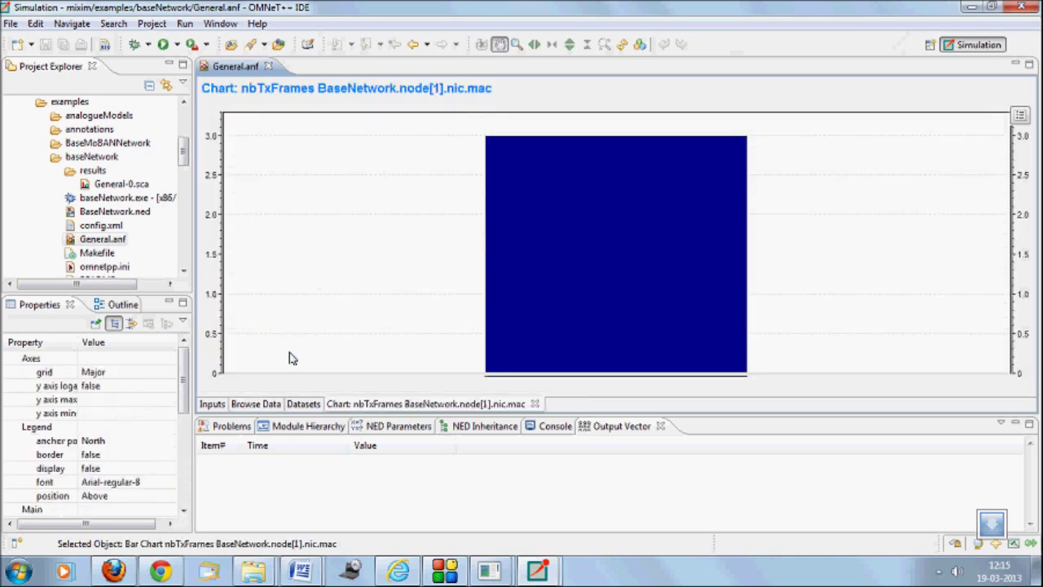
left_click(535, 404)
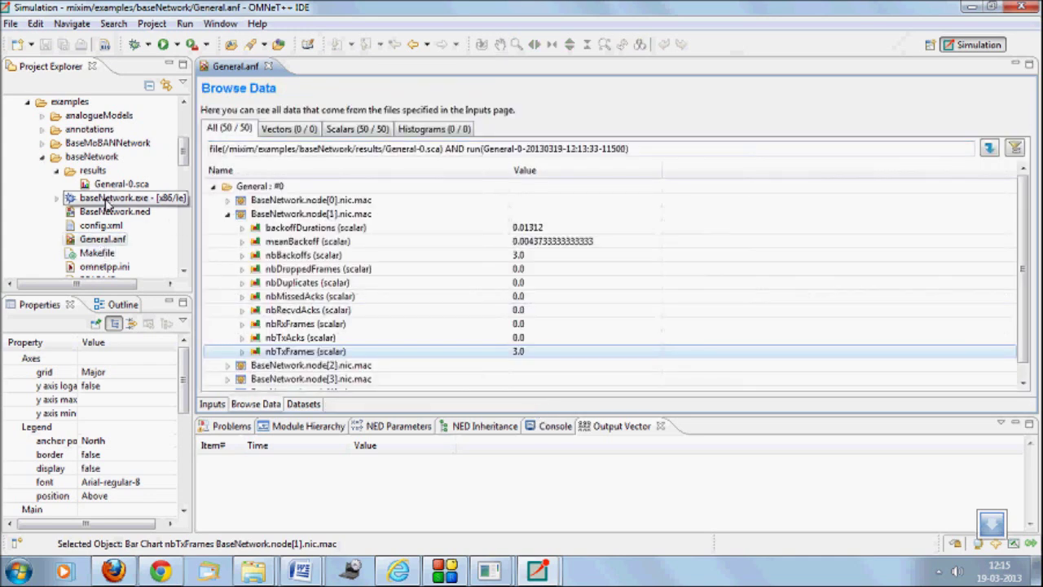
- Open the source of baseNetwork's omnetpp.ini, set BaseNetwork.numNodes to 10 and save the file
left_click(55, 172)
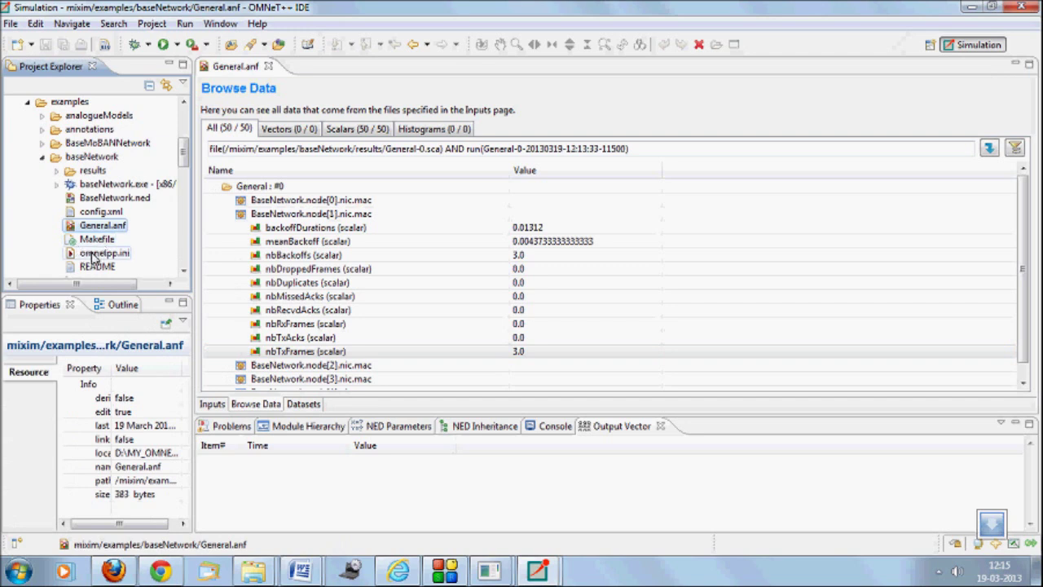
double_click(94, 254)
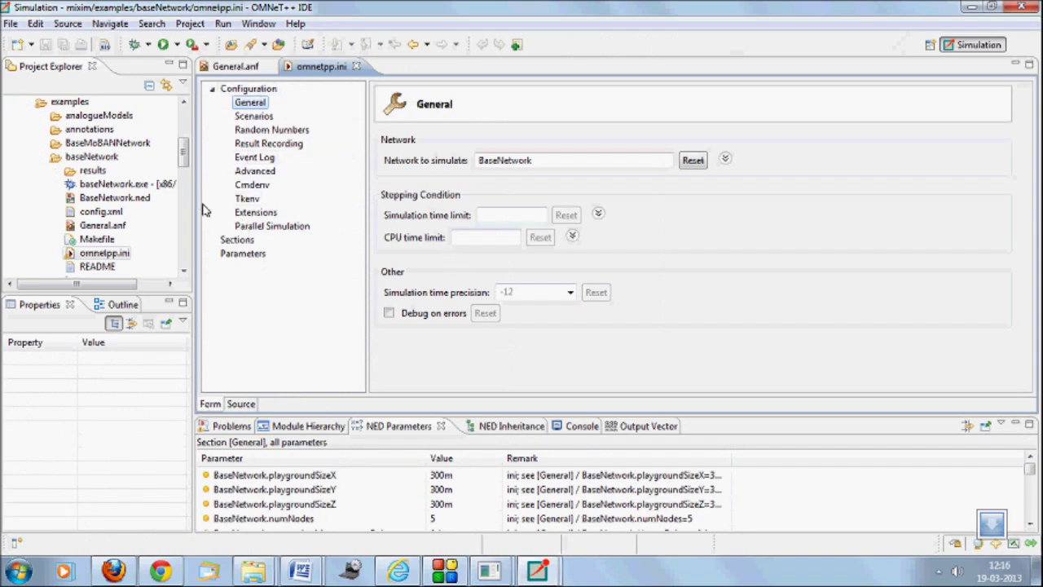
left_click(240, 404)
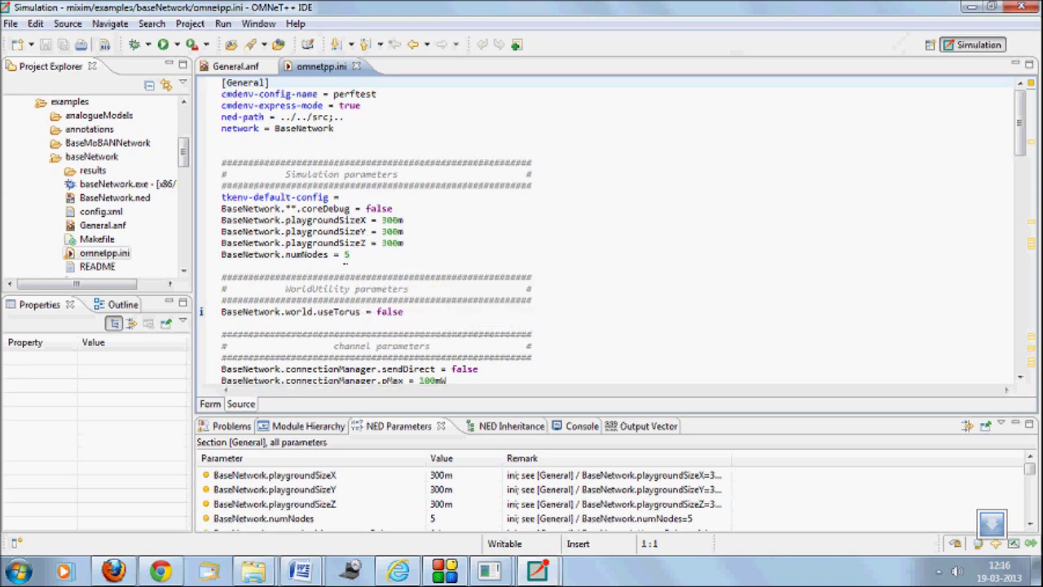
double_click(347, 256)
type("1")
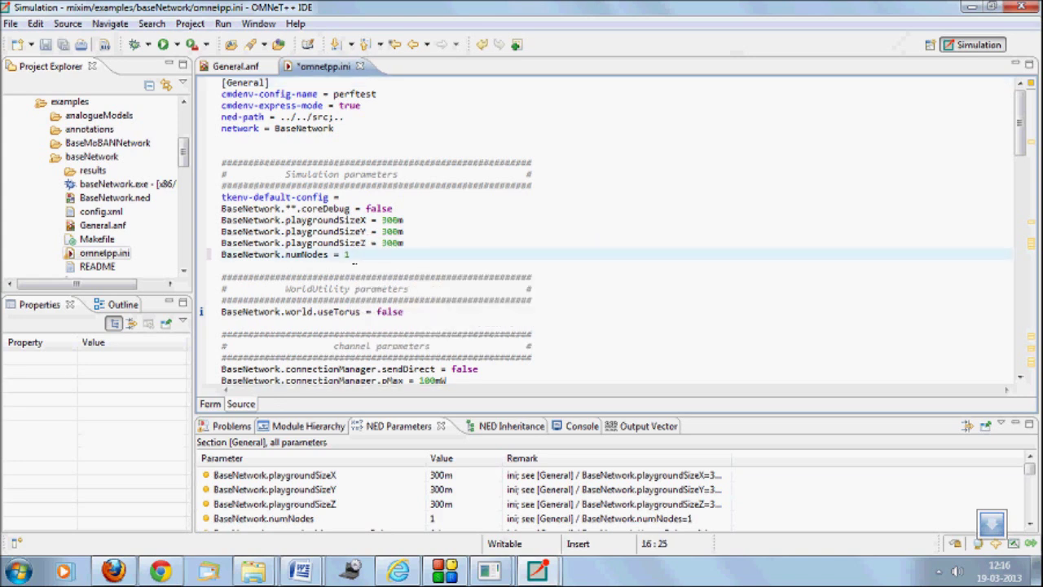
type("0")
key("ctrl+s")
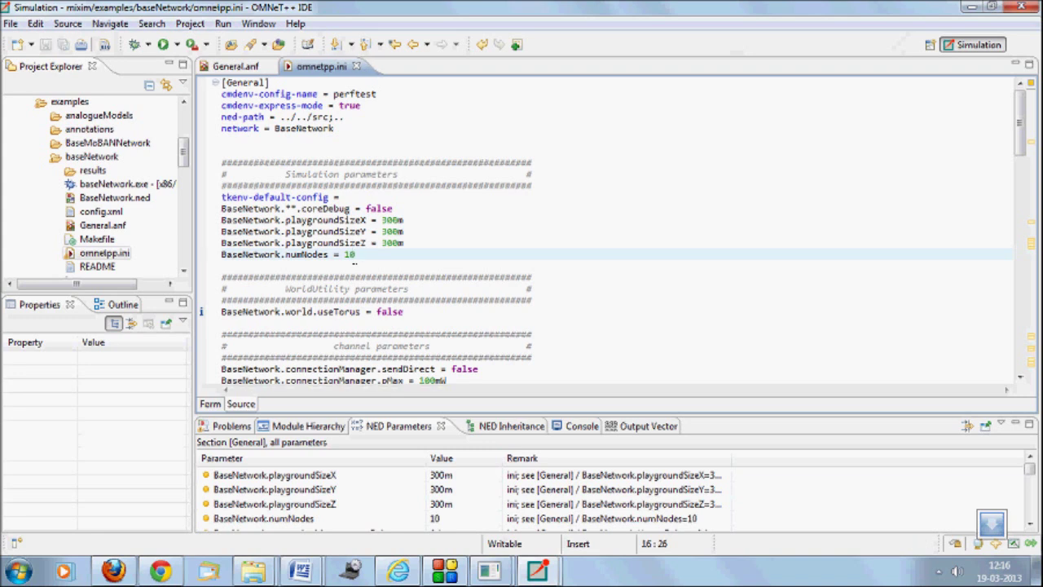
- In the Mobility parameters section, replace the index in BaseNetwork.node[0].mobility.x with the wildcard *
key("Down")
key("Down")
key("Down")
key("Down")
key("Down")
key("Down")
key("Down")
key("Down")
key("Down")
key("Down")
key("Down")
key("Down")
key("Down")
key("Down")
key("Down")
key("Down")
key("Down")
key("Down")
key("Down")
key("Down")
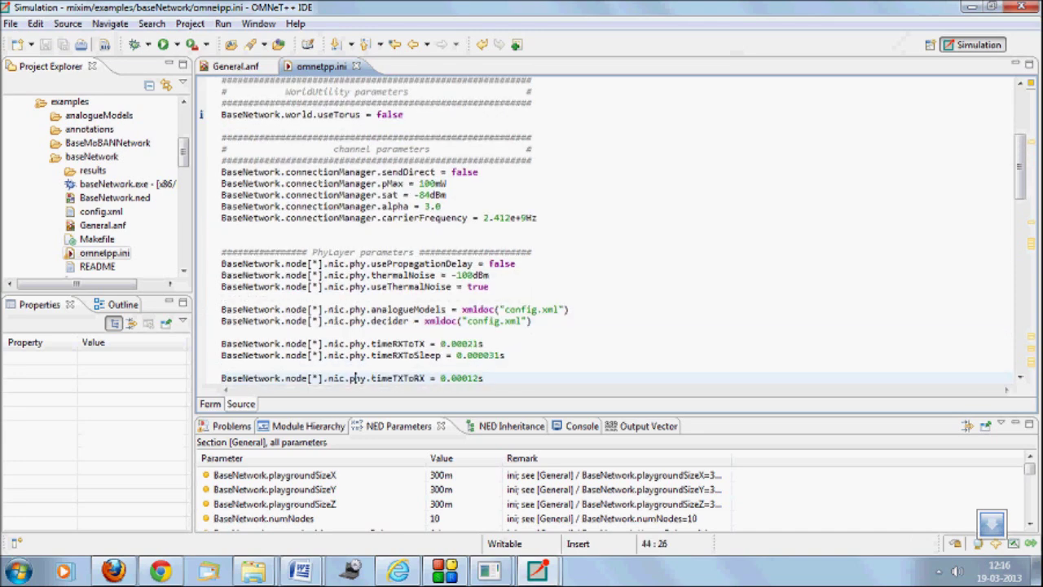
key("Down")
key("Down")
key("Down")
key("Down")
key("Down")
key("Down")
key("Down")
key("Down")
key("Down")
key("Down")
key("Down")
key("Down")
key("Down")
key("Down")
key("Down")
key("Down")
key("Down")
key("Down")
key("Down")
key("Down")
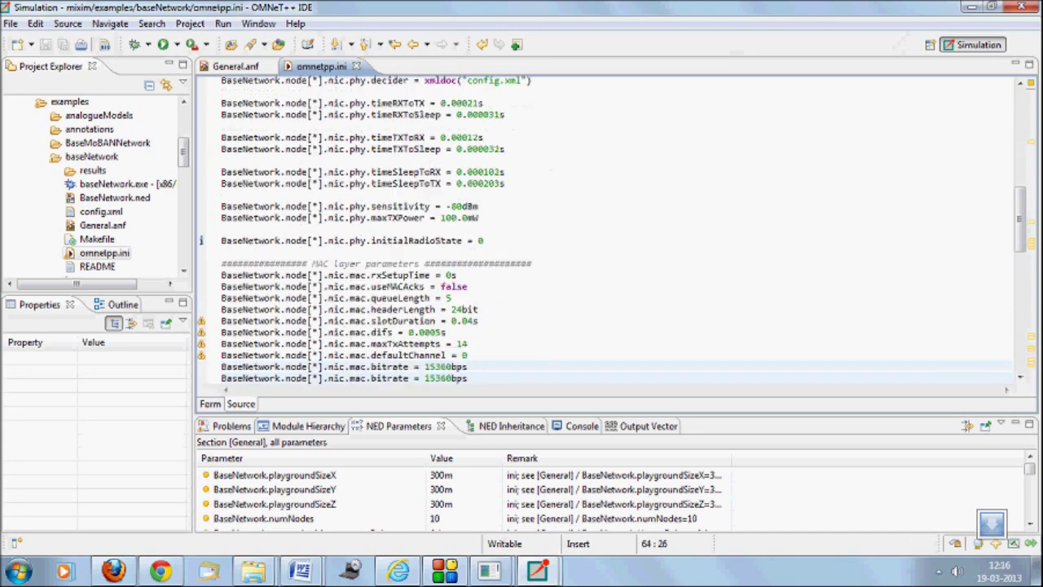
key("Down")
key("Down")
key("Down")
key("Down")
key("Down")
key("Down")
key("Down")
key("Down")
key("Down")
key("Down")
key("Down")
key("Down")
key("Down")
key("Down")
key("Down")
key("Down")
key("Down")
key("Down")
key("Down")
key("Down")
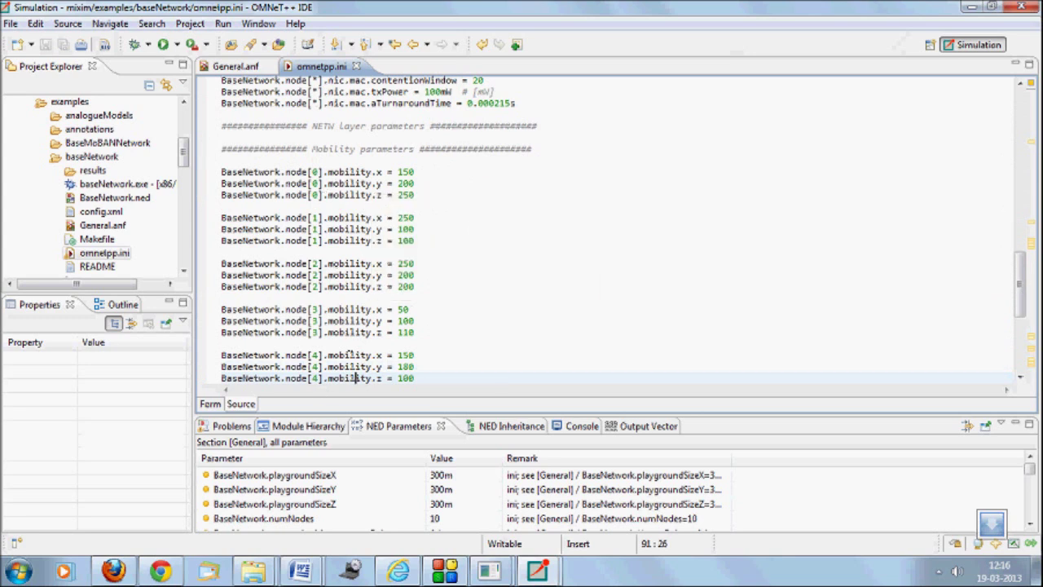
left_click(318, 172)
key("BackSpace")
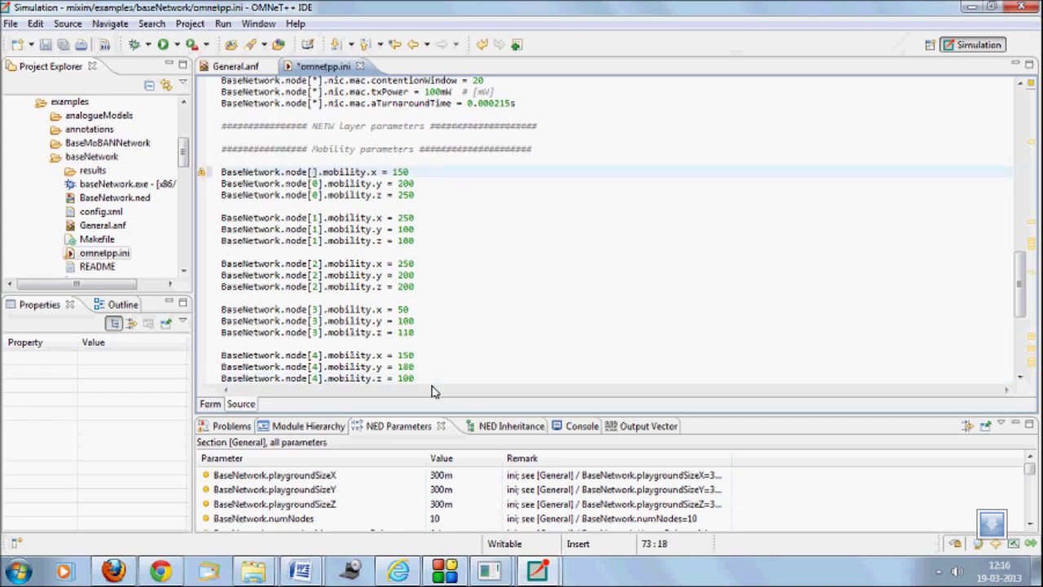
type("*")
- Replace the index with the wildcard * in the BaseNetwork.node[0] mobility.y and mobility.z lines as well
key("Down")
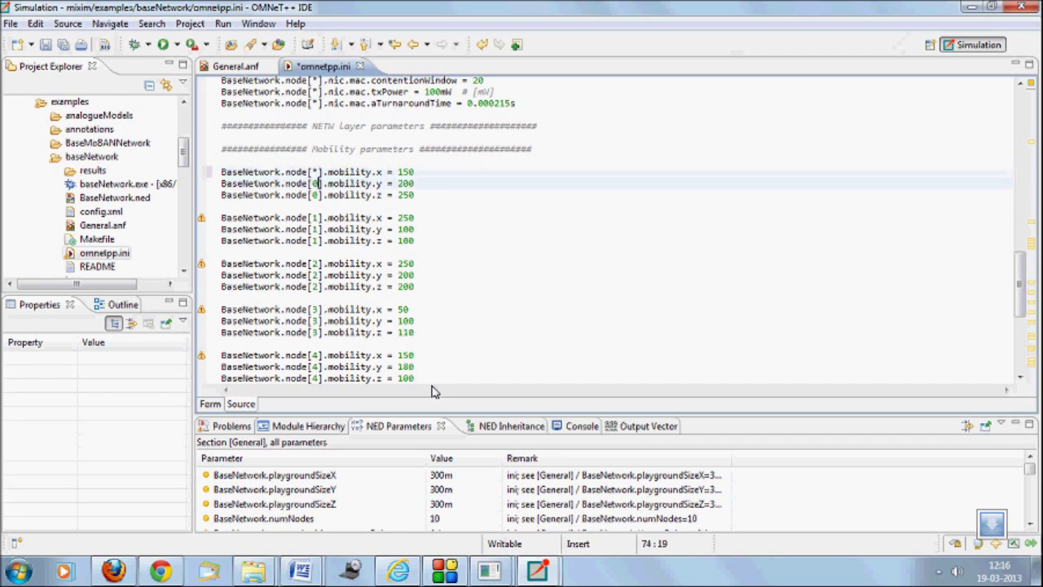
key("Home")
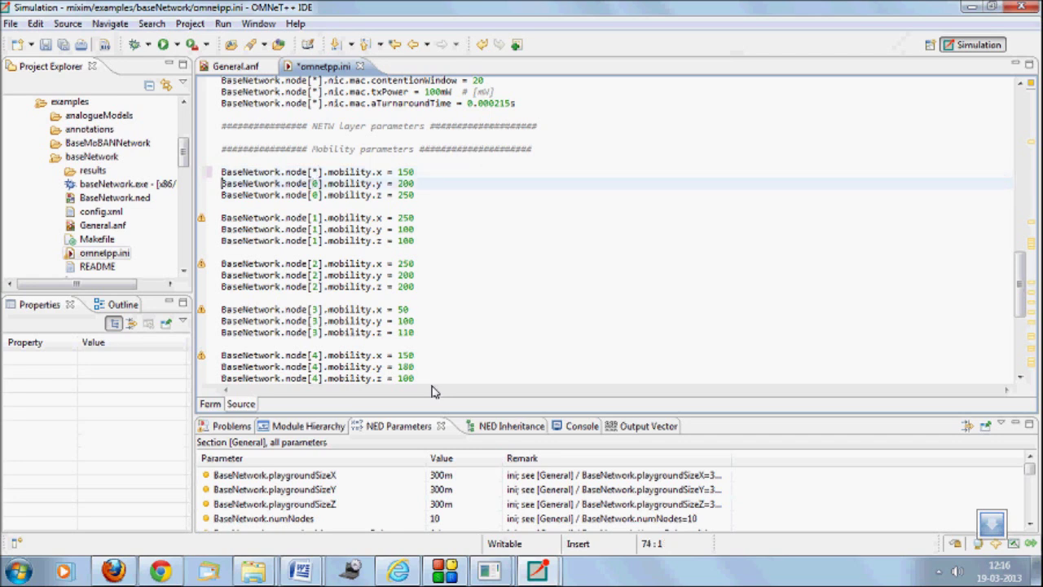
type("*")
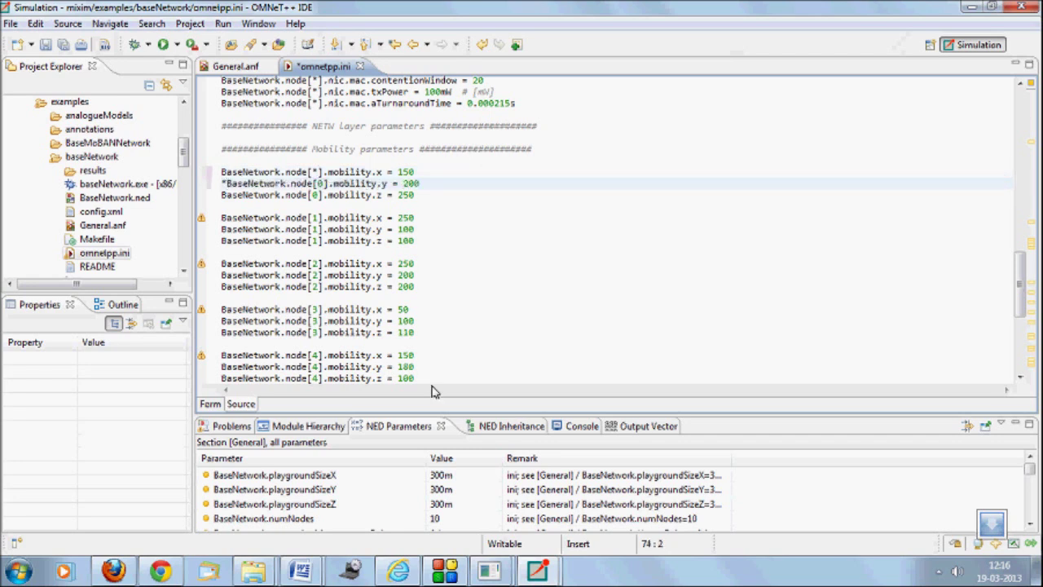
key("BackSpace")
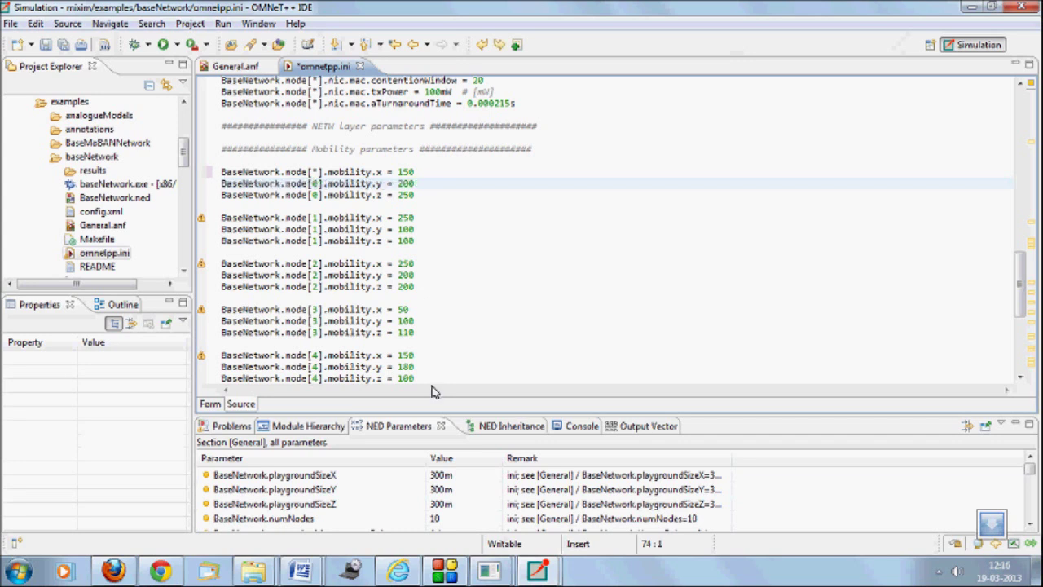
key("Right")
key("Right")
key("Right")
key("Right")
key("Right")
key("Right")
key("Right")
key("Right")
key("Right")
key("Right")
key("Right")
key("Right")
key("Right")
key("Right")
key("Right")
key("Right")
key("Right")
key("Right")
key("BackSpace")
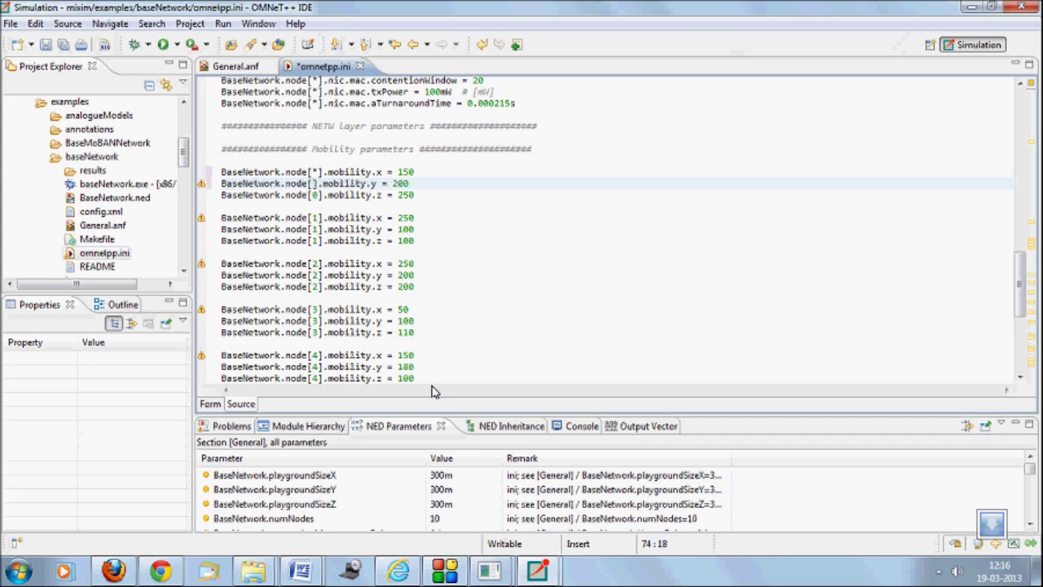
type("*")
key("Down")
key("Left")
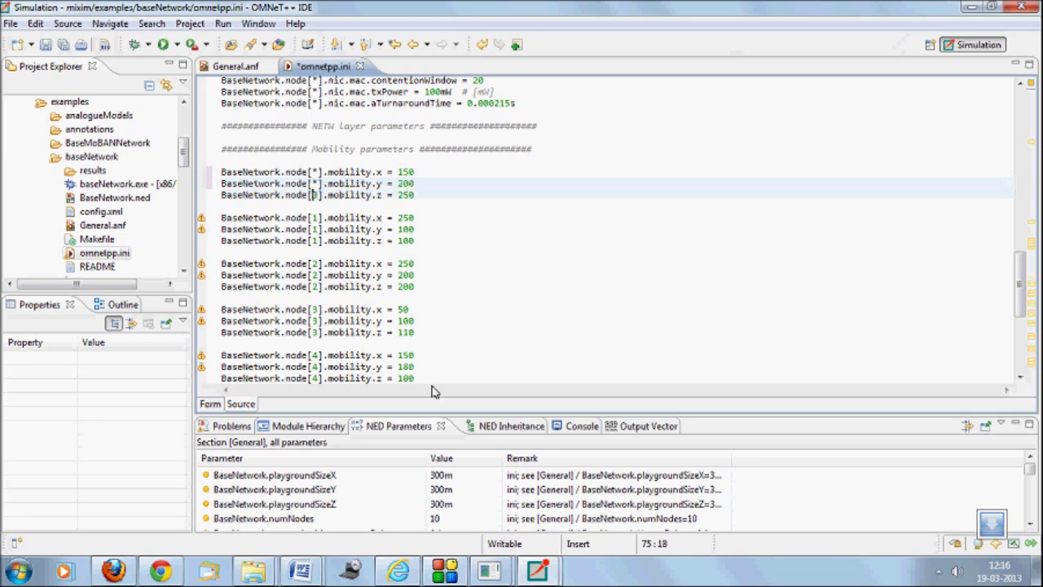
key("Delete")
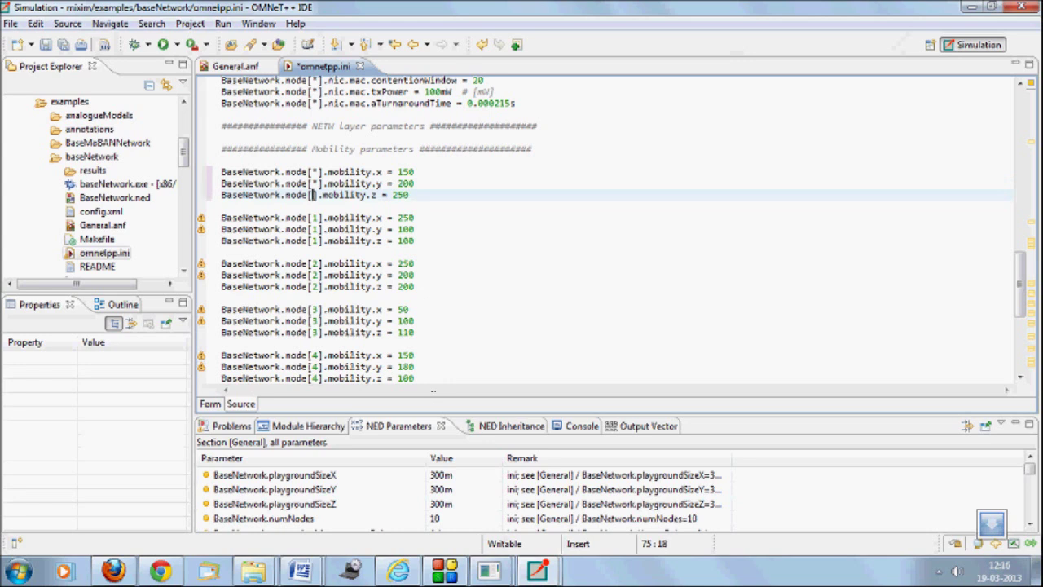
type("*")
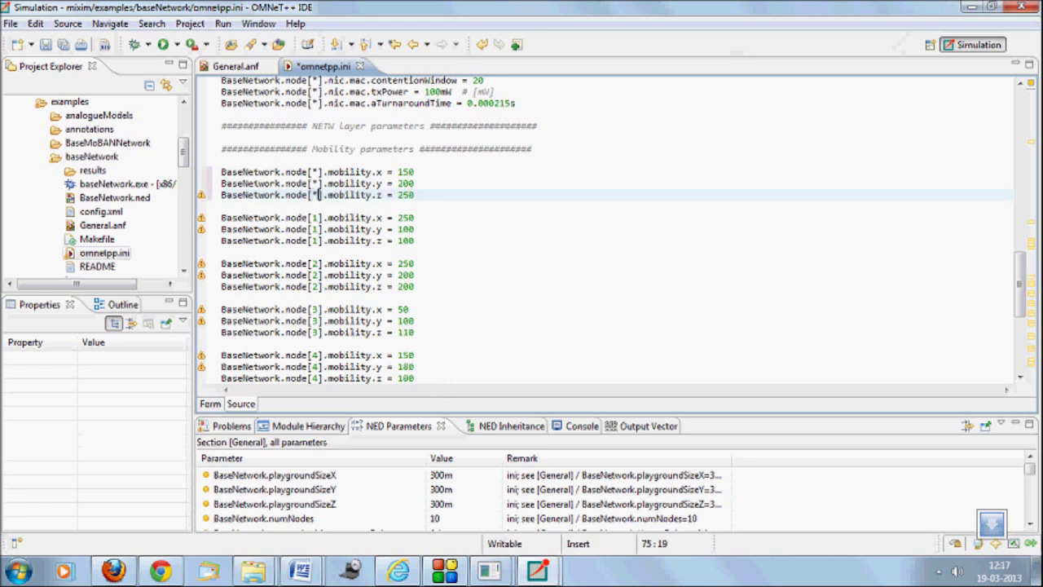
- Delete the individual mobility x, y and z lines for node[1] through node[5] and save omnetpp.ini
key("Down")
key("Down")
key("Up")
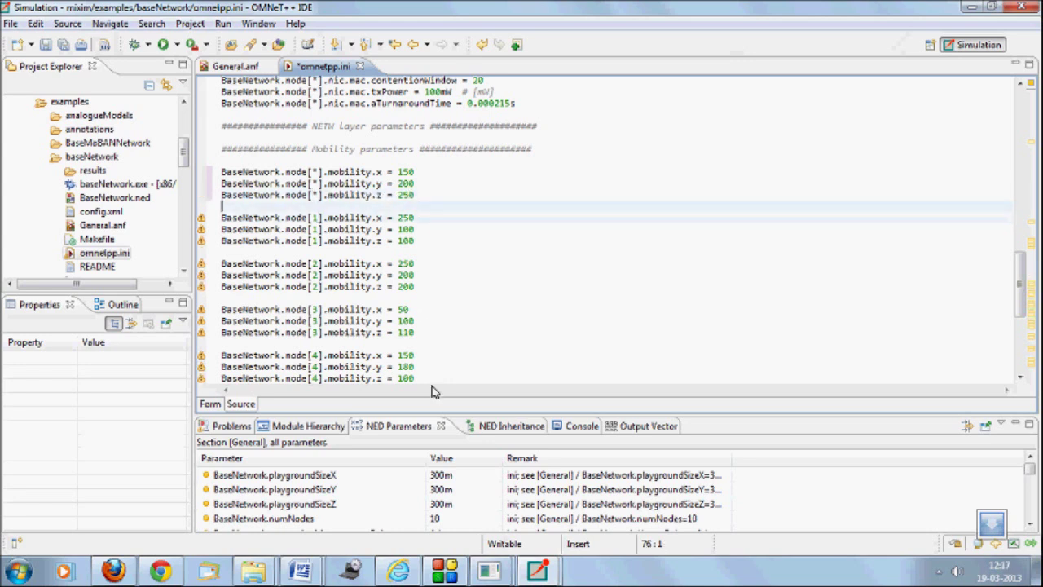
key("shift+Down")
key("shift+Down")
key("shift+Down")
key("shift+Down")
key("shift+Down")
key("shift+Down")
key("shift+Down")
key("shift+Down")
key("shift+Down")
key("shift+Down")
key("shift+Down")
key("shift+Down")
key("shift+Down")
key("shift+Down")
key("shift+Down")
key("shift+Down")
key("shift+Down")
key("shift+Down")
key("shift+Down")
key("shift+Down")
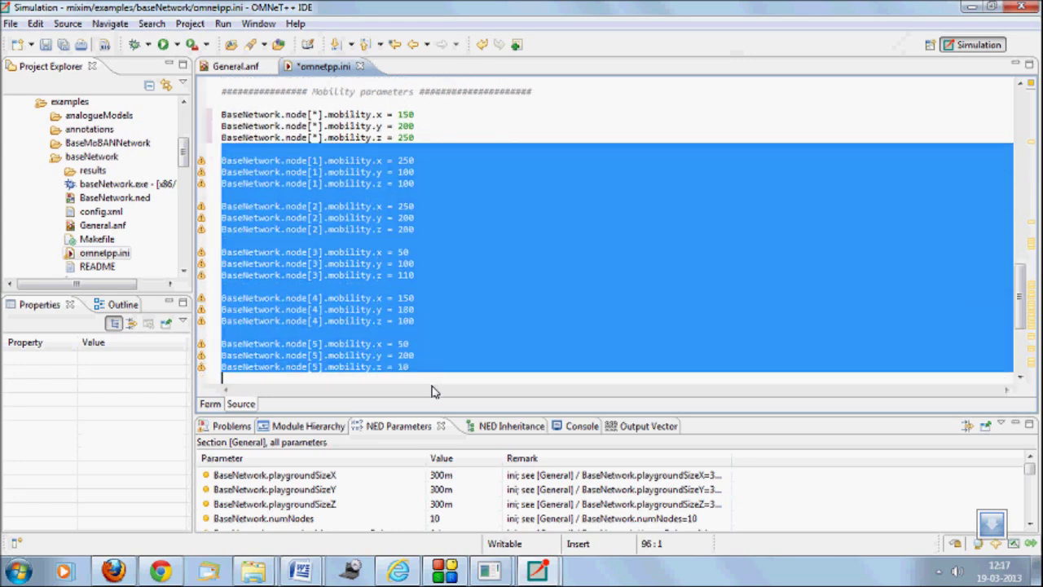
key("shift+Down")
key("shift+Up")
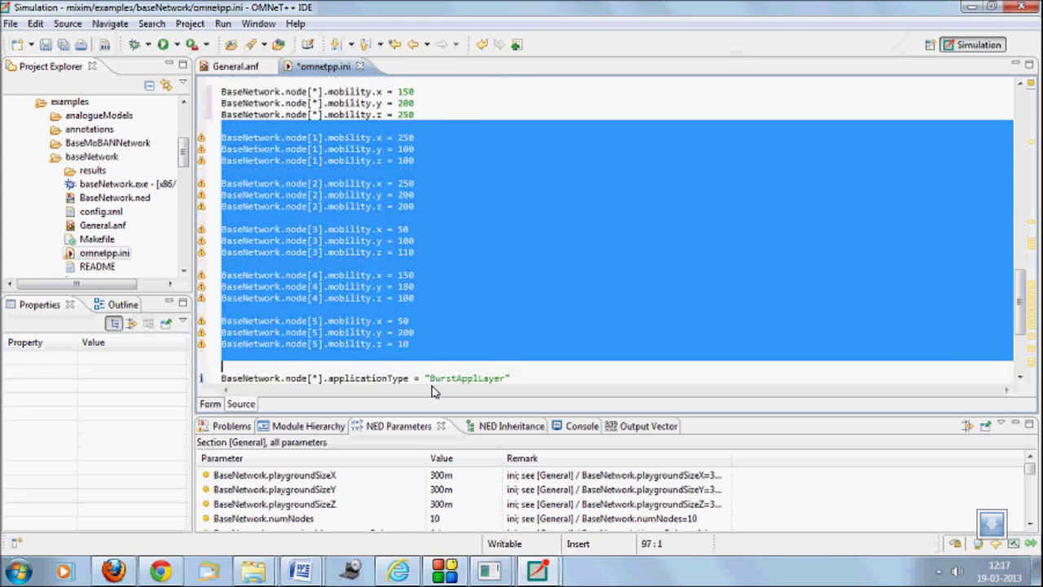
key("Delete")
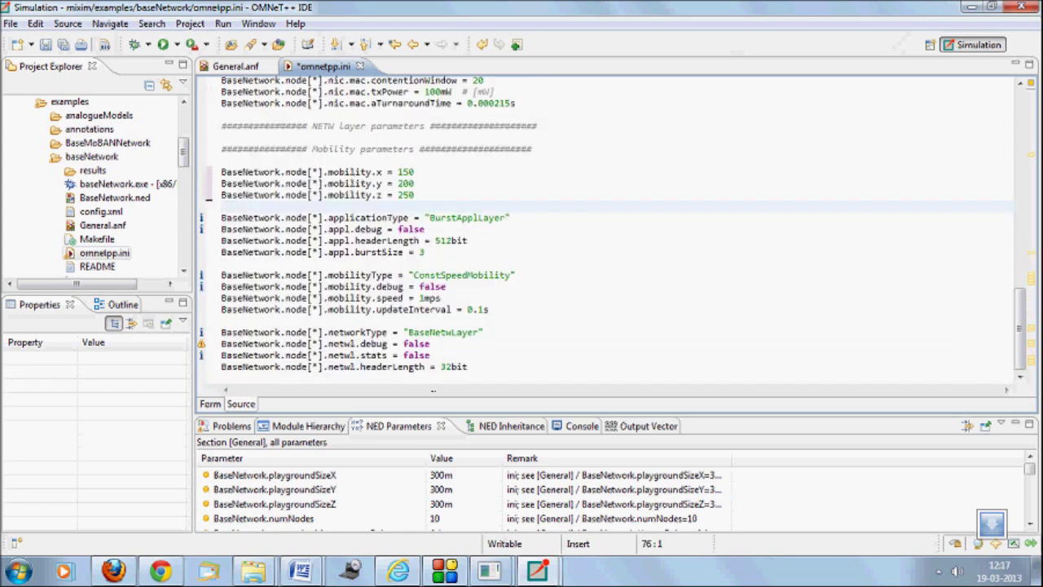
key("ctrl+s")
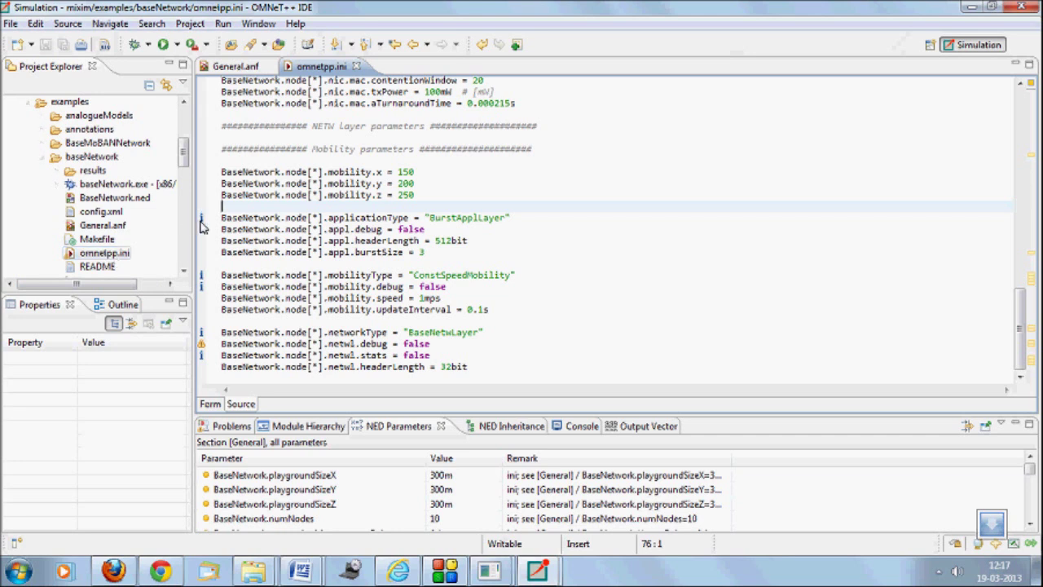
mouse_move(203, 225)
mouse_move(202, 349)
right_click(111, 258)
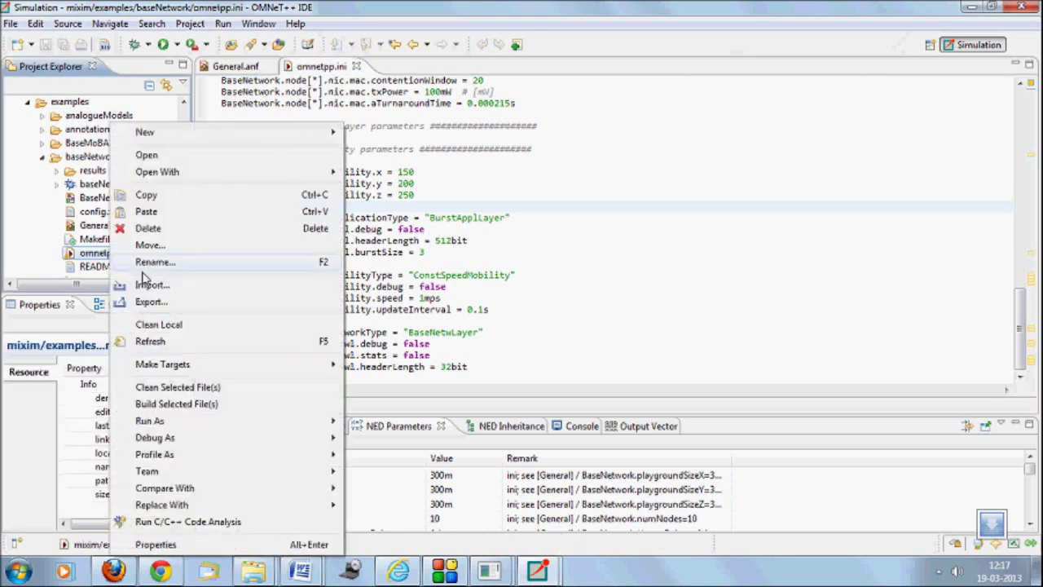
mouse_move(203, 429)
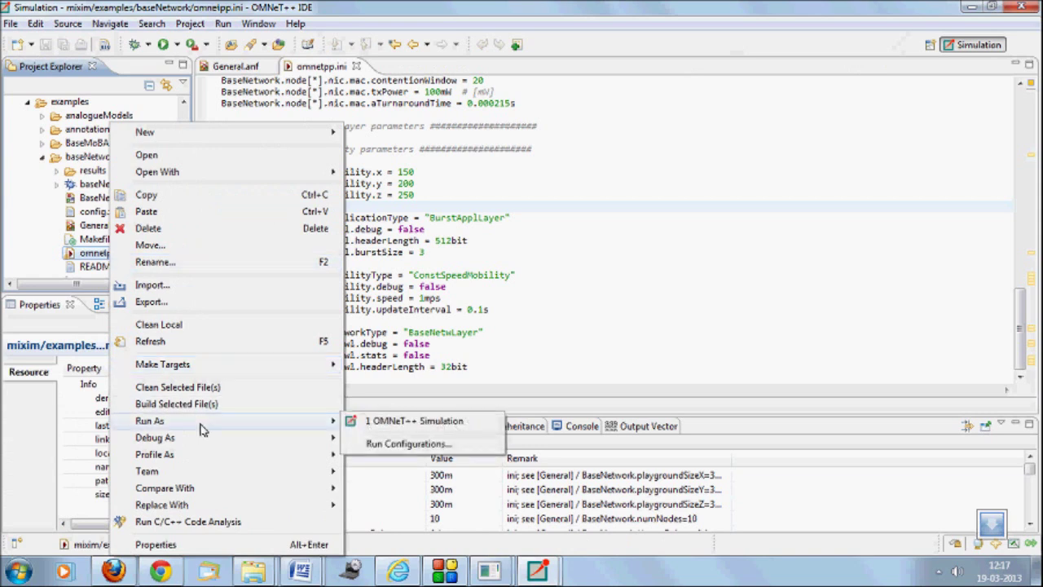
left_click(531, 313)
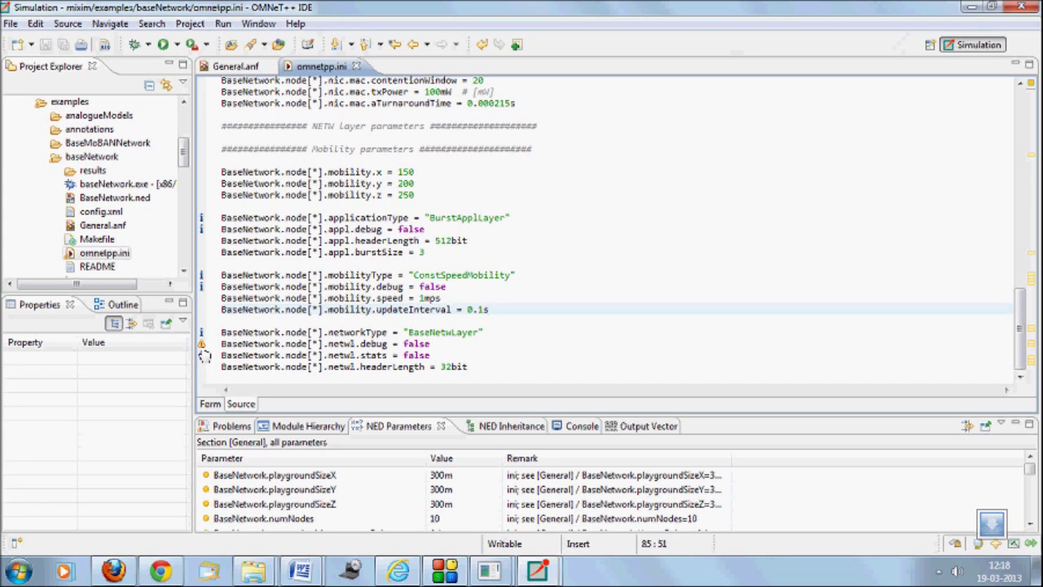
- Run baseNetwork's omnetpp.ini as an OMNeT++ simulation, start it with full animation, switch to fast mode and bring the BaseNetwork view forward
right_click(109, 256)
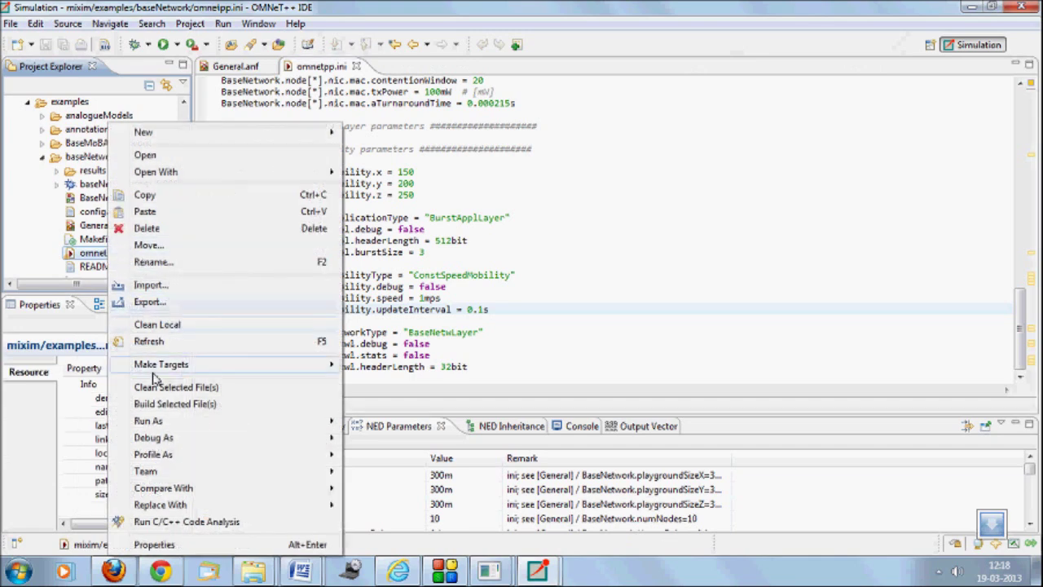
mouse_move(176, 422)
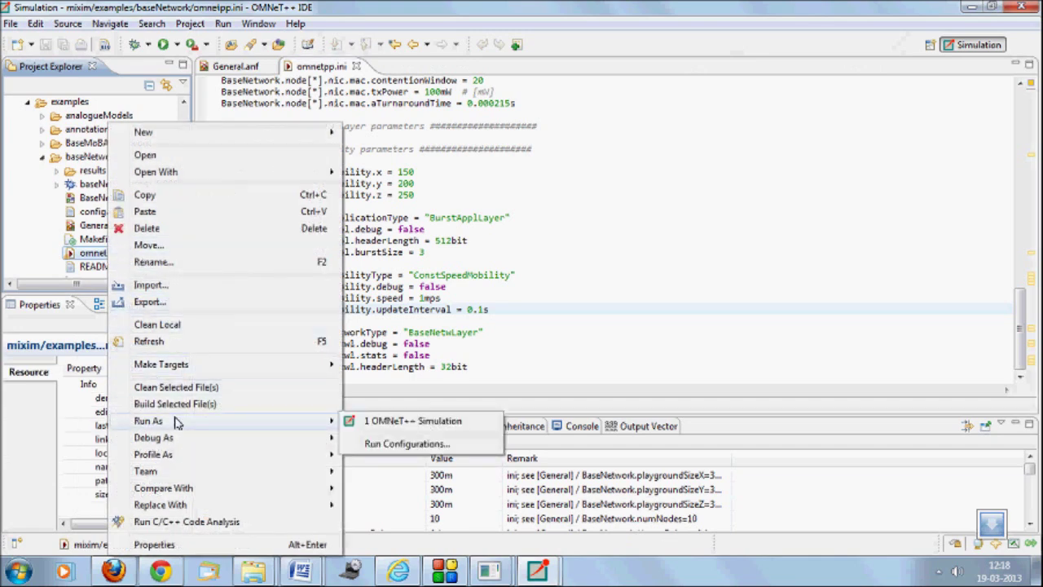
left_click(377, 421)
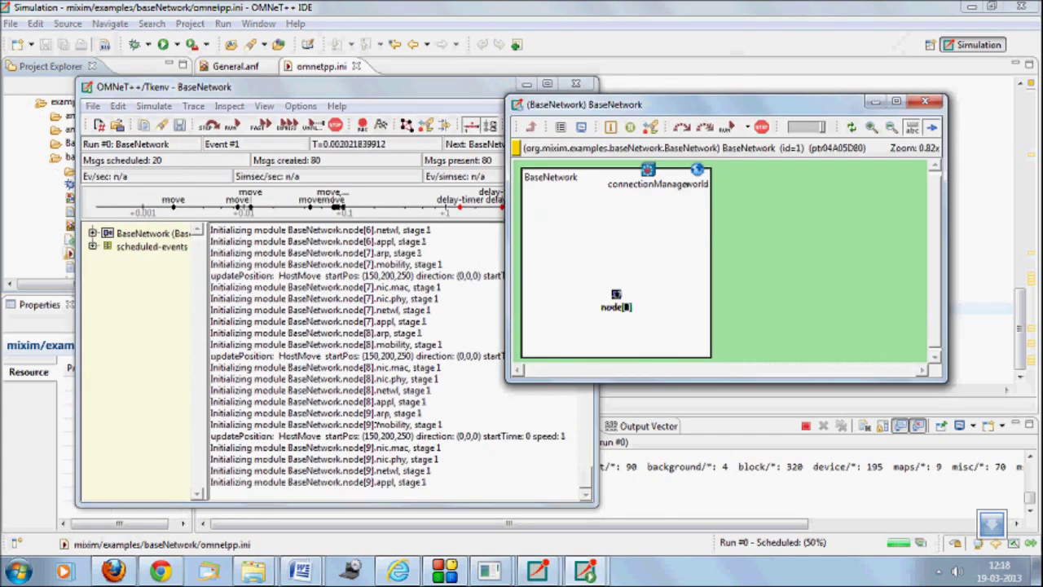
left_click(730, 128)
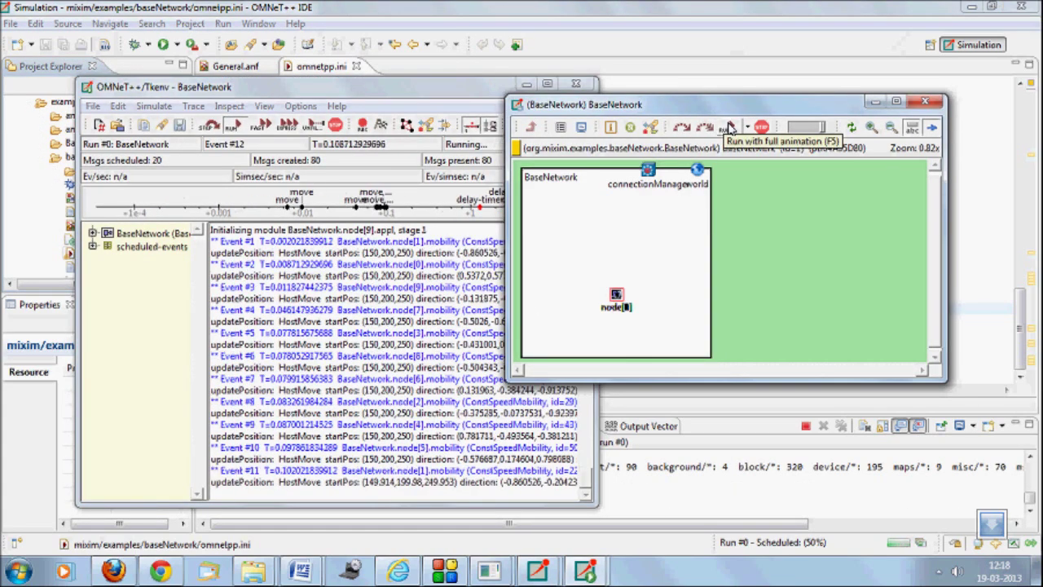
left_click(259, 126)
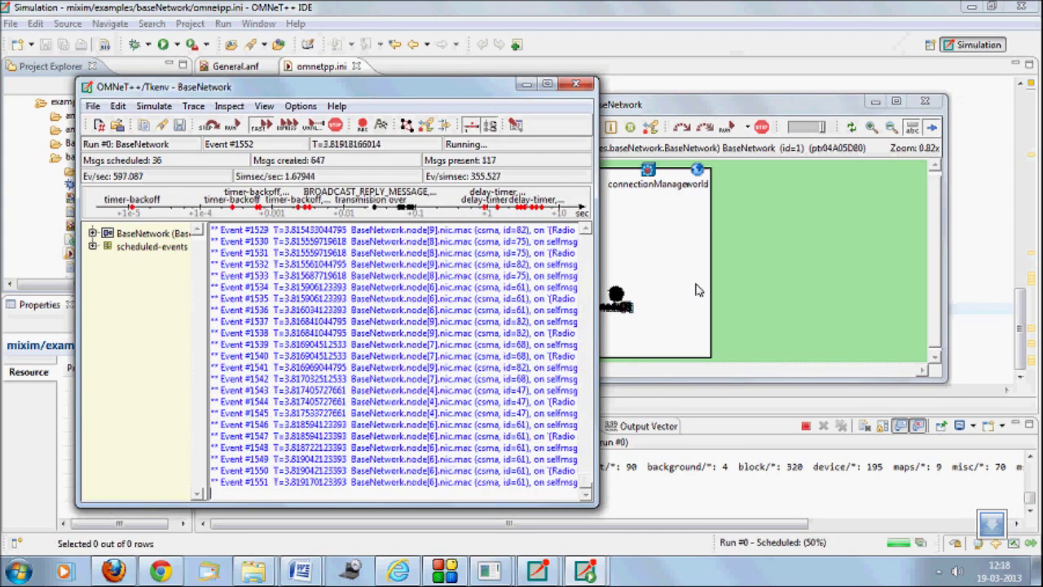
left_click(698, 290)
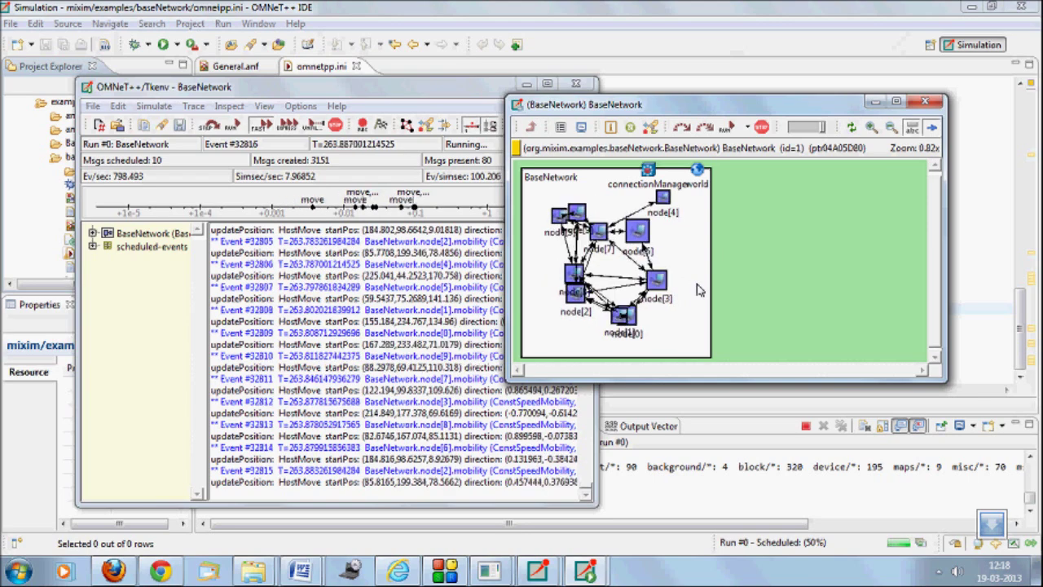
- Close the BaseNetwork network view and quit the running simulation
left_click(927, 102)
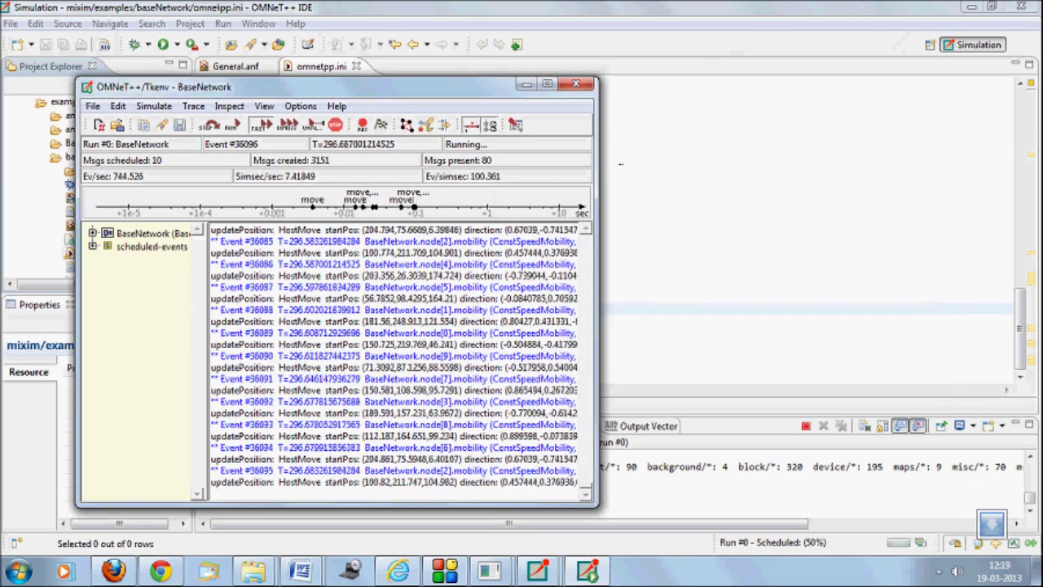
left_click(576, 85)
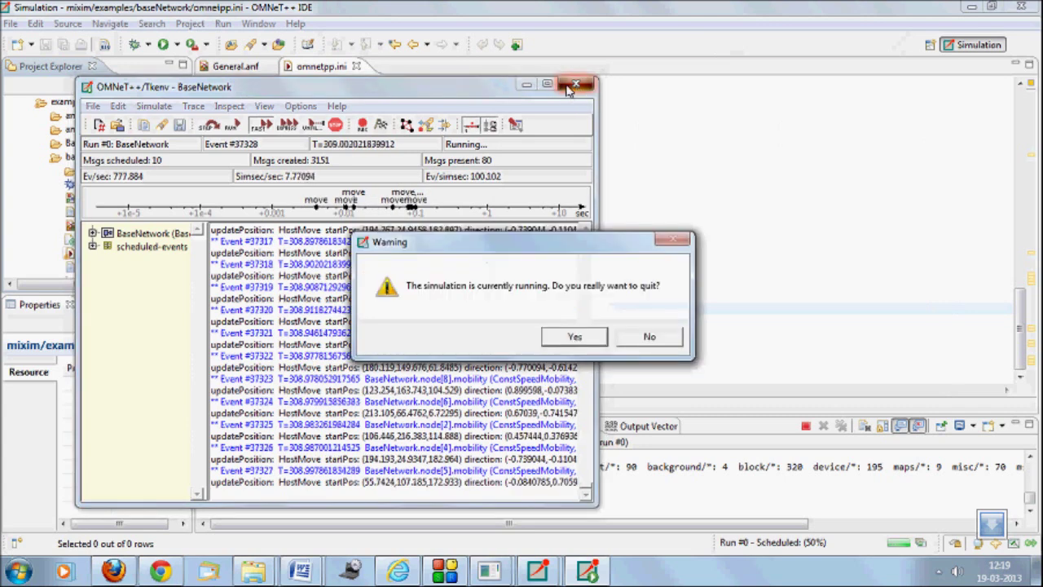
left_click(573, 339)
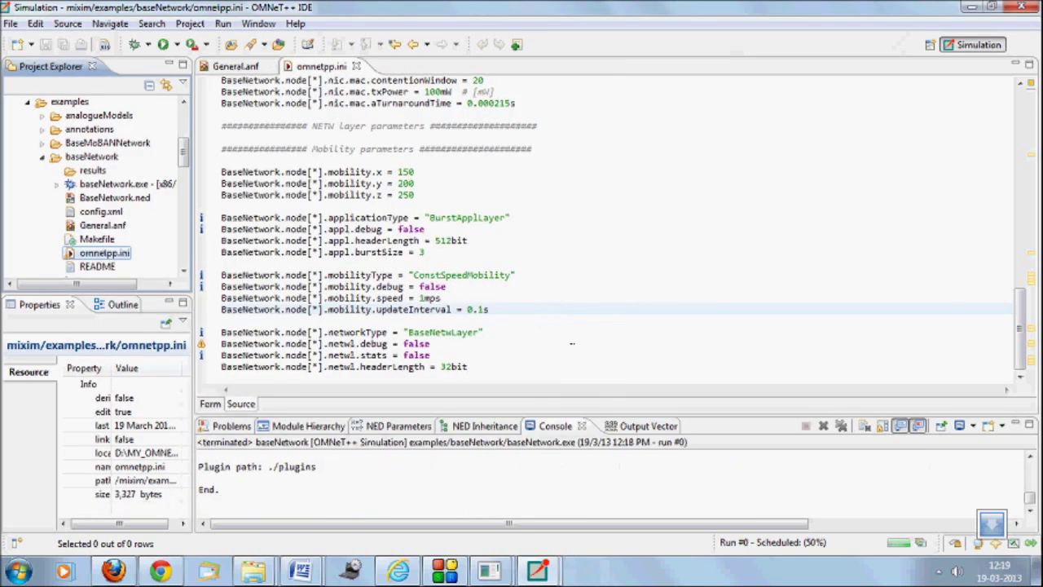
left_click(445, 571)
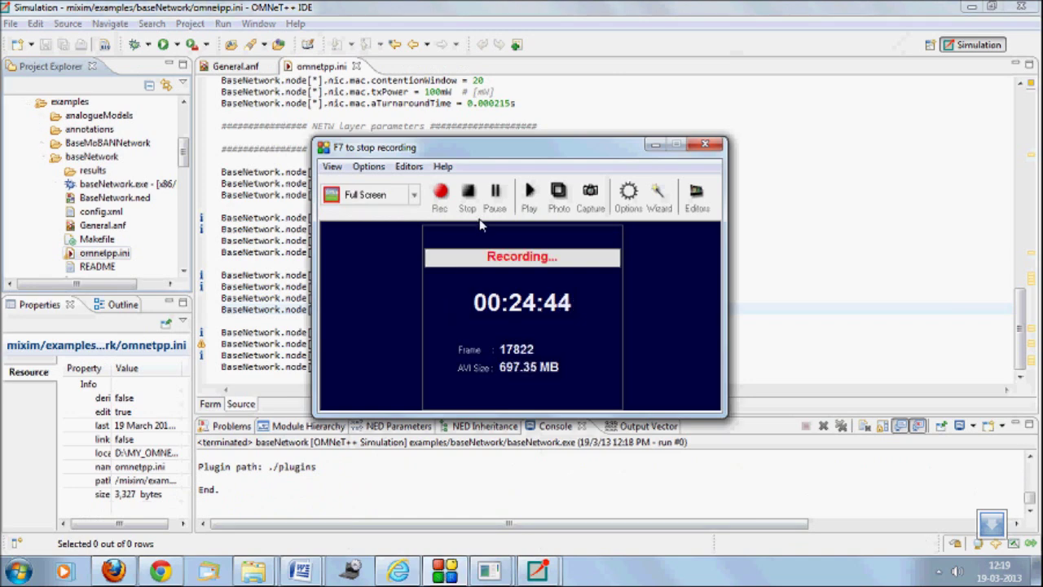